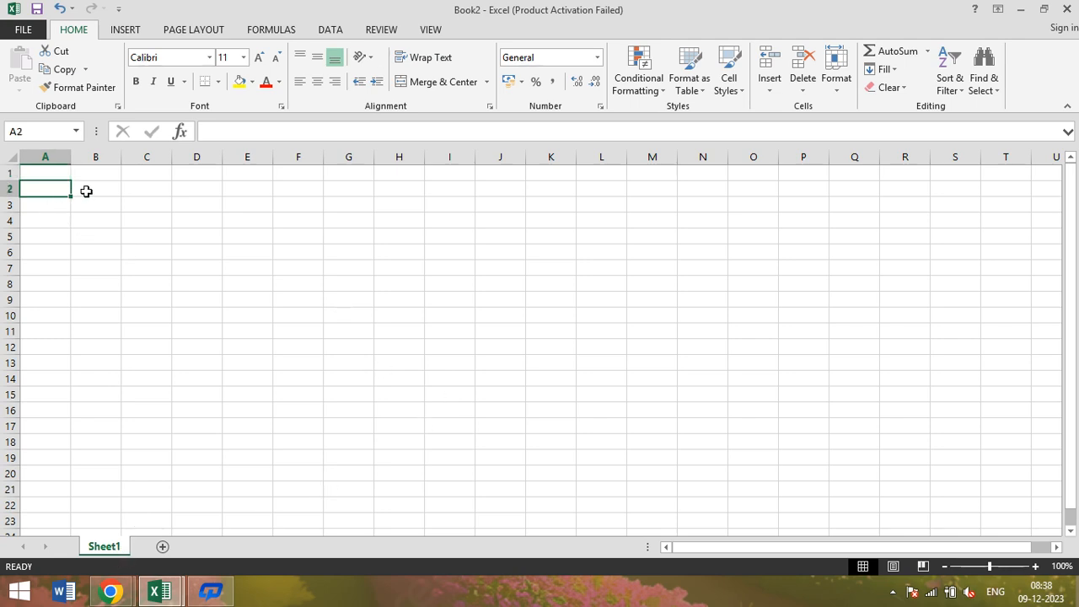
# Enter the title "purchase register" in cell B2.
pyautogui.click(86, 191)
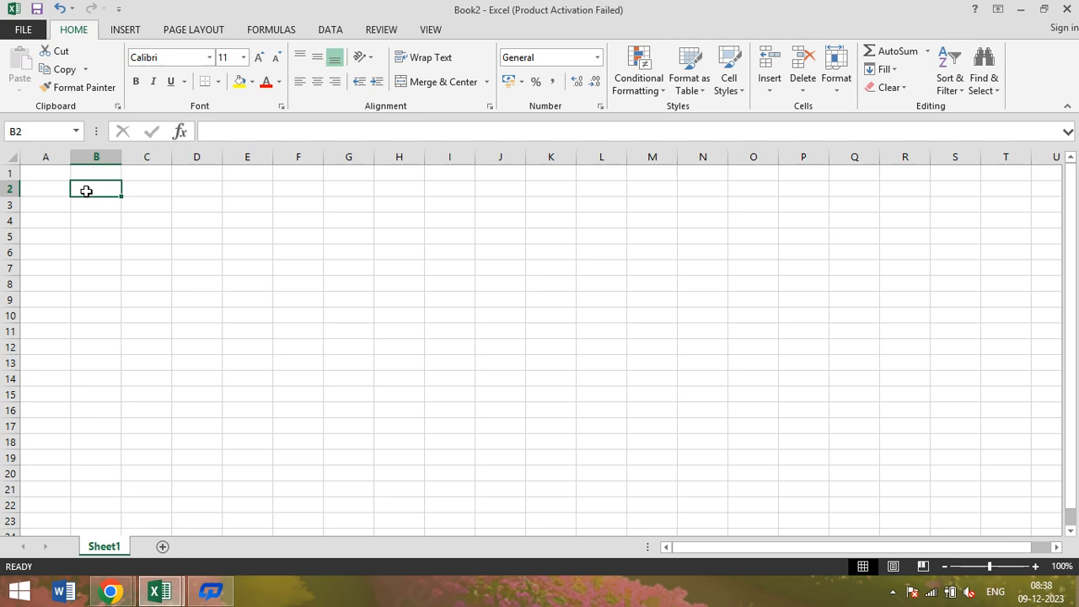
pyautogui.write('purchase')
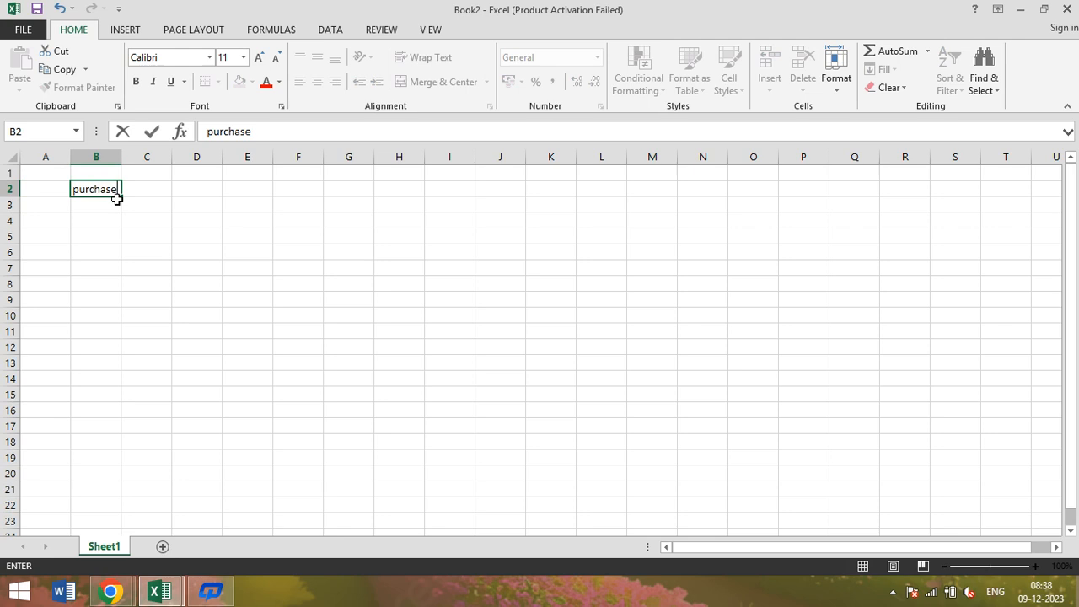
pyautogui.write(' registe')
pyautogui.press('Tab')
pyautogui.press('Tab')
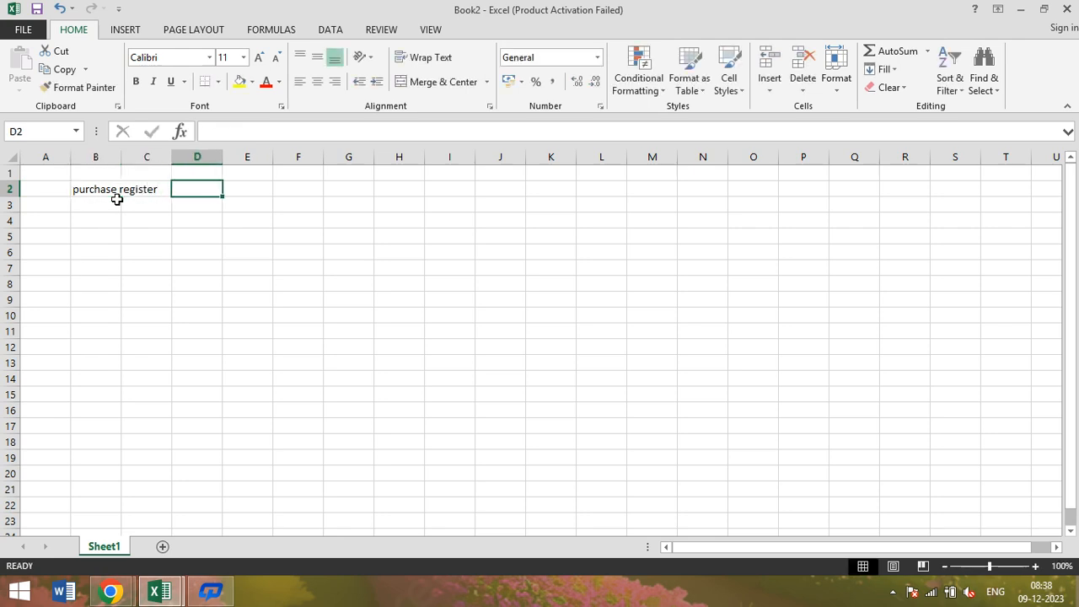
# Enter the titles "sales register" in cell K2 and "stock register" in cell S2.
pyautogui.click(550, 190)
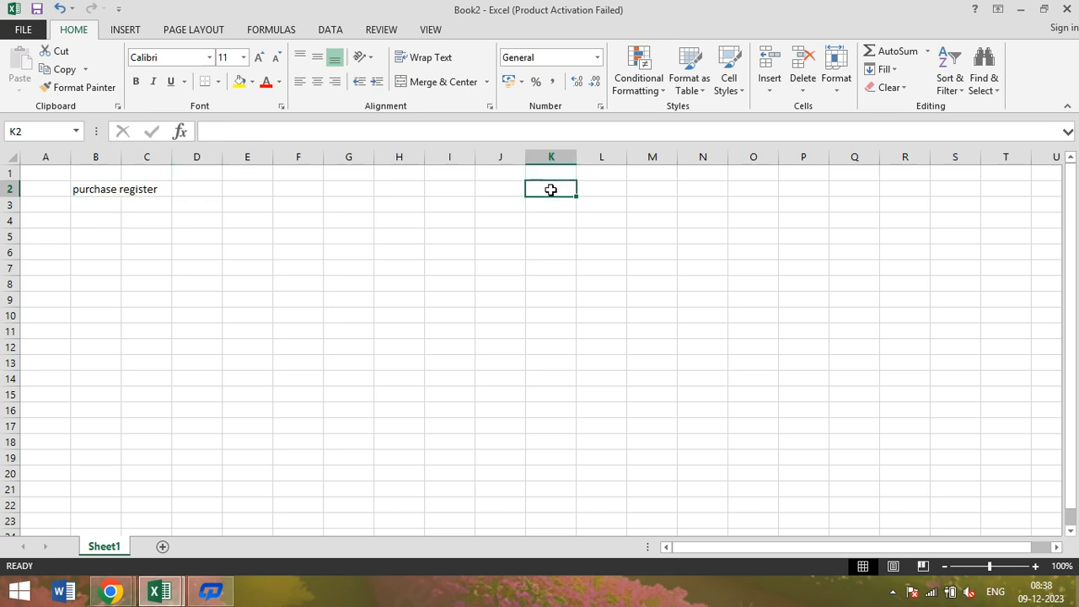
pyautogui.write('sal')
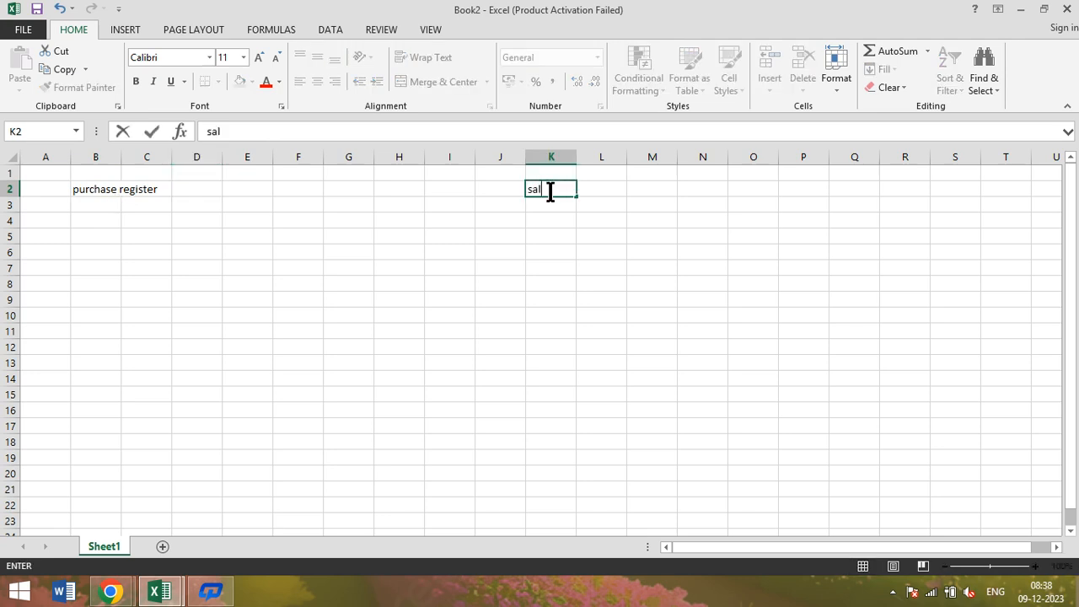
pyautogui.write('es register')
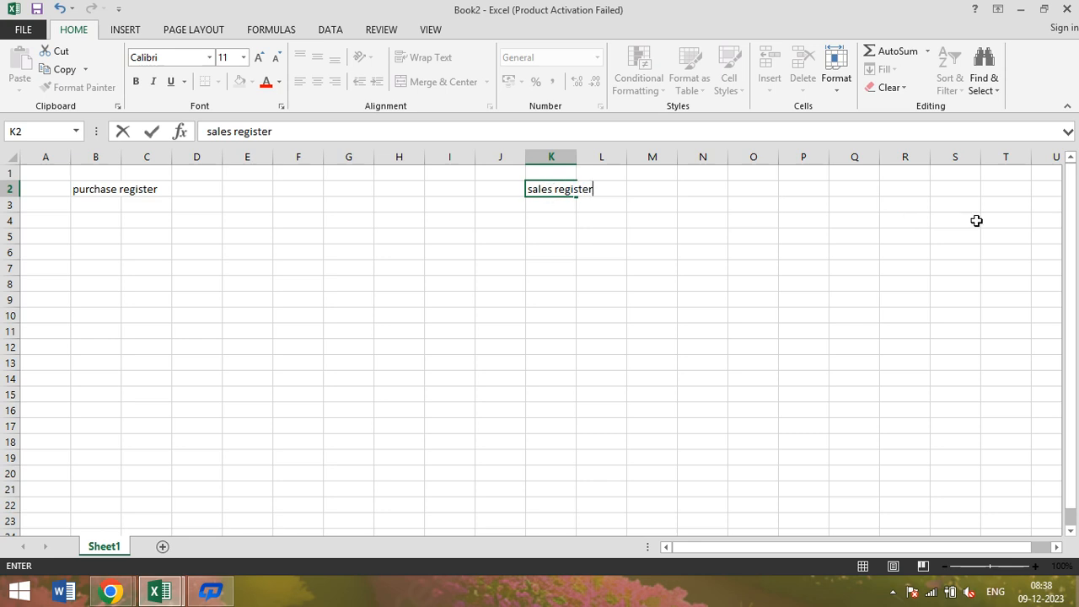
pyautogui.click(942, 189)
pyautogui.write('stock reg')
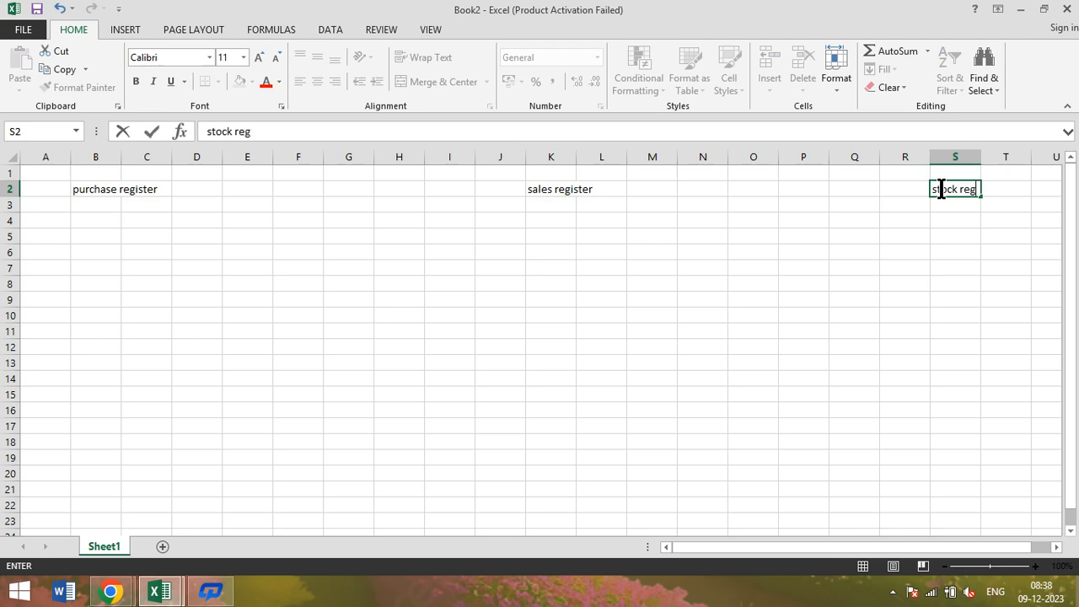
pyautogui.write('ister')
pyautogui.click(921, 268)
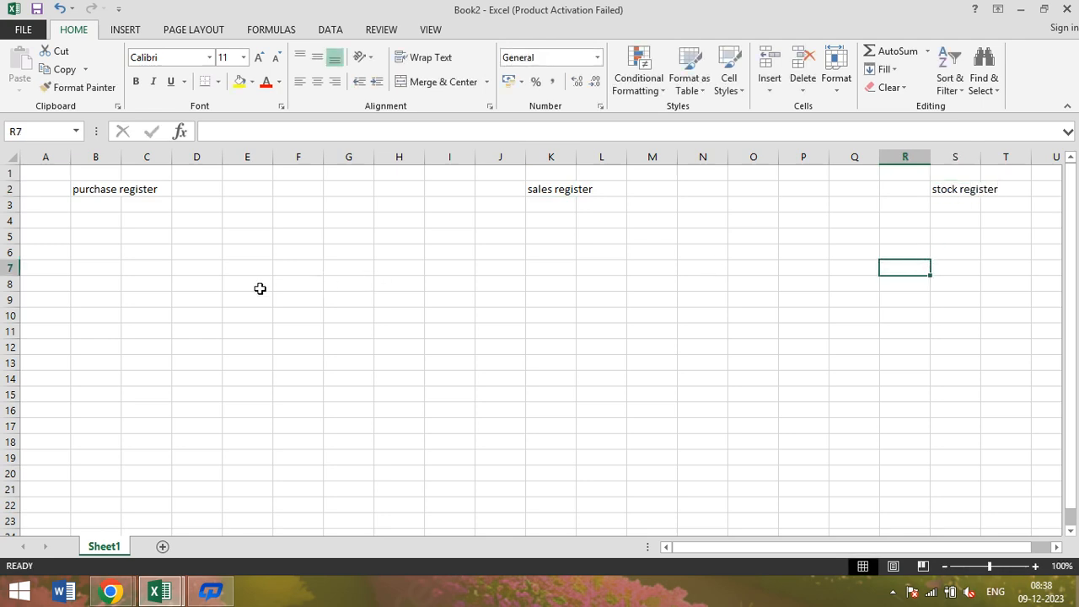
# Enter the purchase register headings "sr n", "date" and "product name" in cells A3 to C3.
pyautogui.click(48, 206)
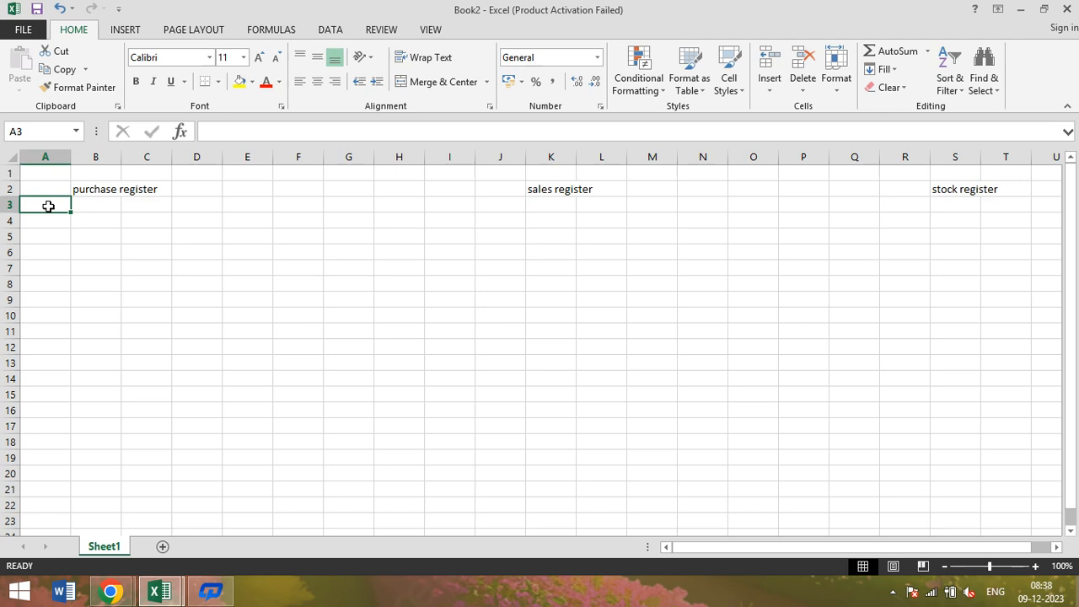
pyautogui.write('sr nn')
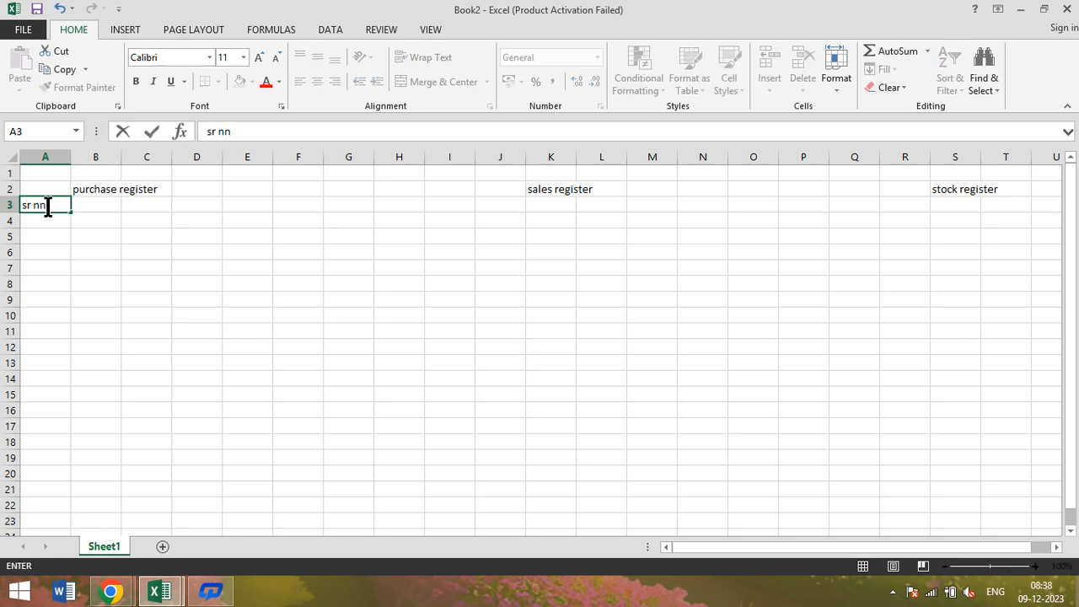
pyautogui.press('BackSpace')
pyautogui.press('Tab')
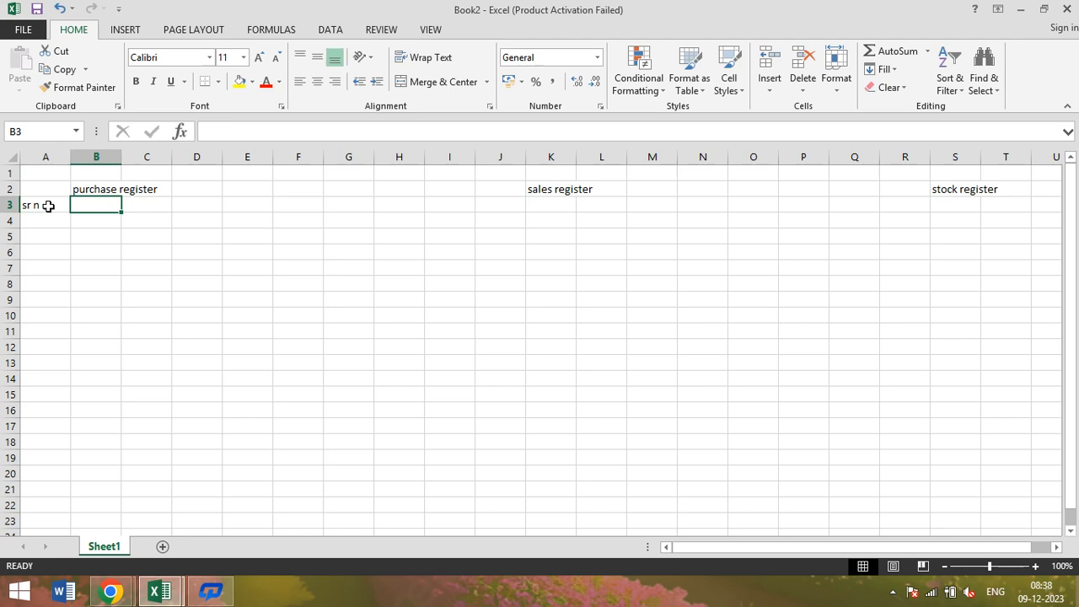
pyautogui.write('date')
pyautogui.press('Tab')
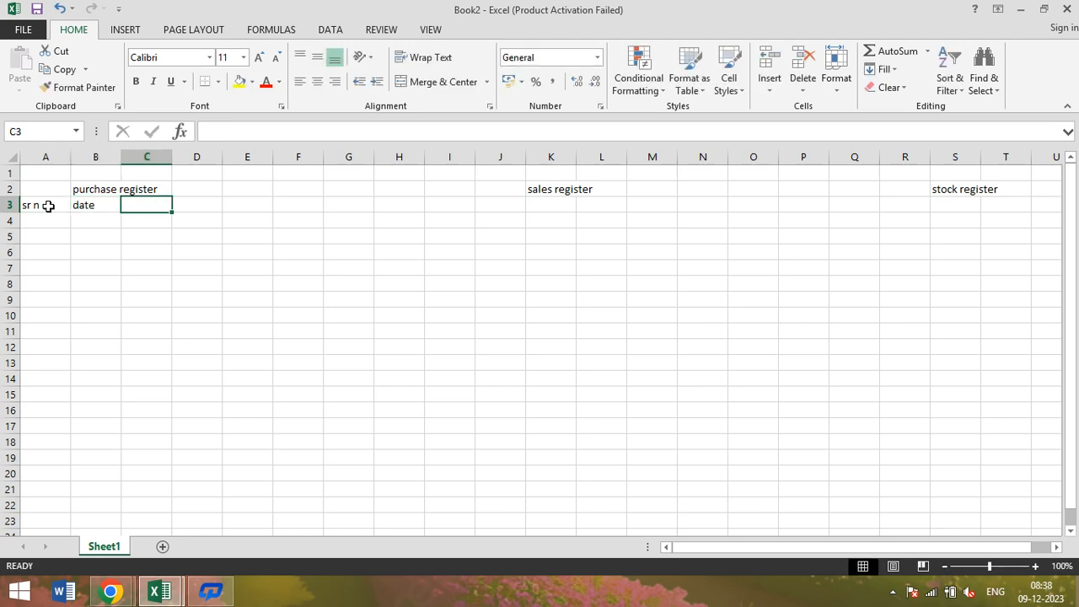
pyautogui.write('pro')
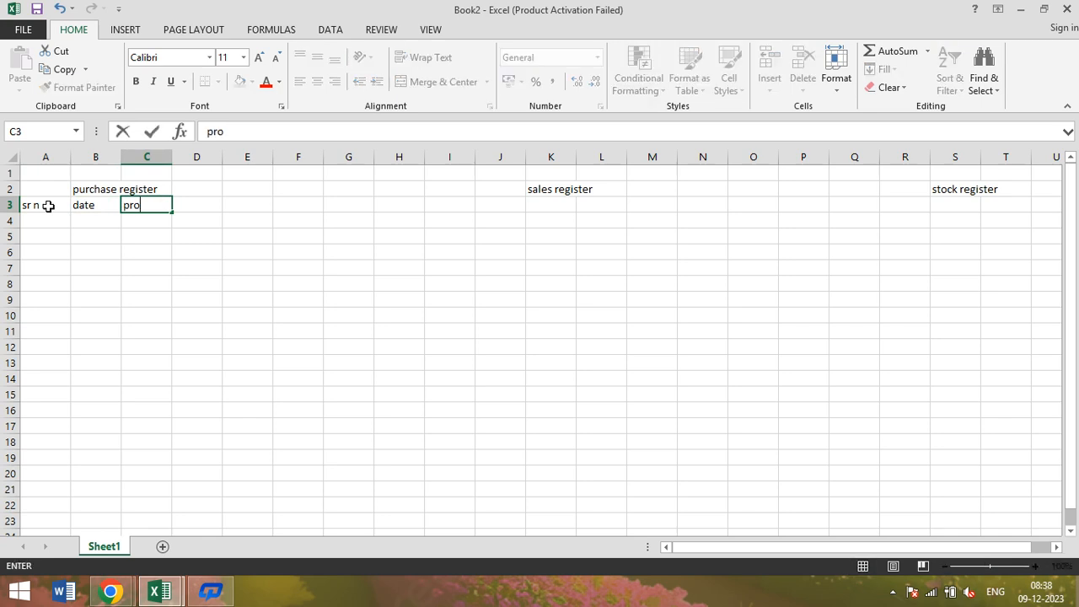
pyautogui.write('duct name')
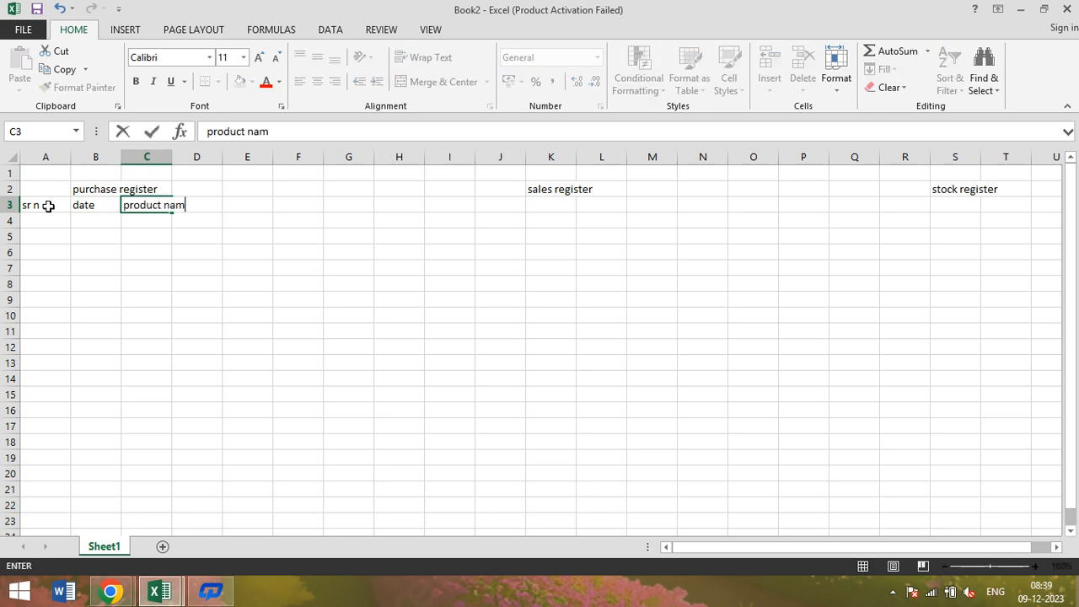
pyautogui.press('Tab')
# Continue the purchase register headings with "qty", "price" and "total" in cells D3 to F3.
pyautogui.write('p')
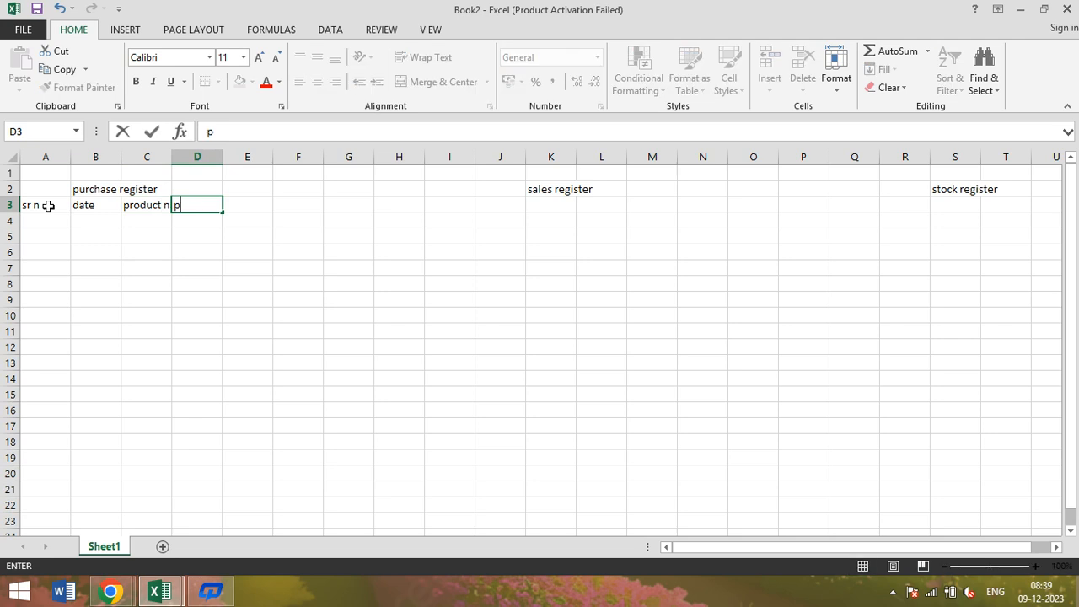
pyautogui.press('BackSpace')
pyautogui.write('qty')
pyautogui.press('Tab')
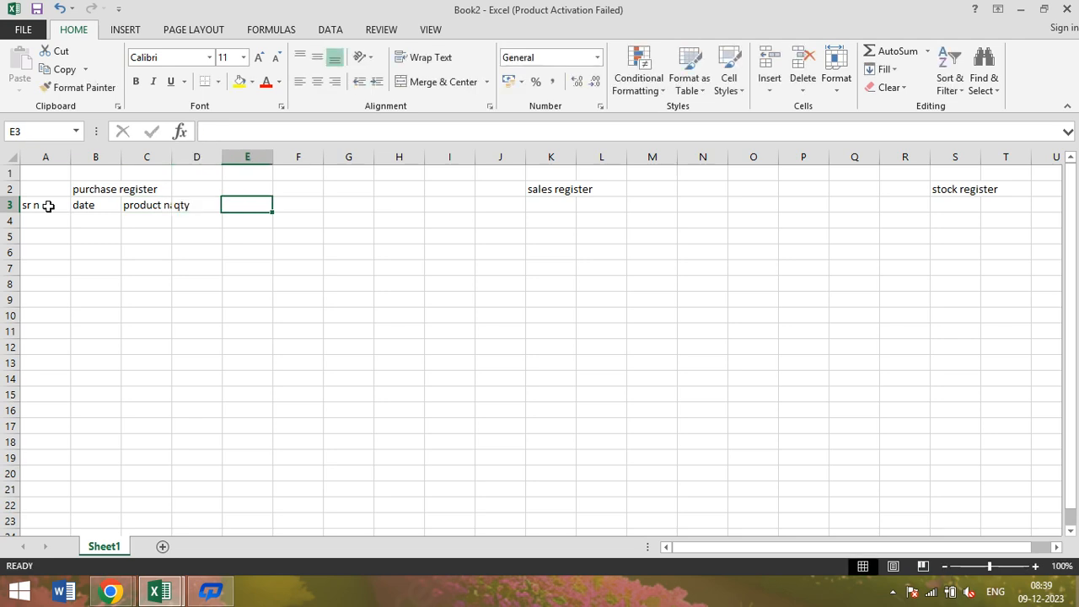
pyautogui.write('price')
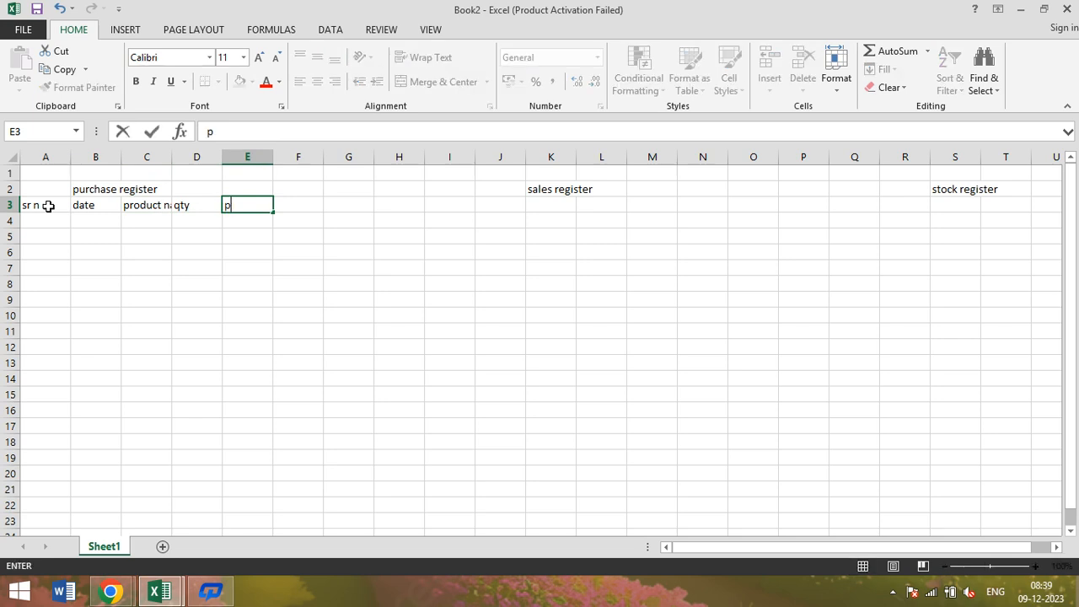
pyautogui.press('Tab')
pyautogui.write('total')
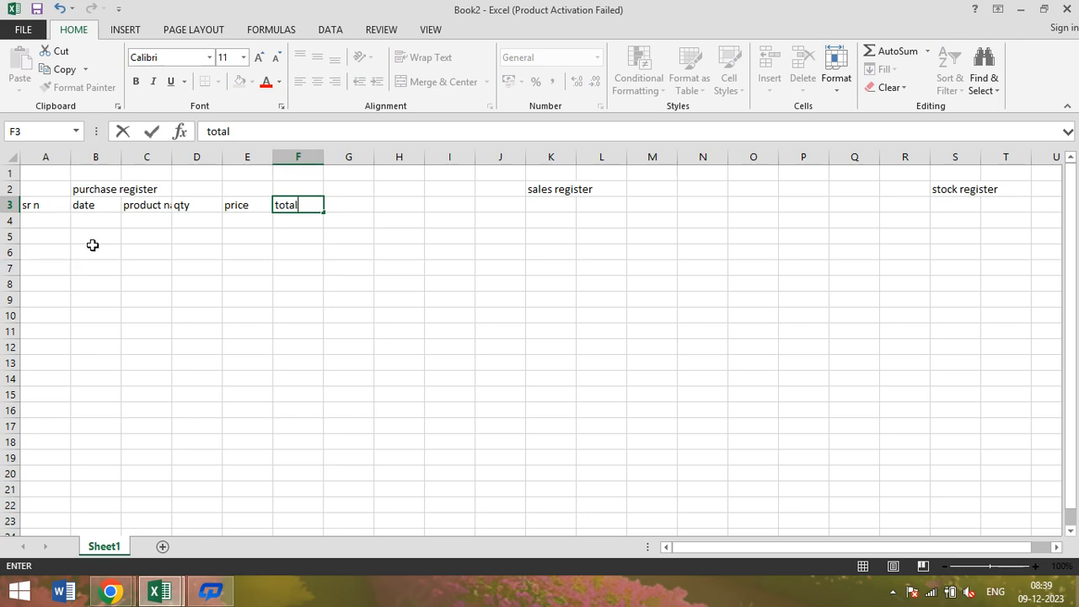
pyautogui.click(130, 238)
# Insert a blank column between the date and product name columns.
pyautogui.click(148, 153)
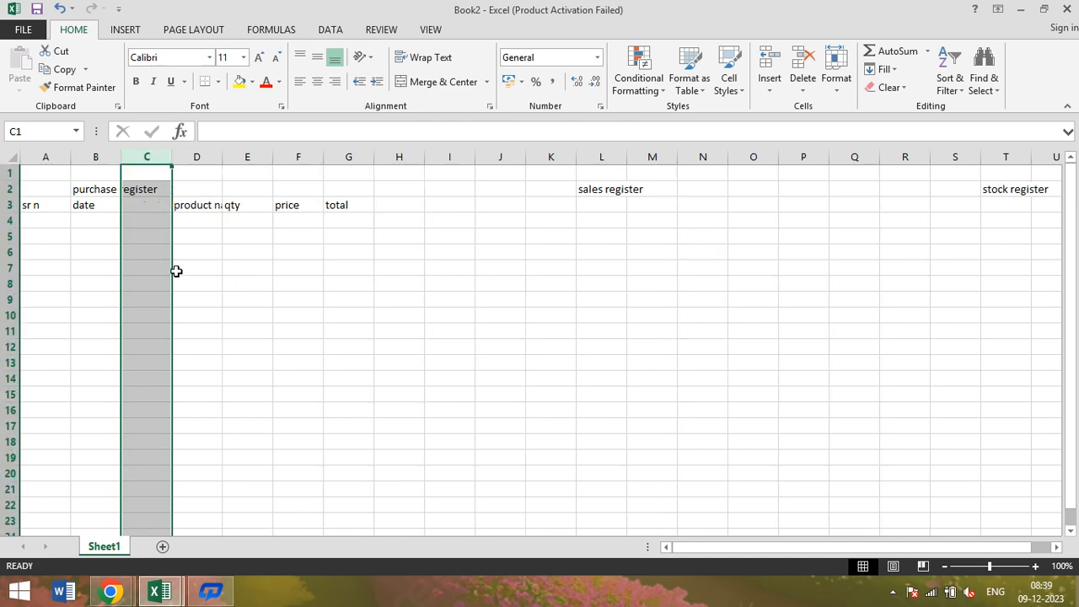
pyautogui.click(183, 301)
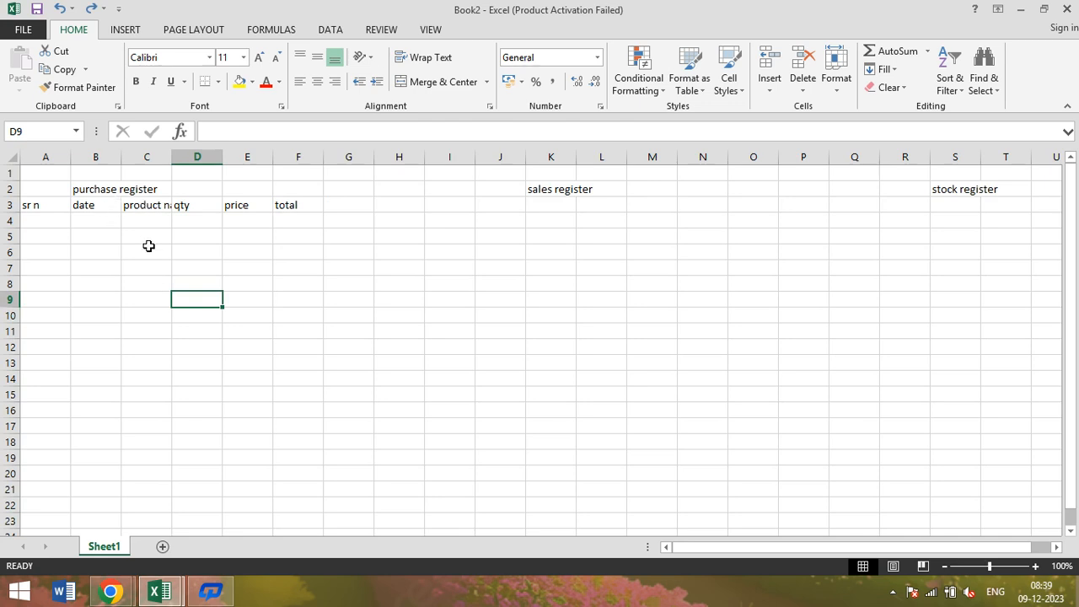
pyautogui.click(150, 157)
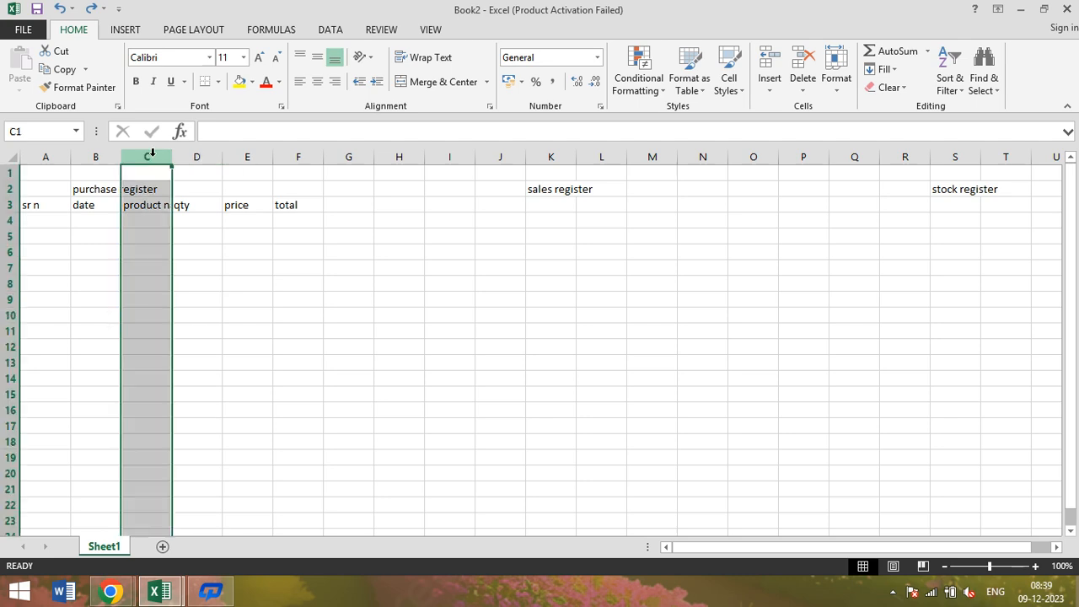
pyautogui.hotkey('ctrl', 'shift', '+')
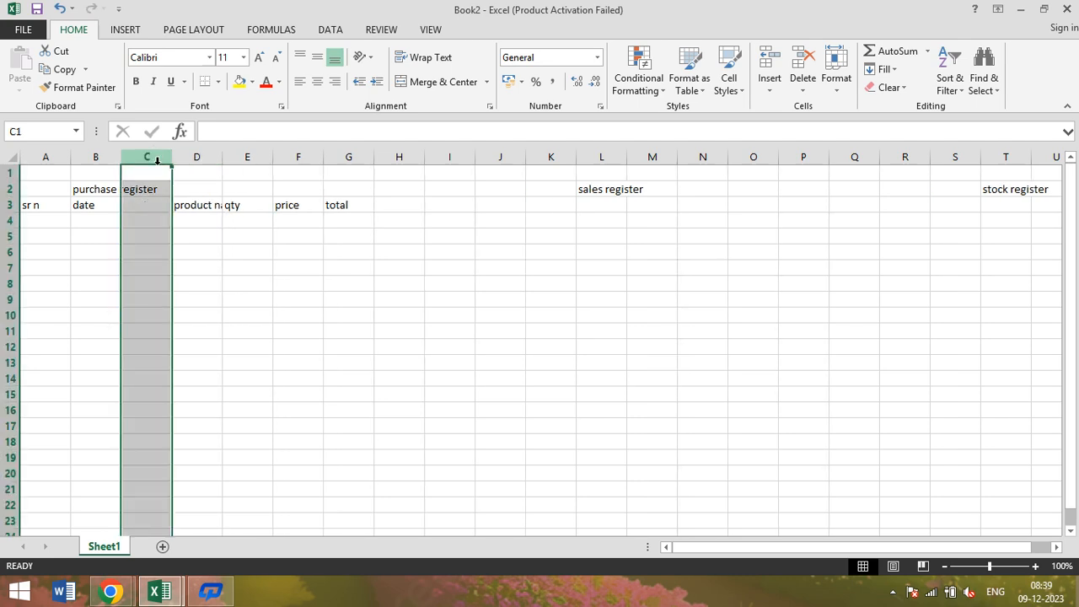
# Enter the heading "party's name" in cell C3.
pyautogui.click(146, 206)
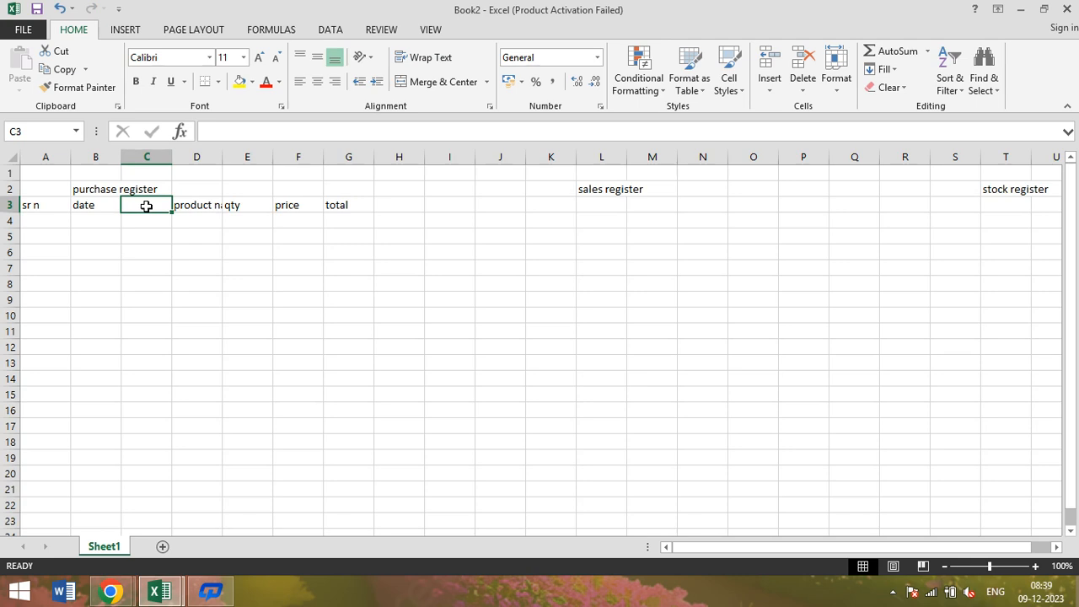
pyautogui.write('p')
pyautogui.press('BackSpace')
pyautogui.write("party's name")
pyautogui.press('Return')
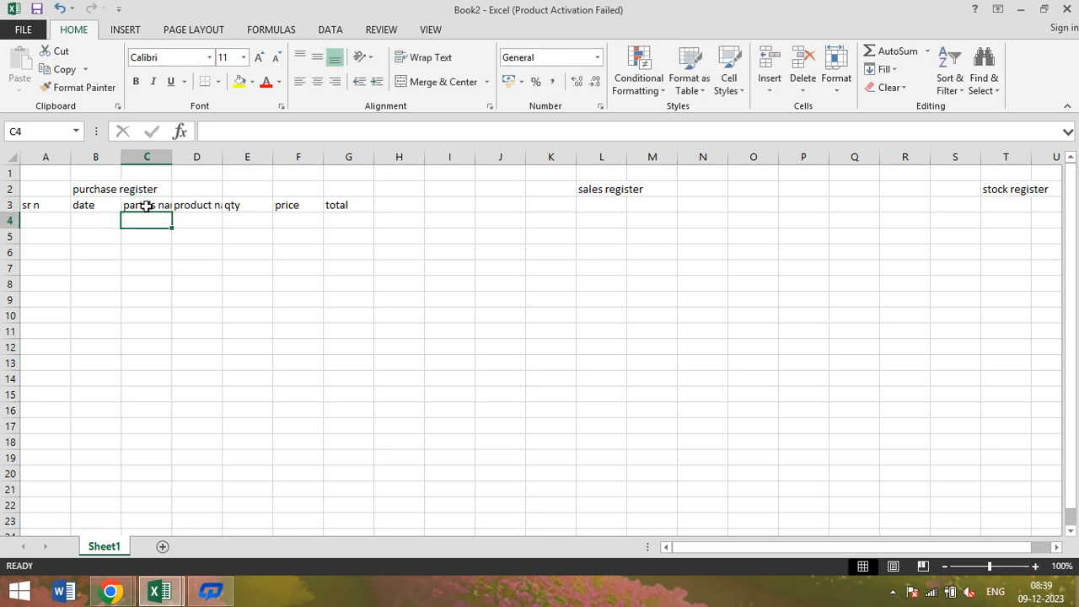
# Try to create a table from the headings in A3:G3 without marking them as headers, and undo it.
pyautogui.moveTo(39, 207); pyautogui.dragTo(348, 217)
pyautogui.hotkey('ctrl', 't')
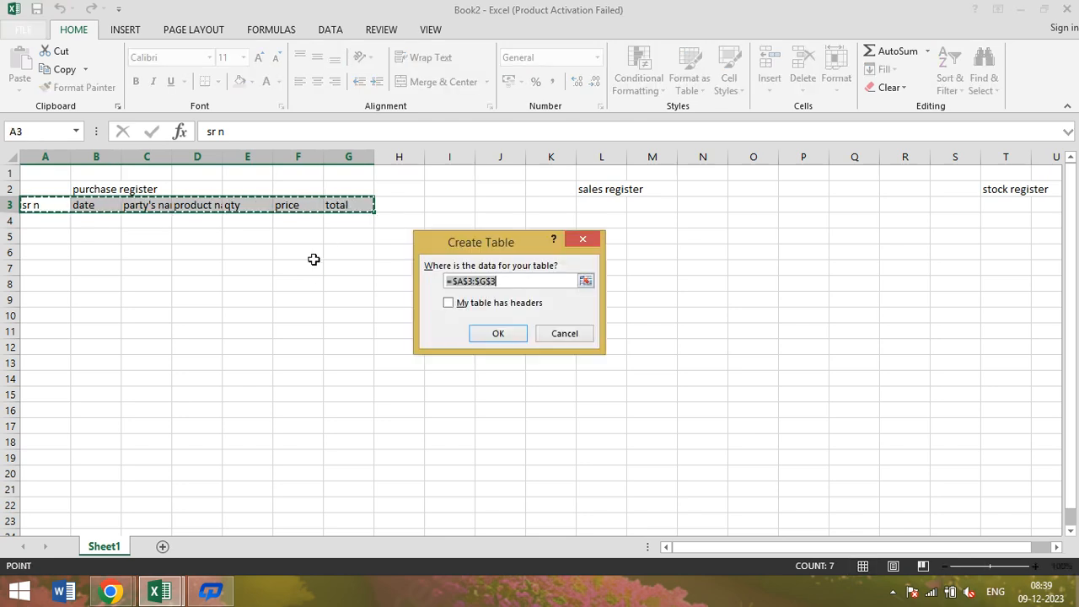
pyautogui.moveTo(451, 250); pyautogui.dragTo(474, 169)
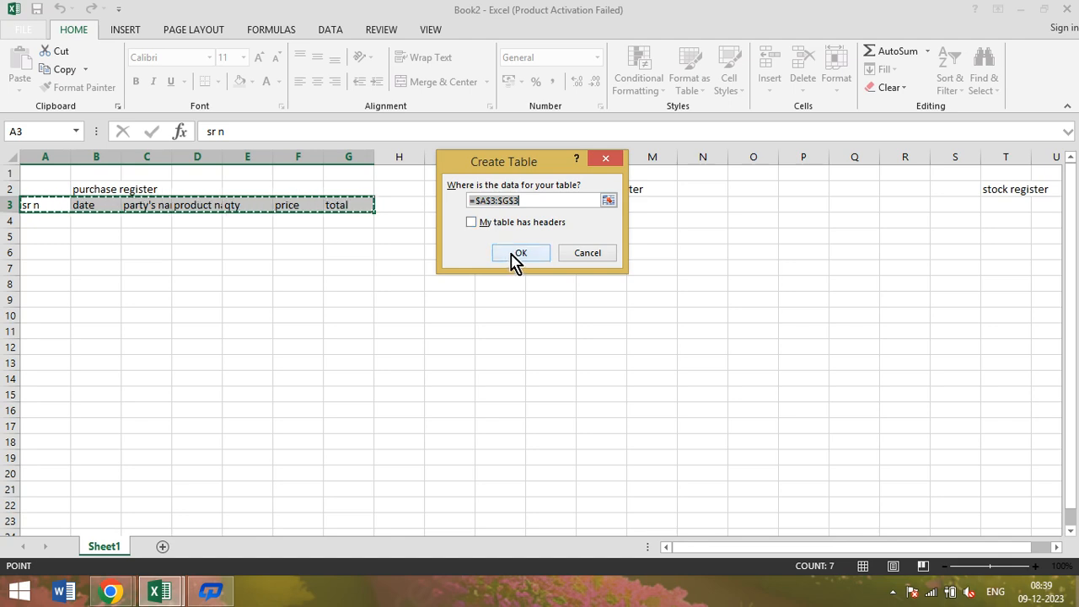
pyautogui.click(511, 253)
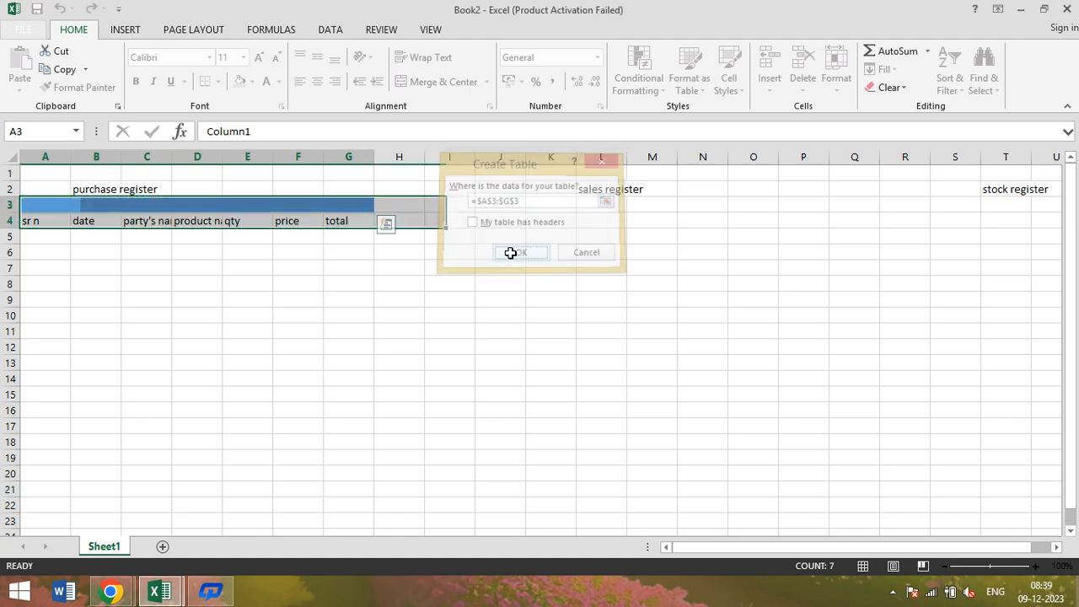
pyautogui.click(42, 221)
pyautogui.click(108, 225)
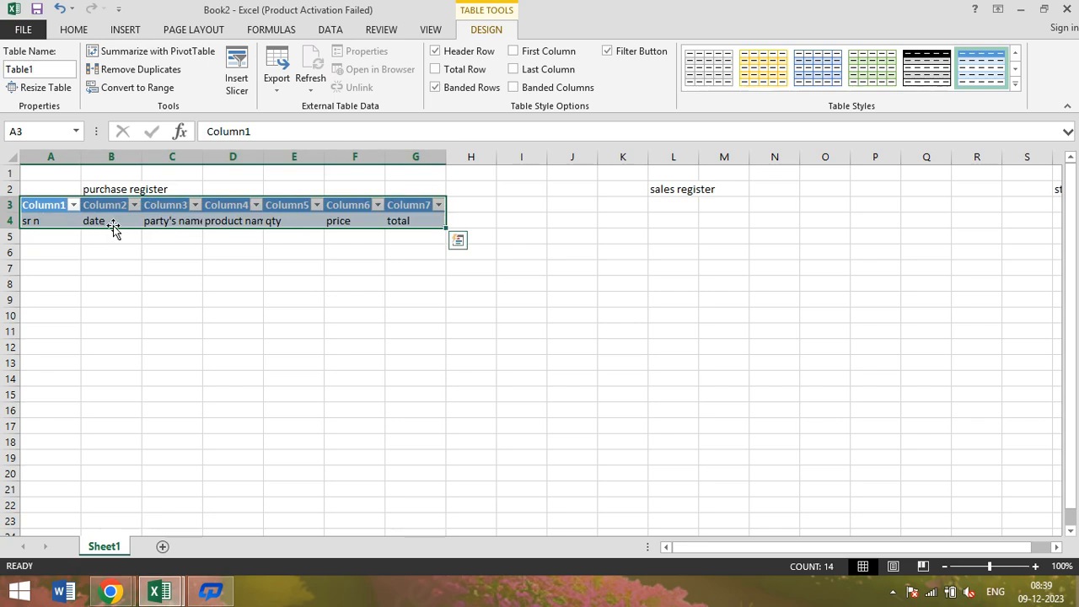
pyautogui.click(59, 221)
pyautogui.click(88, 222)
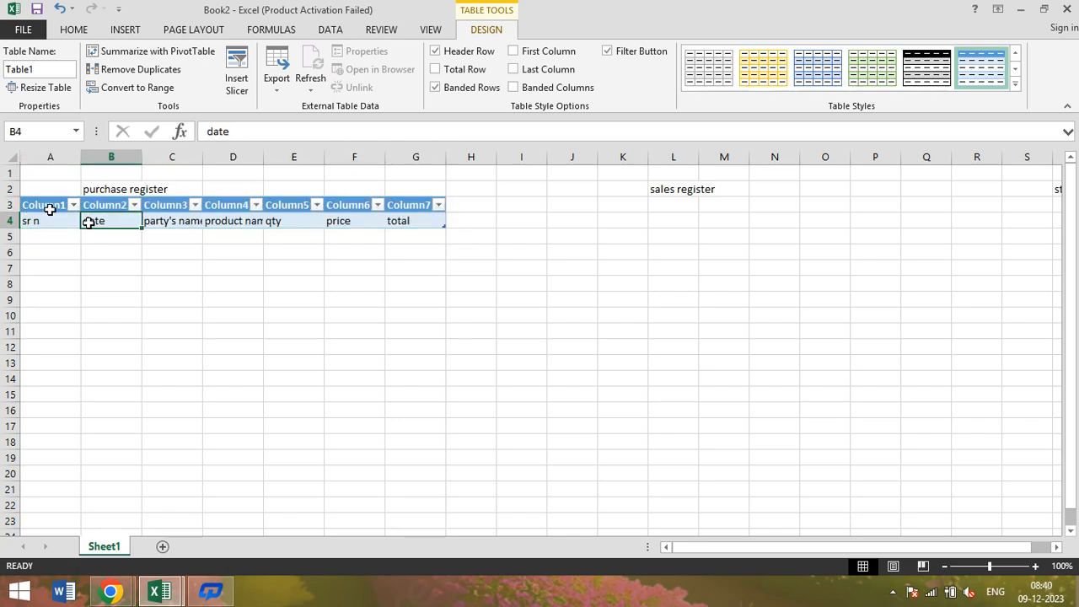
pyautogui.hotkey('ctrl', 'z')
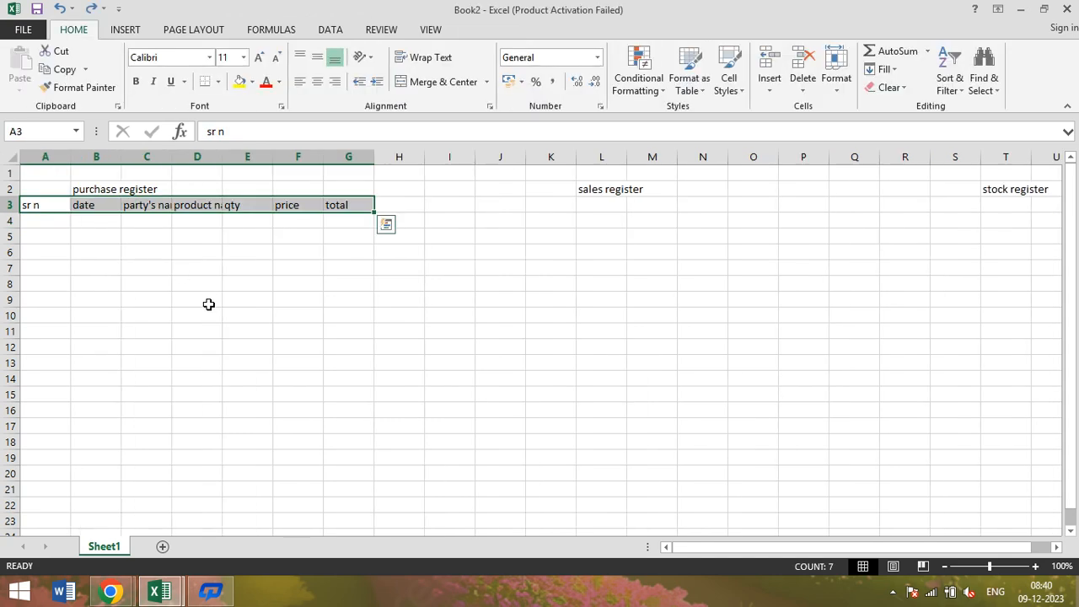
# Create a table from A3:G3 with the "My table has headers" option enabled.
pyautogui.hotkey('ctrl', 't')
pyautogui.press('Tab')
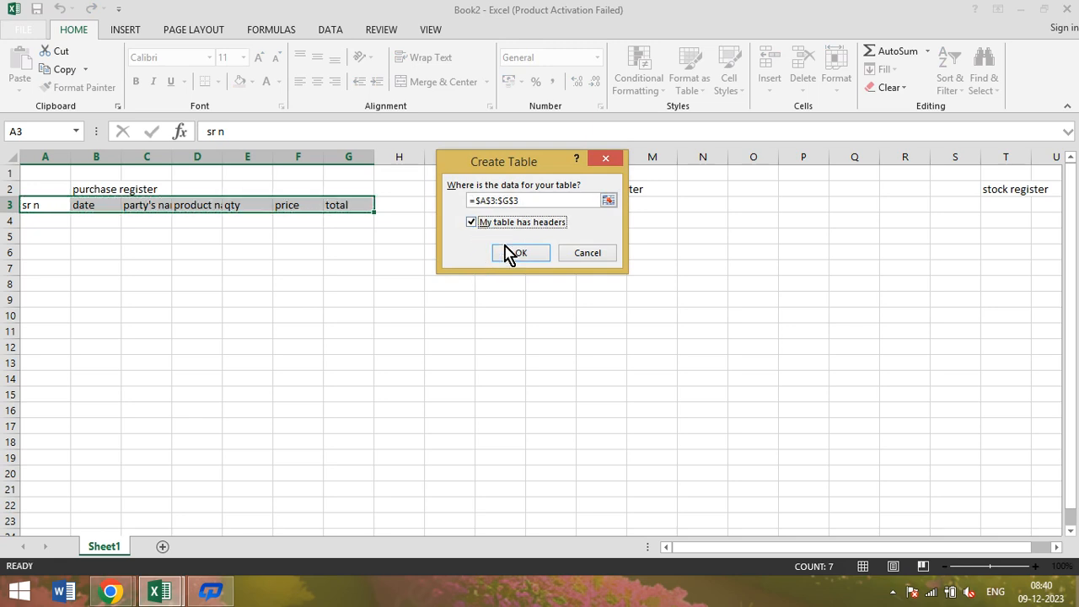
pyautogui.click(523, 257)
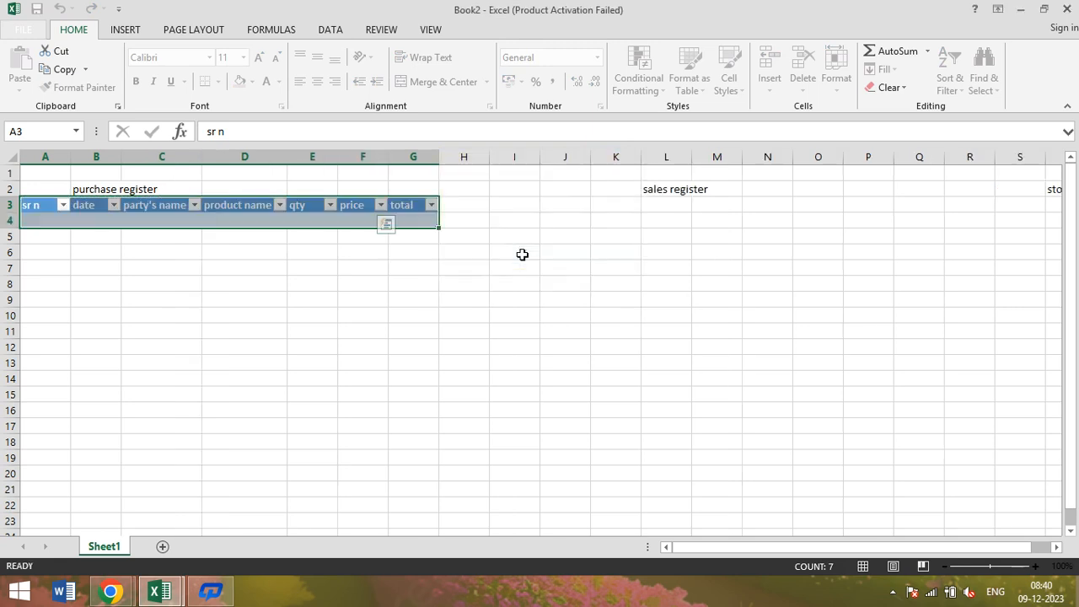
pyautogui.click(399, 329)
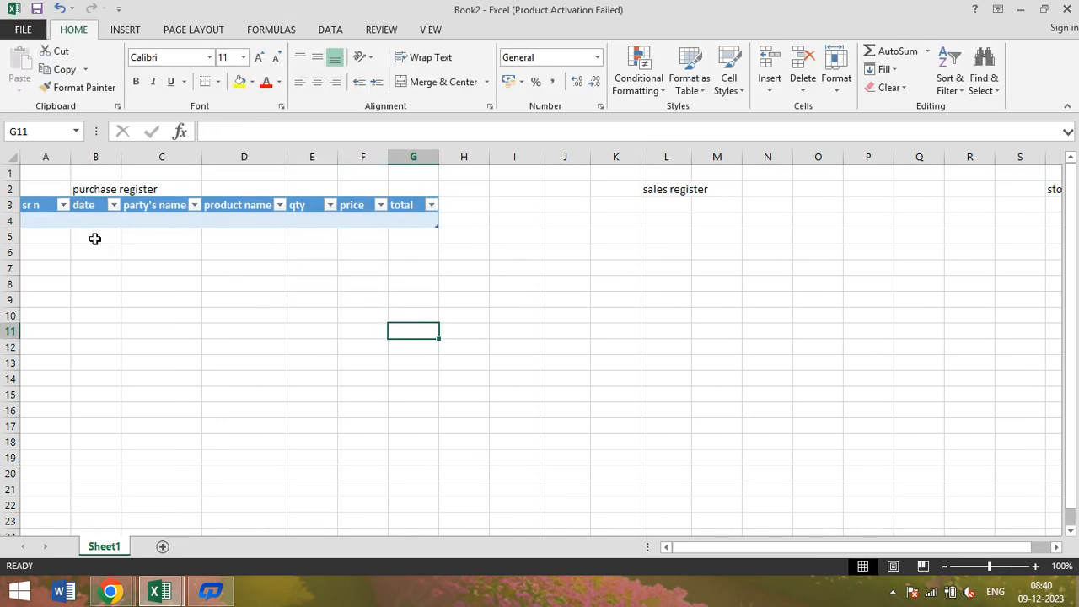
# Merge and center the "purchase register" title across A2:G2.
pyautogui.moveTo(36, 191); pyautogui.dragTo(406, 187)
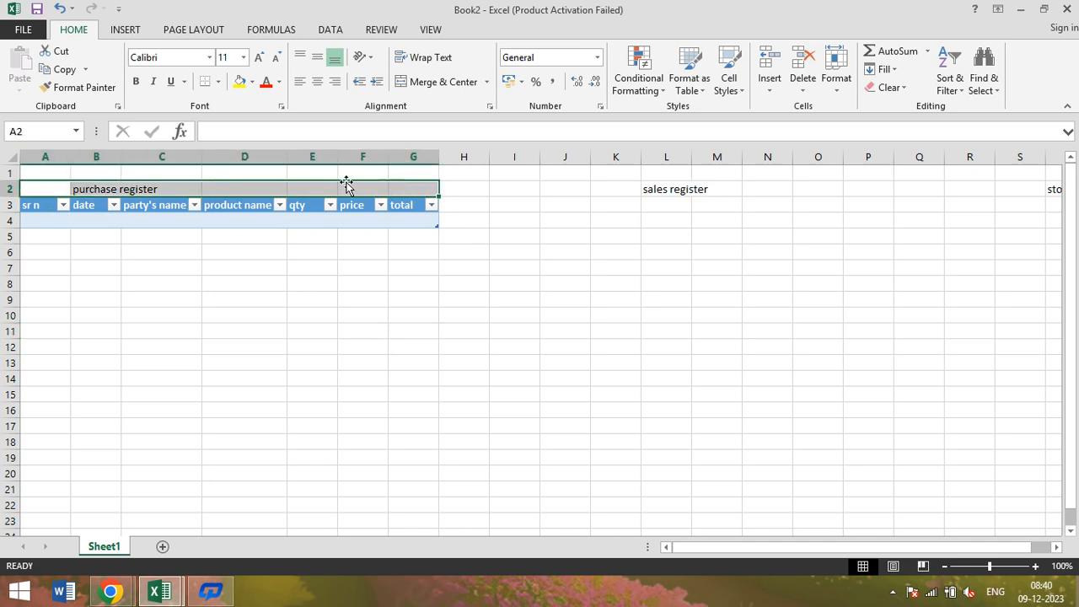
pyautogui.click(433, 87)
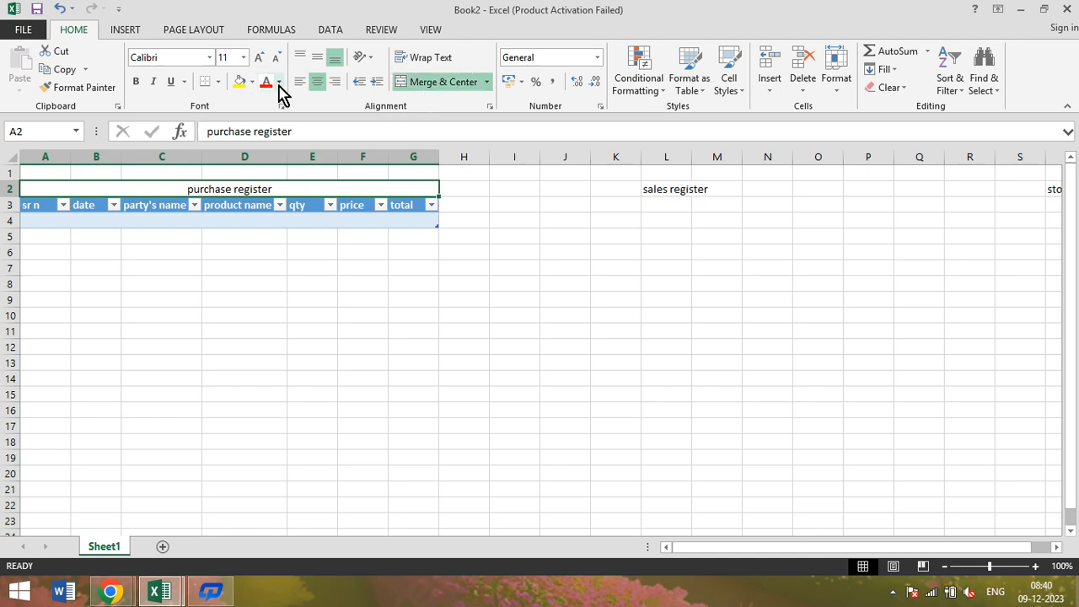
# Give the merged "purchase register" title a black fill and white text.
pyautogui.click(251, 84)
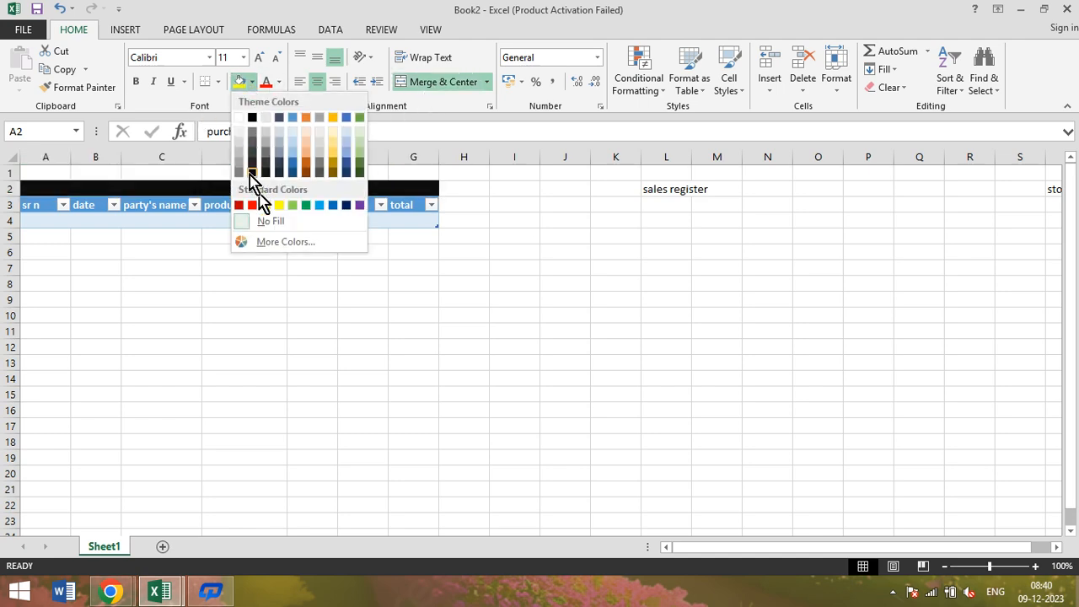
pyautogui.click(250, 174)
pyautogui.click(279, 83)
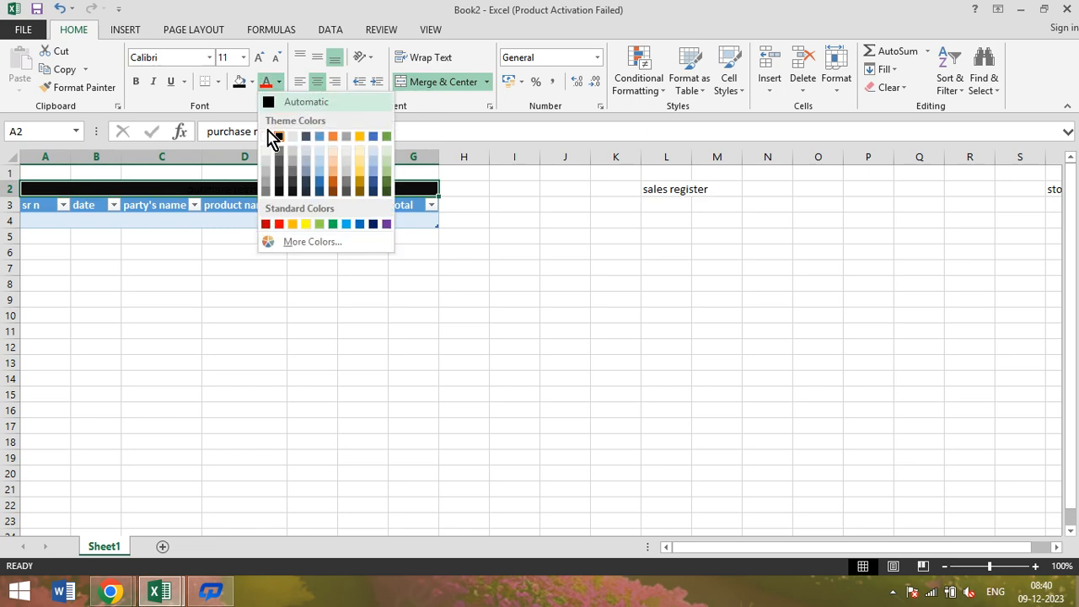
pyautogui.click(265, 136)
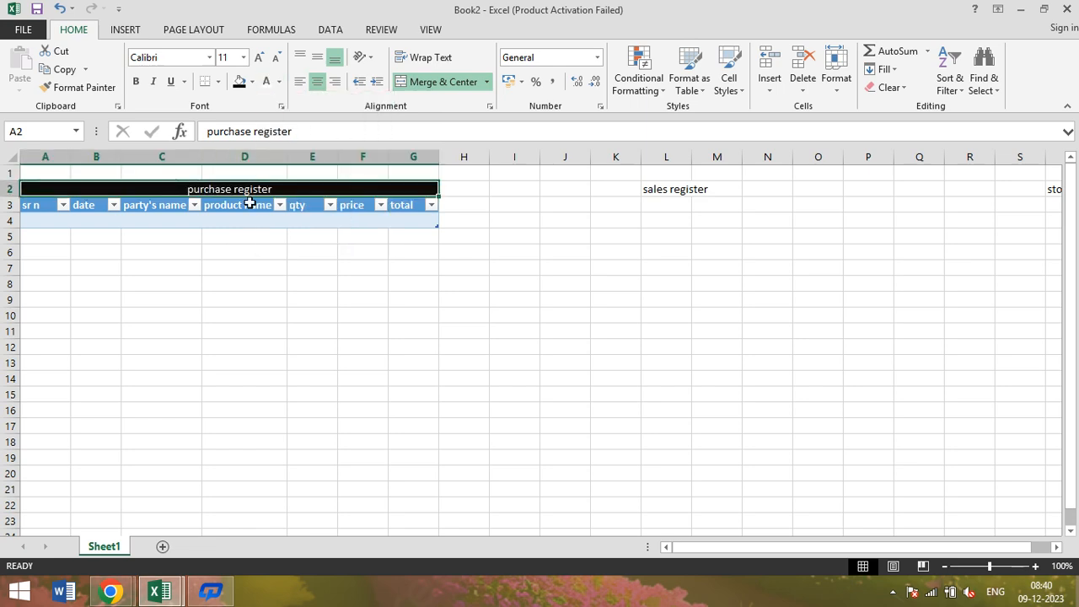
# Apply all borders to the purchase register range A2:G4.
pyautogui.moveTo(243, 189); pyautogui.dragTo(247, 217)
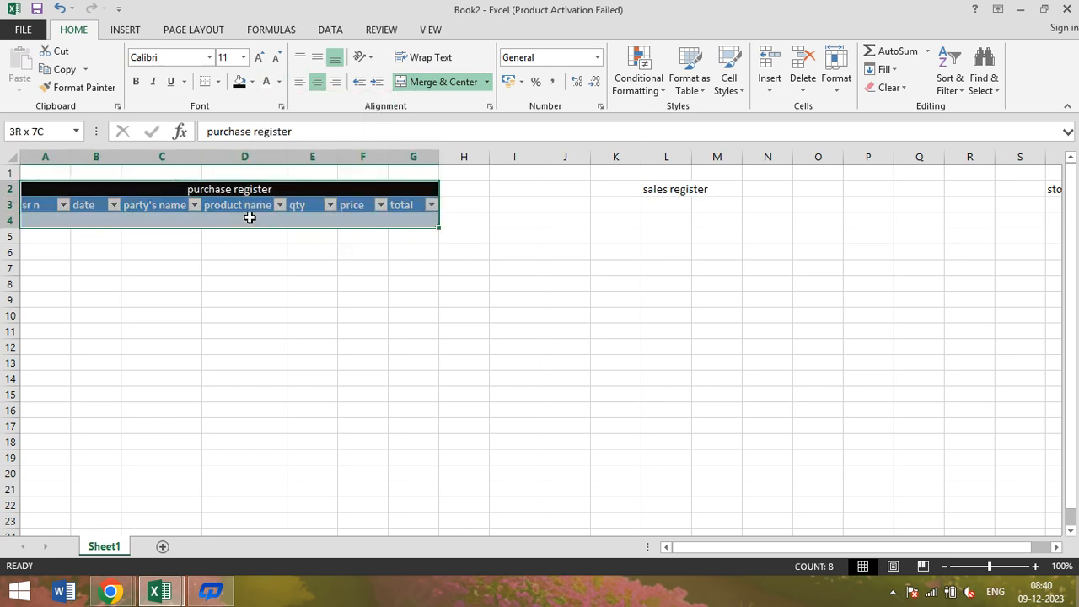
pyautogui.click(217, 82)
pyautogui.click(229, 214)
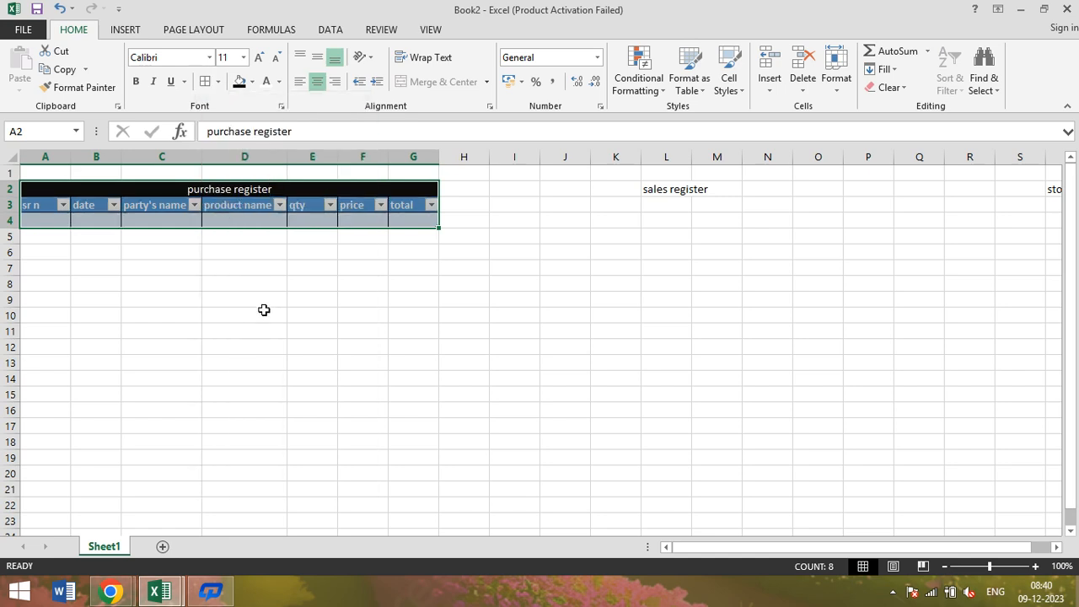
pyautogui.click(264, 311)
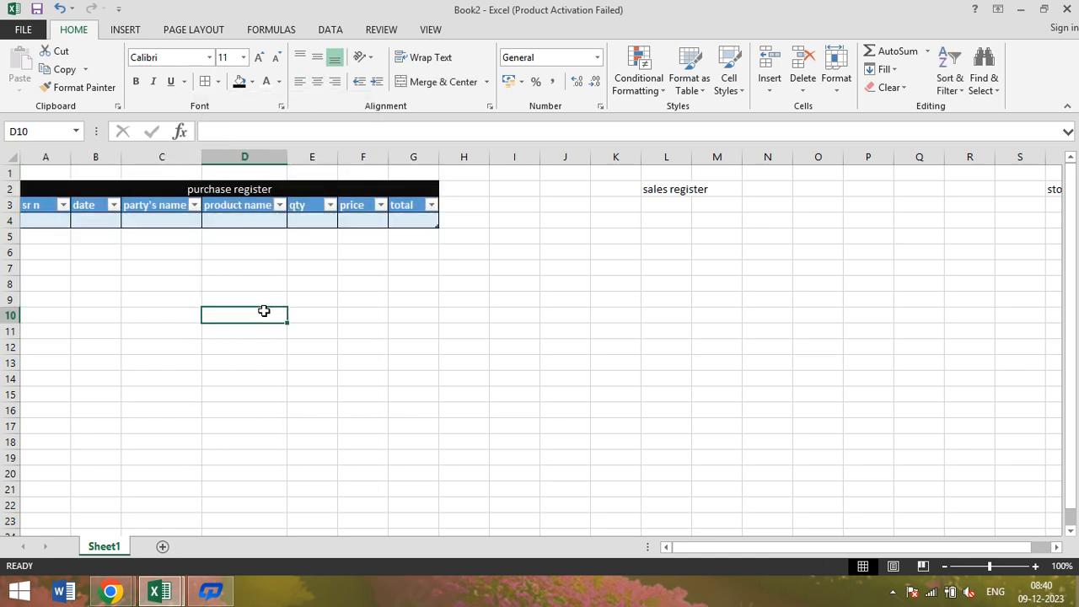
# Copy the whole purchase register block A2:G4, including its title, and paste it starting at cell I2.
pyautogui.moveTo(229, 189); pyautogui.dragTo(233, 203)
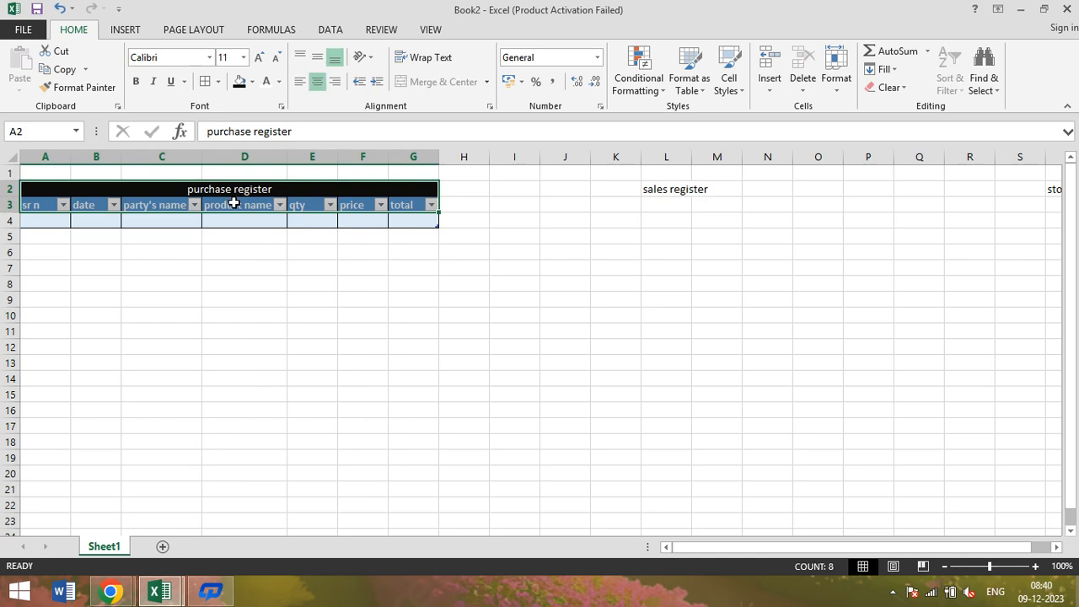
pyautogui.click(245, 255)
pyautogui.moveTo(38, 208); pyautogui.dragTo(412, 222)
pyautogui.hotkey('ctrl', 'c')
pyautogui.moveTo(321, 189); pyautogui.dragTo(320, 219)
pyautogui.hotkey('ctrl', 'c')
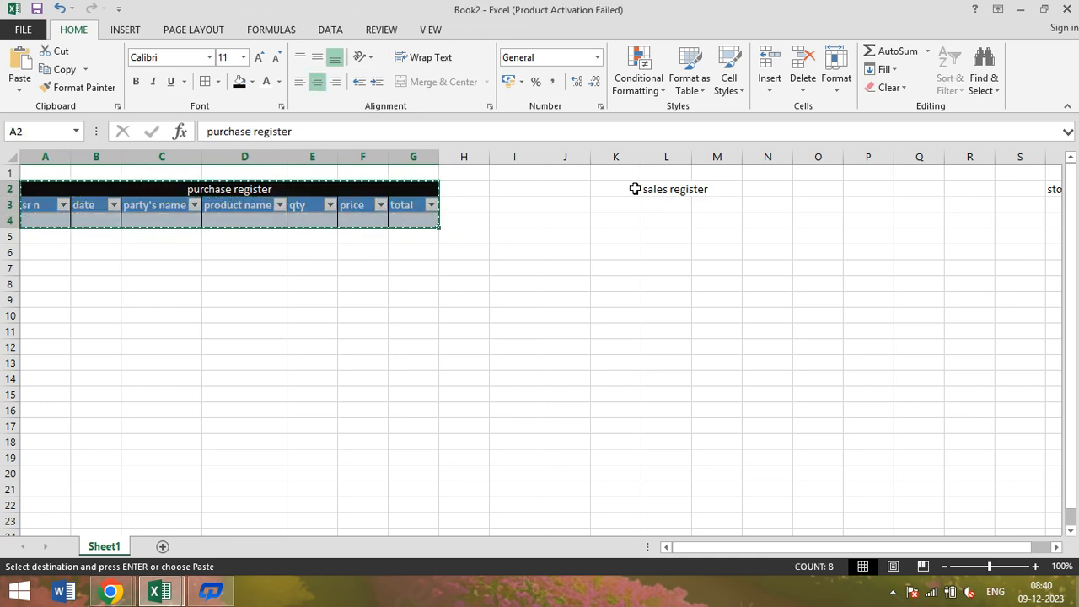
pyautogui.click(523, 189)
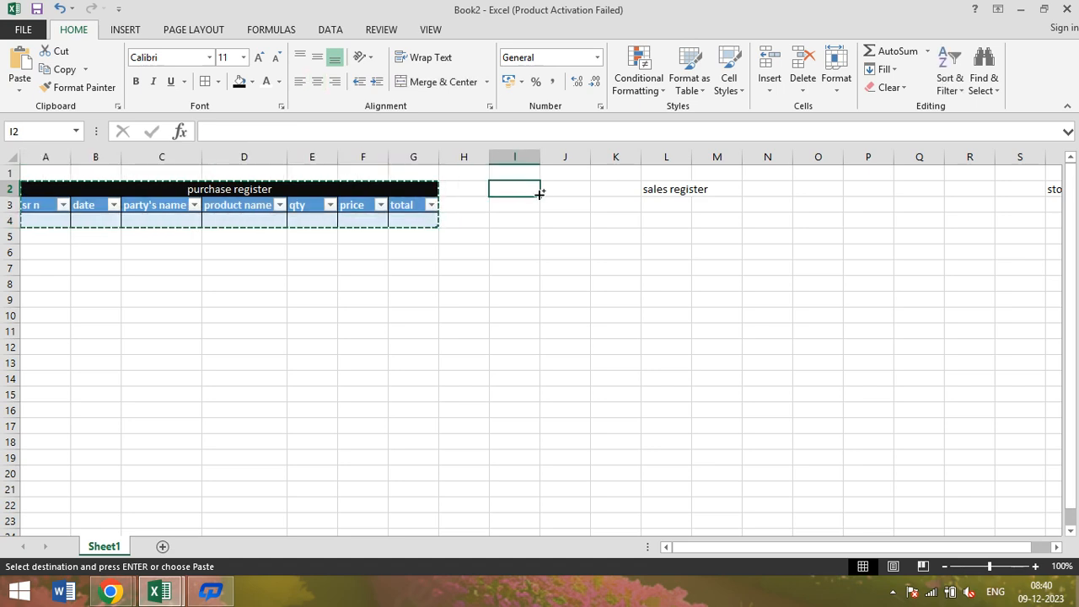
pyautogui.hotkey('ctrl', 'v')
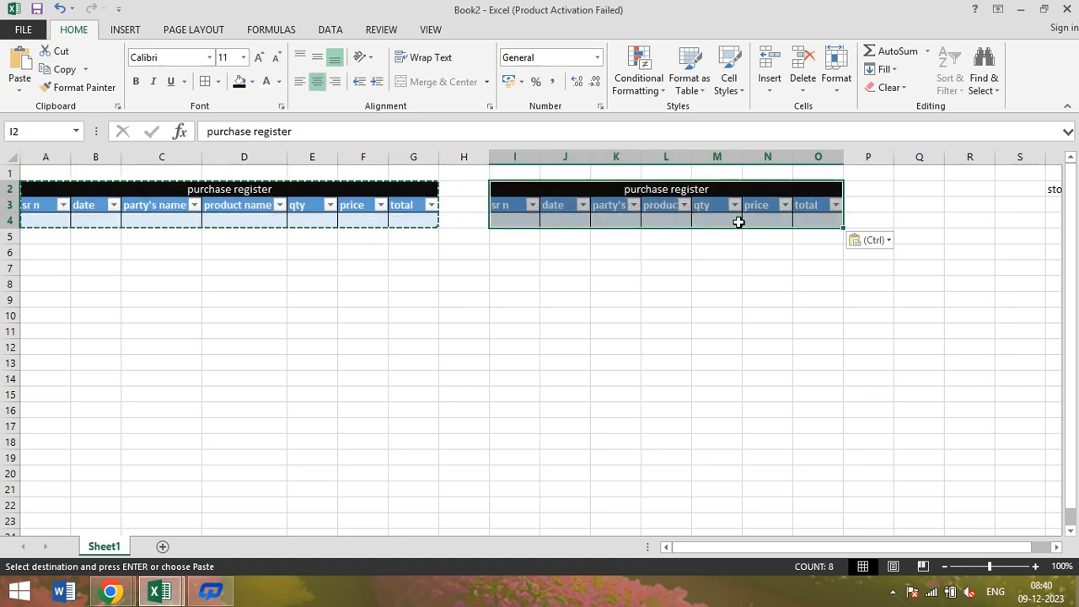
# Replace the title of the copied table in I2 with "sales register".
pyautogui.click(721, 189)
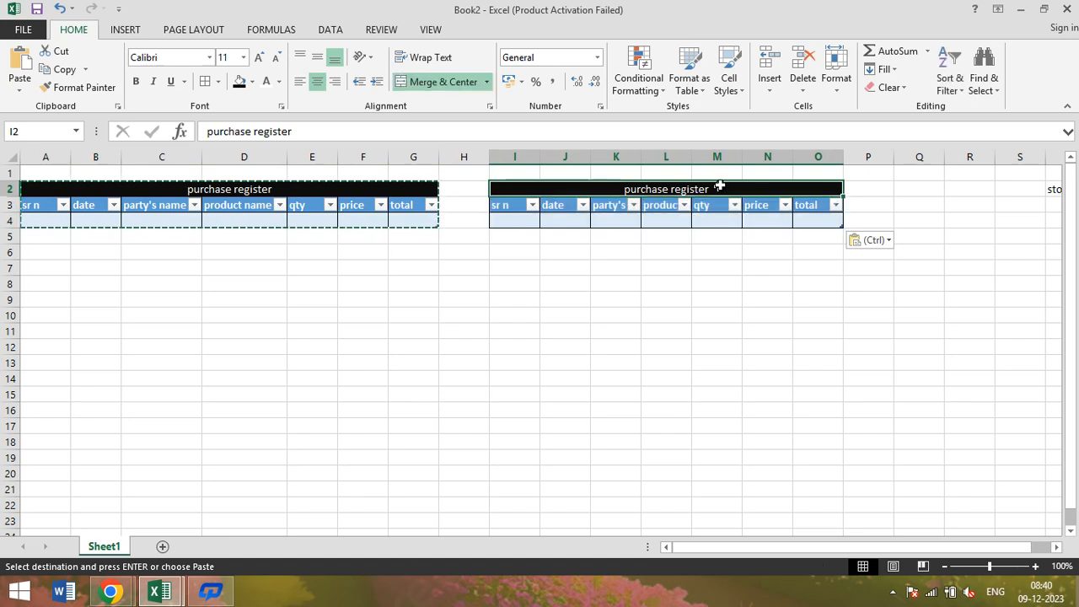
pyautogui.press('BackSpace')
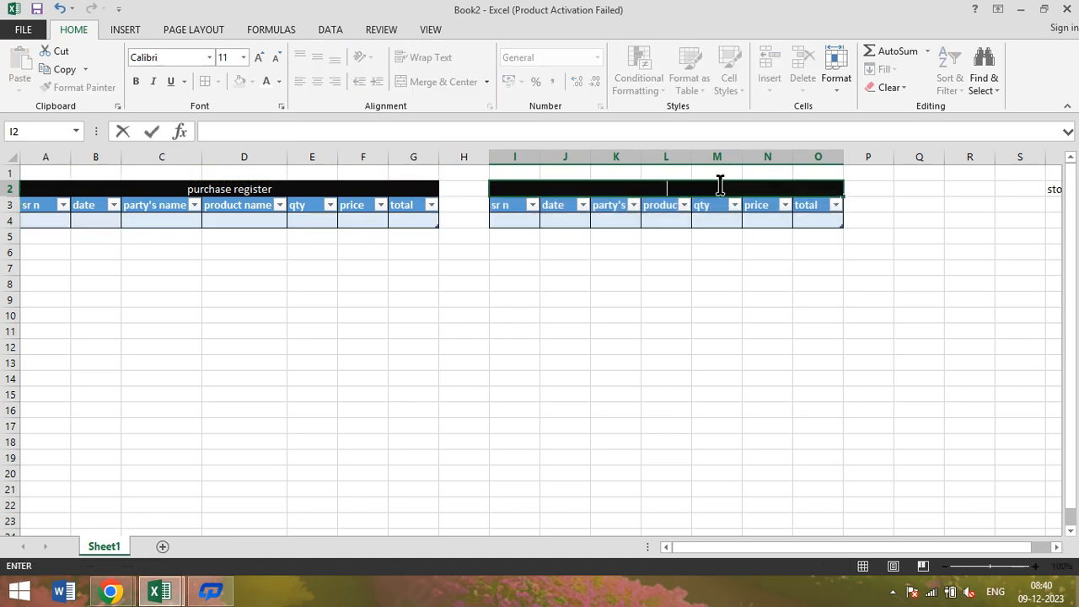
pyautogui.write('sales reg')
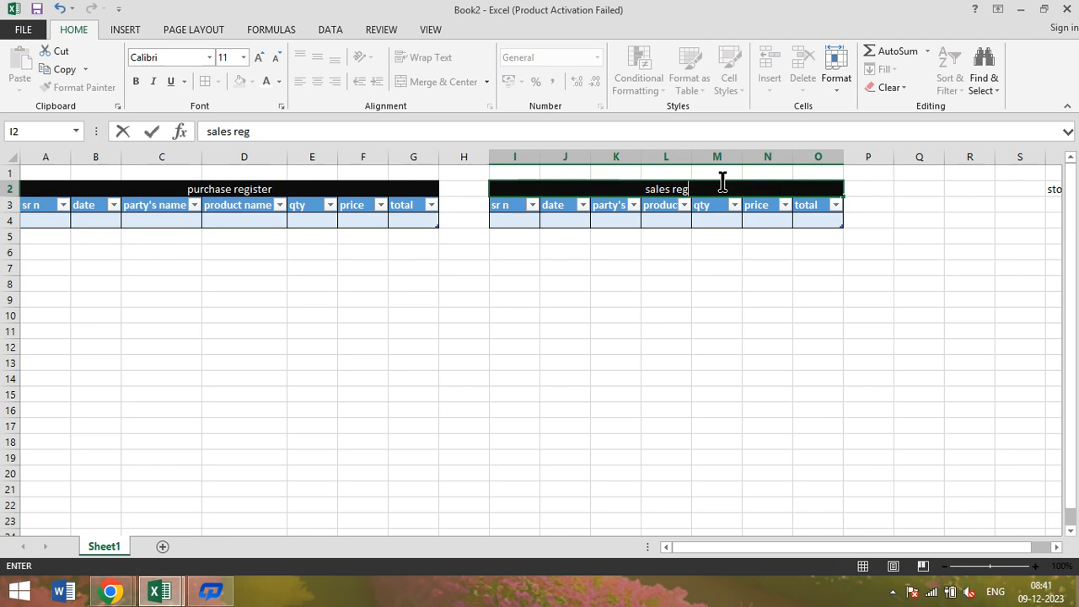
pyautogui.write('is')
pyautogui.write('ter')
pyautogui.press('Tab')
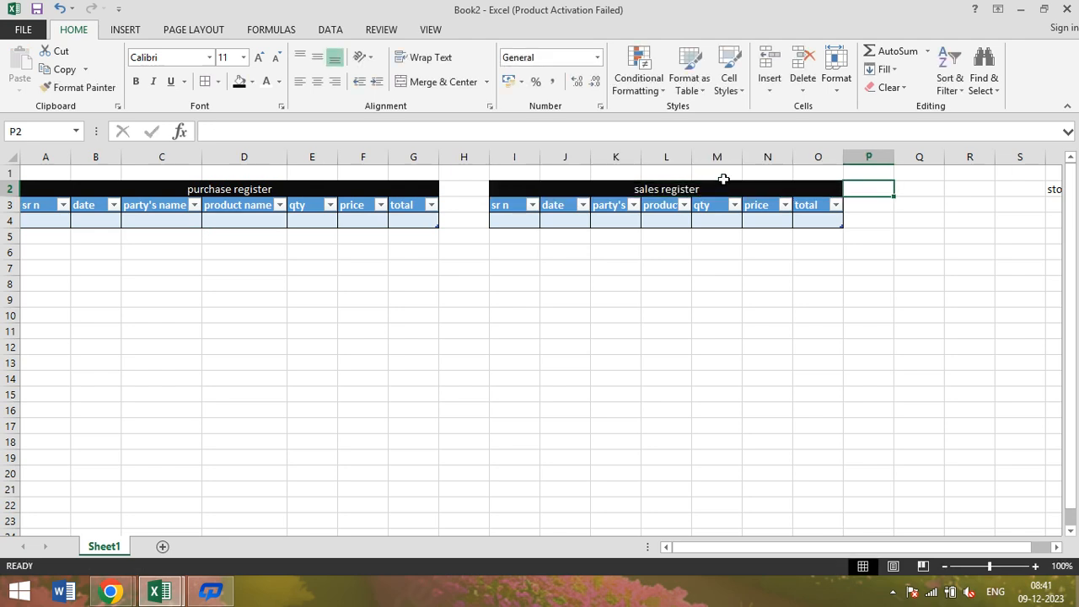
# Enter the stock register headings "sr" in cell Q3 and "porduct name" in cell R3.
pyautogui.press('Right')
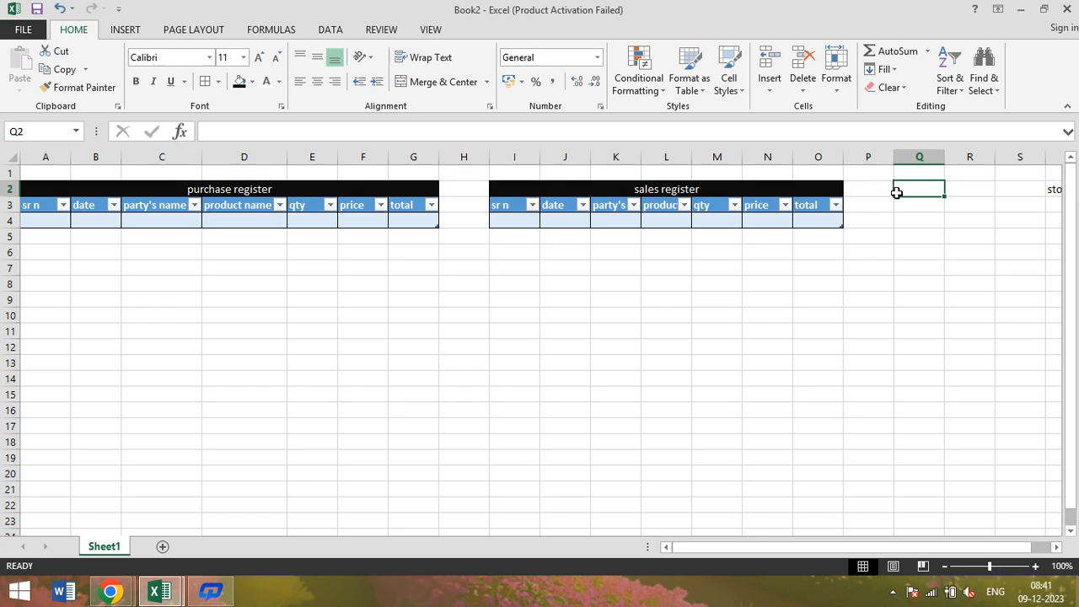
pyautogui.click(915, 206)
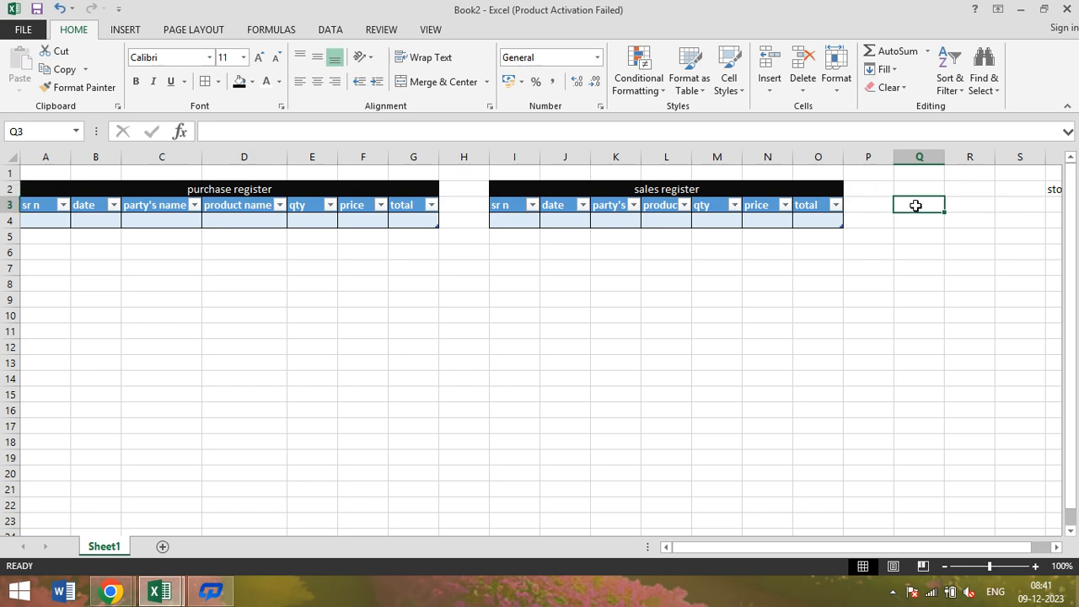
pyautogui.write('sr')
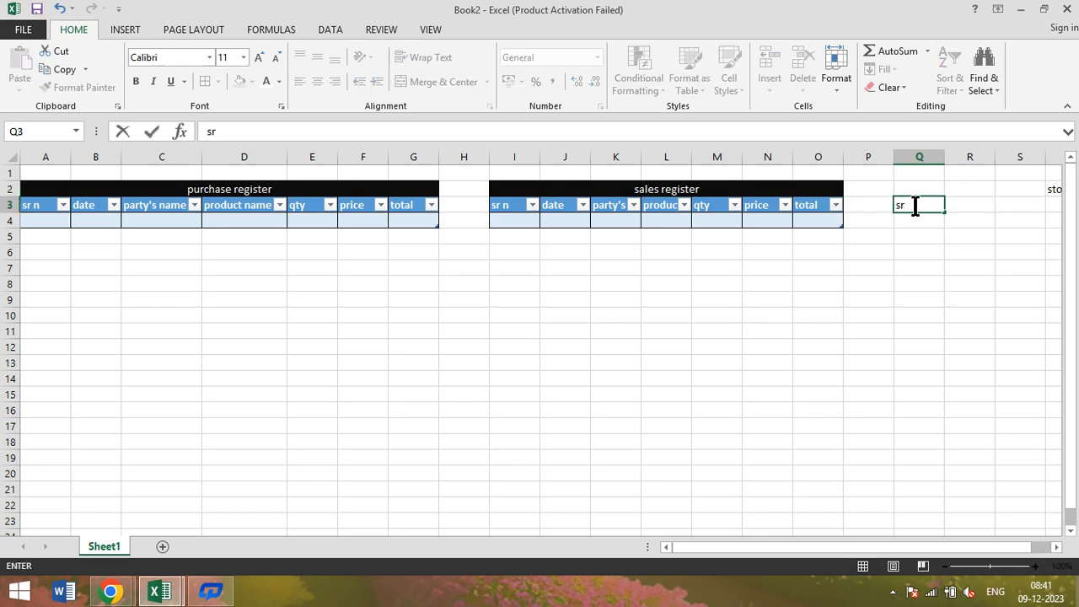
pyautogui.press('Tab')
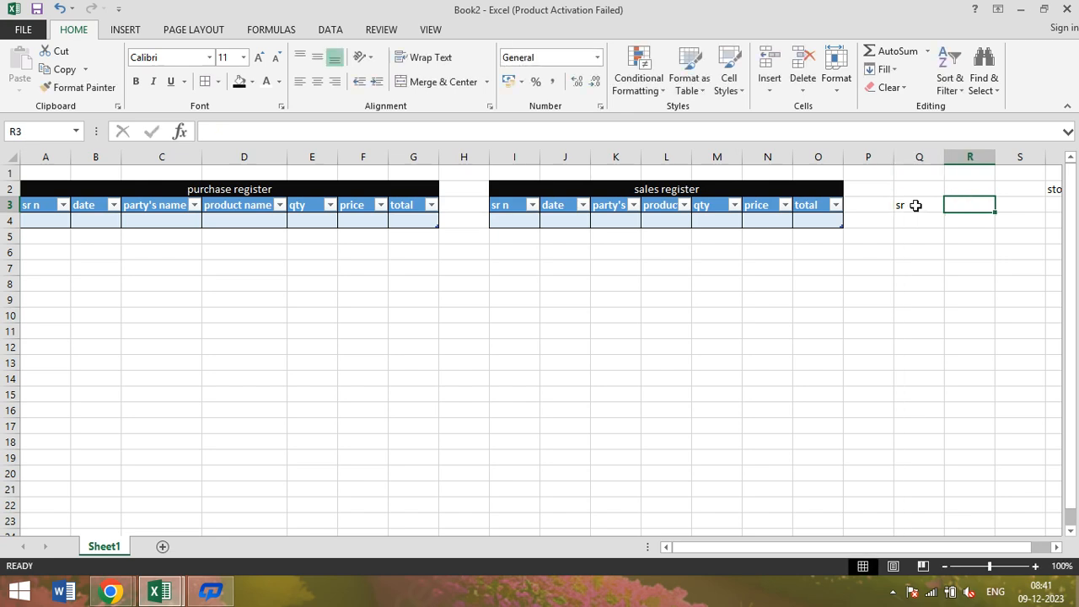
pyautogui.write('p')
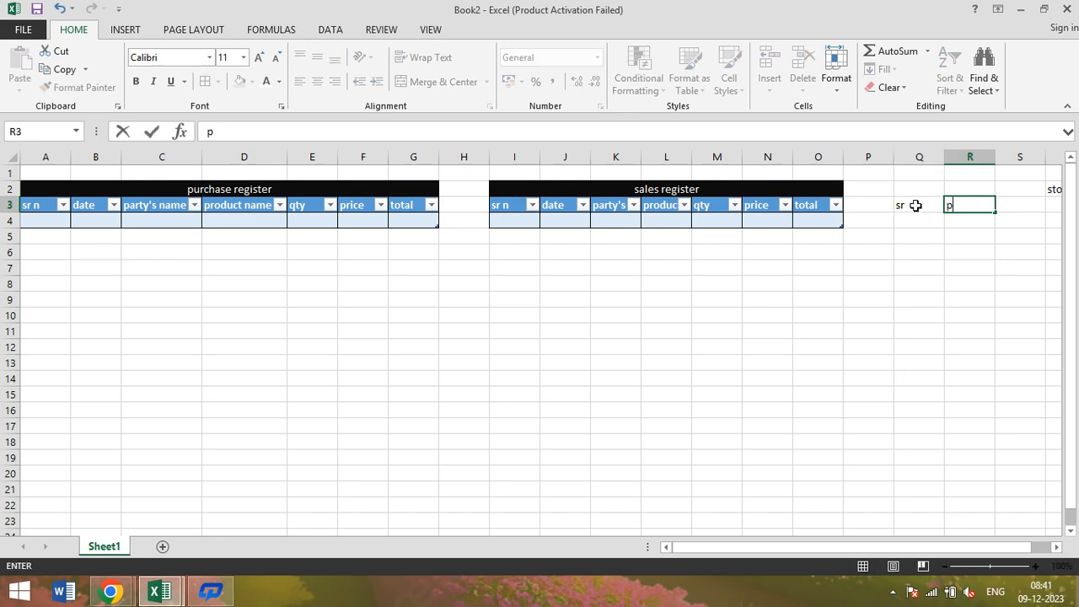
pyautogui.write('orduct name')
pyautogui.press('Tab')
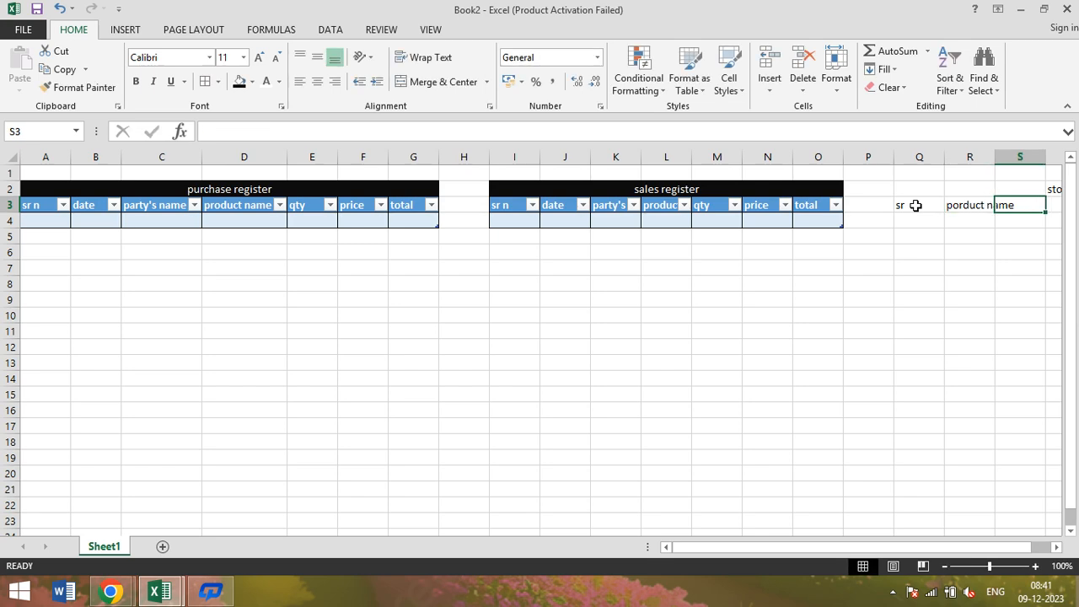
# Enter the heading "purchased qty" in cell S3.
pyautogui.write('purcha')
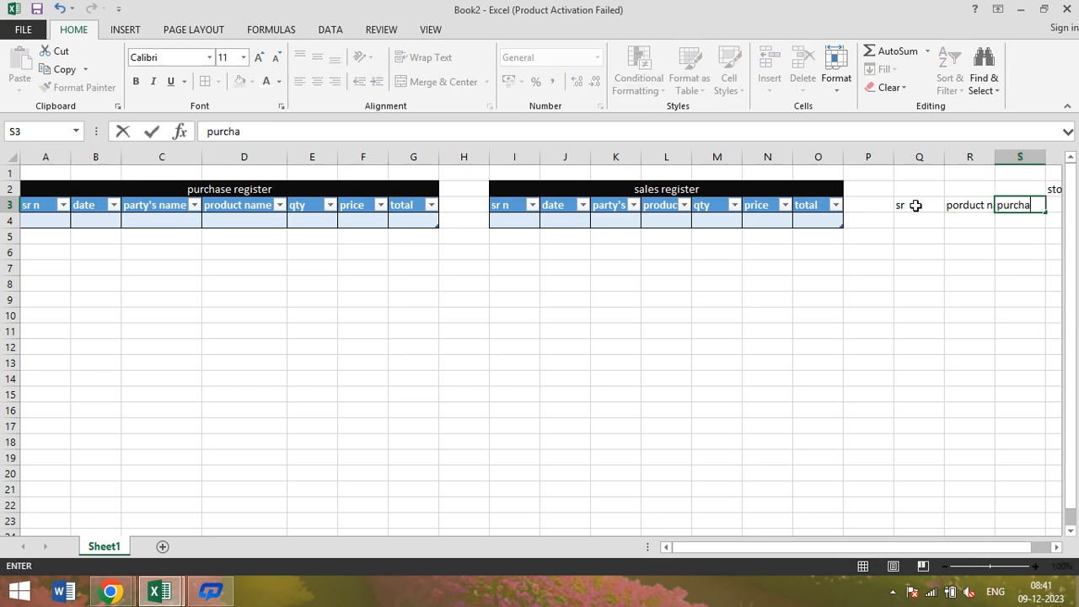
pyautogui.write('sed w')
pyautogui.press('BackSpace')
pyautogui.write('qty')
pyautogui.press('Tab')
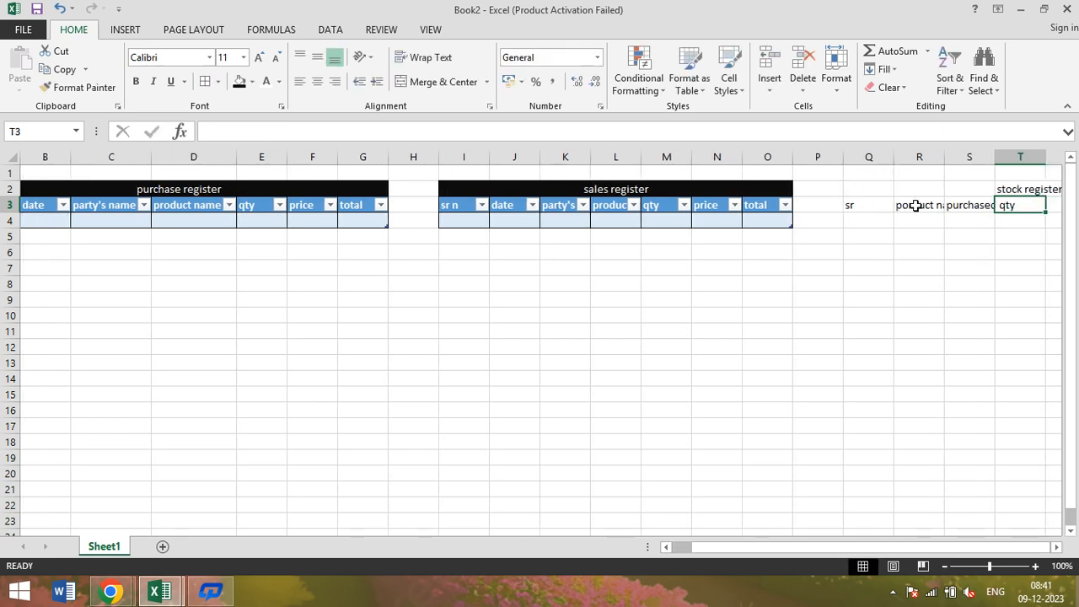
# Enter the headings "sales qty" in cell T3 and "stocks" in cell U3.
pyautogui.write('salse')
pyautogui.press('BackSpace')
pyautogui.press('BackSpace')
pyautogui.write('e')
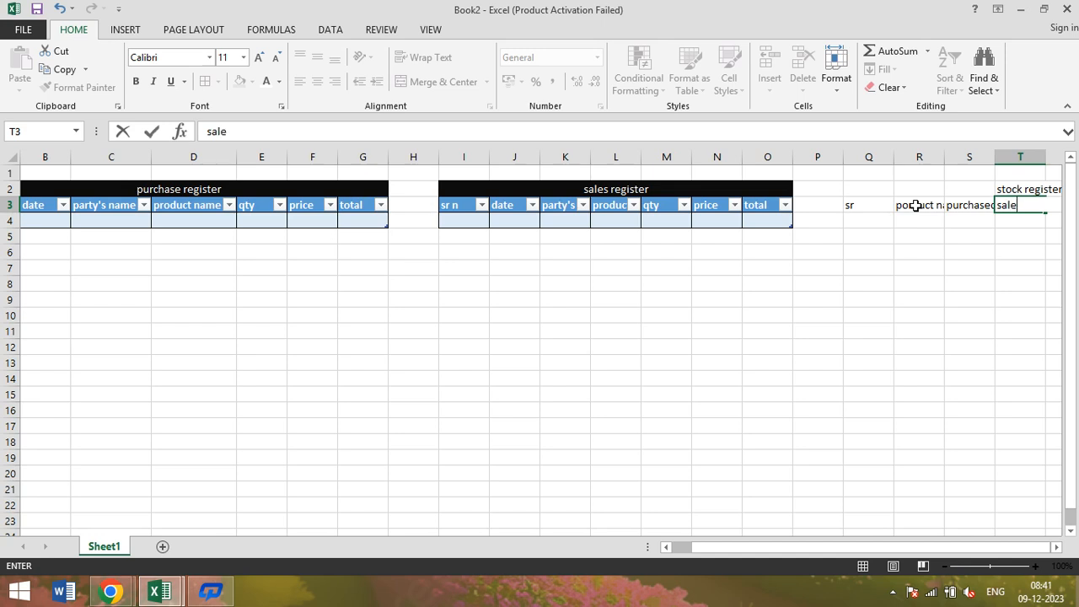
pyautogui.write('s qty')
pyautogui.press('Tab')
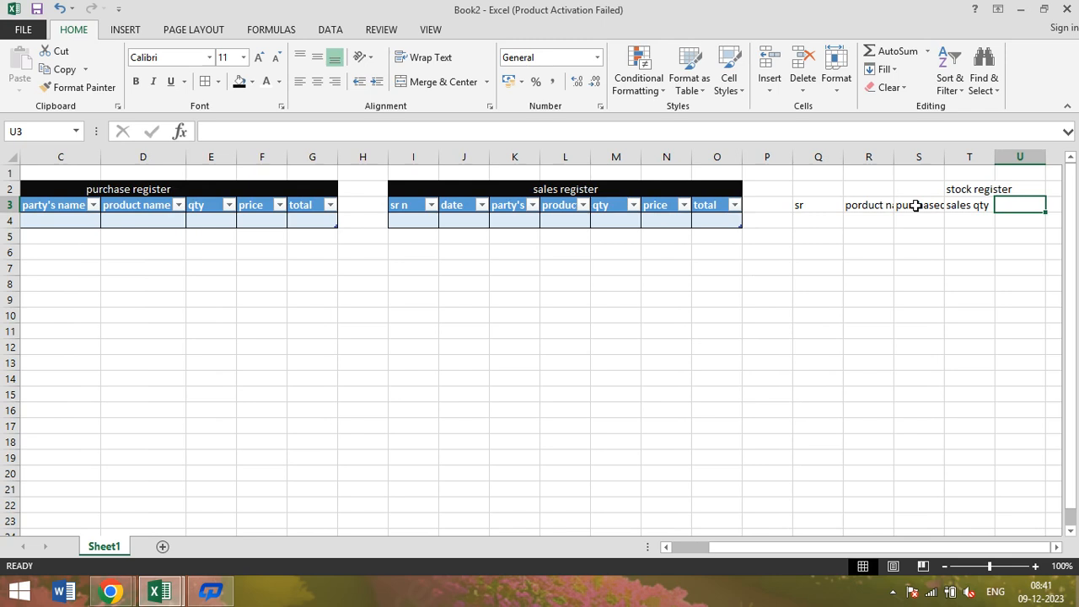
pyautogui.write('stocks')
pyautogui.press('Return')
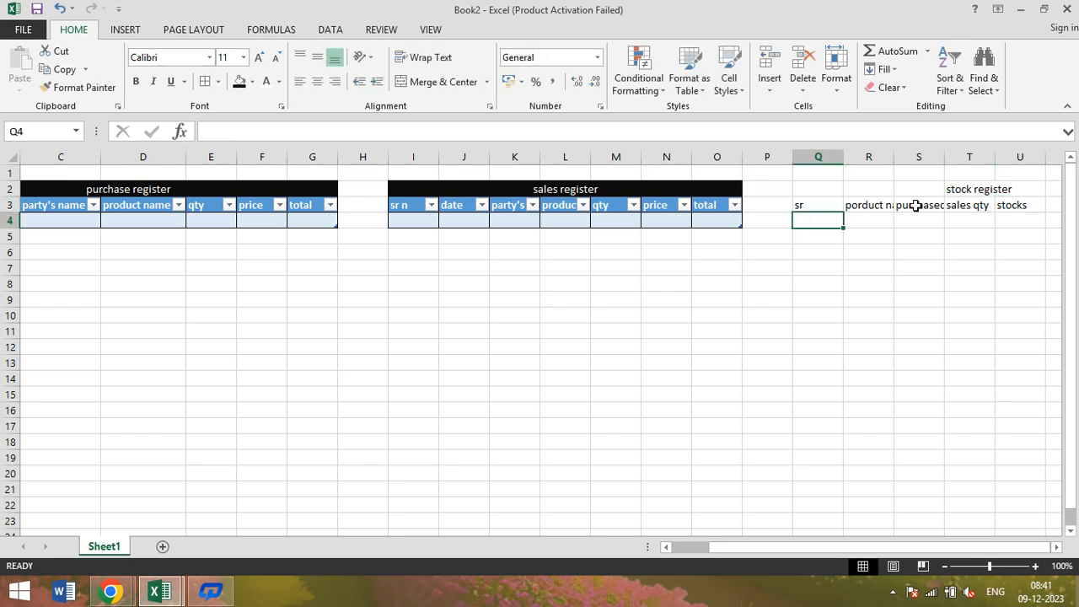
# Create a table from the stock register headings in Q3:U3, using them as the table's headers.
pyautogui.click(823, 204)
pyautogui.moveTo(823, 205); pyautogui.dragTo(1032, 212)
pyautogui.hotkey('ctrl', 't')
pyautogui.click(505, 223)
pyautogui.click(527, 253)
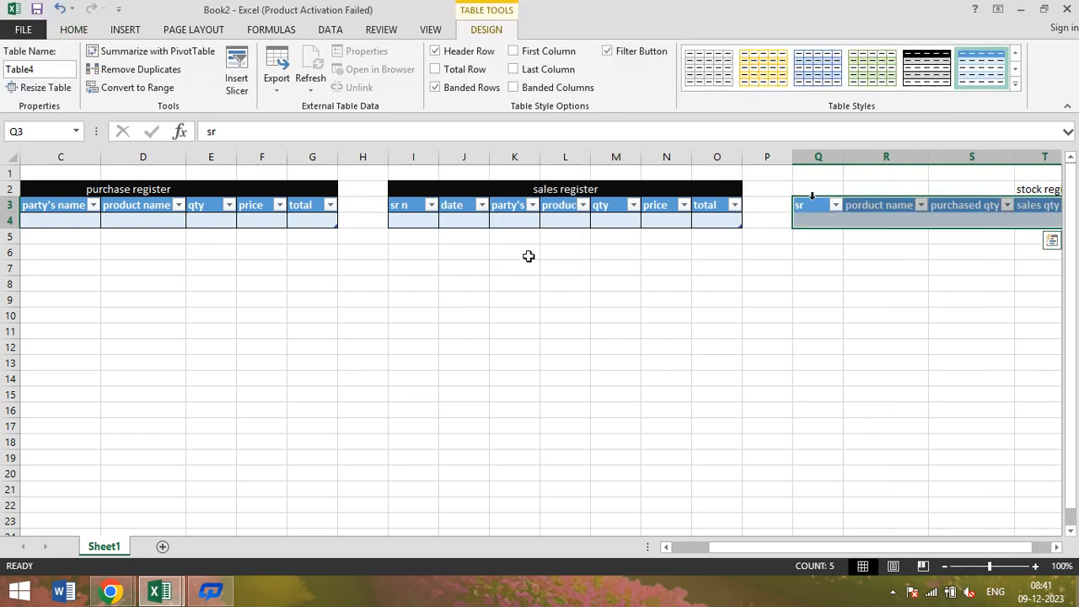
# Merge and center the "stock register" title across Q2:U2 and give it a black fill with white text.
pyautogui.moveTo(809, 191); pyautogui.dragTo(926, 195)
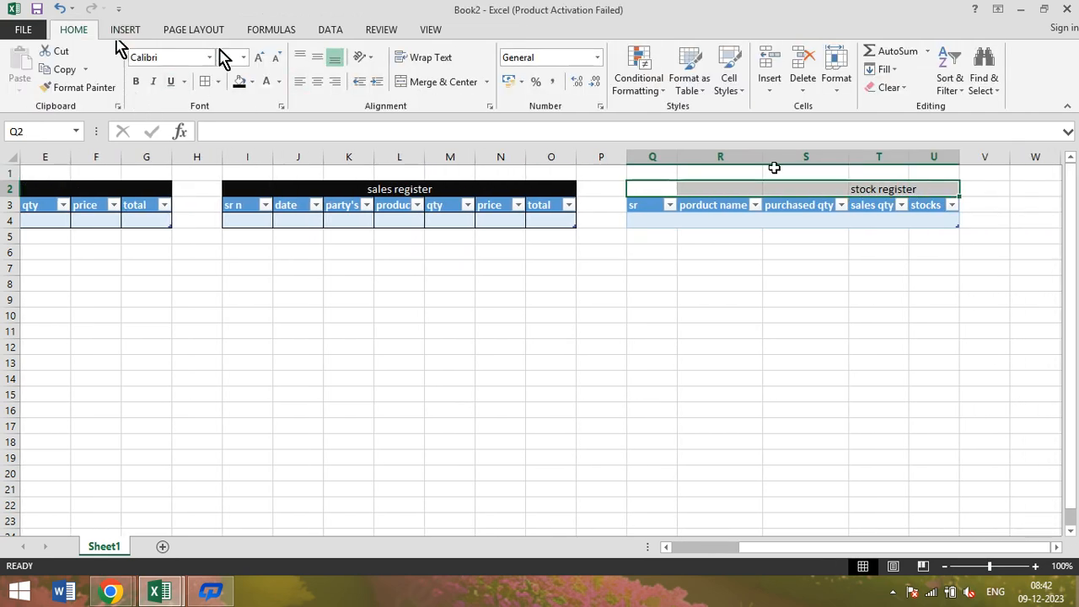
pyautogui.click(436, 86)
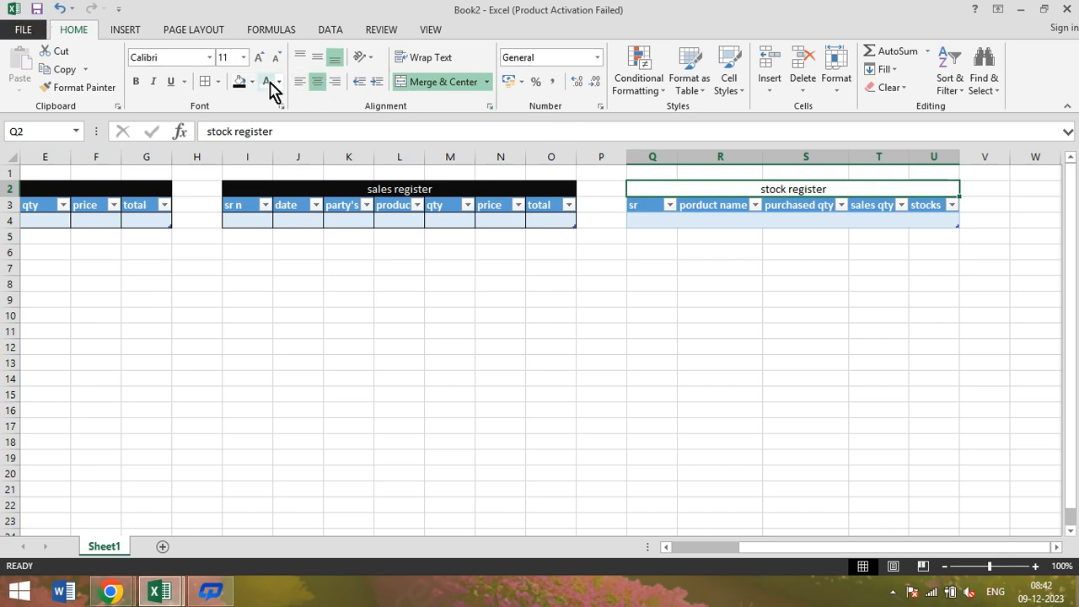
pyautogui.click(240, 81)
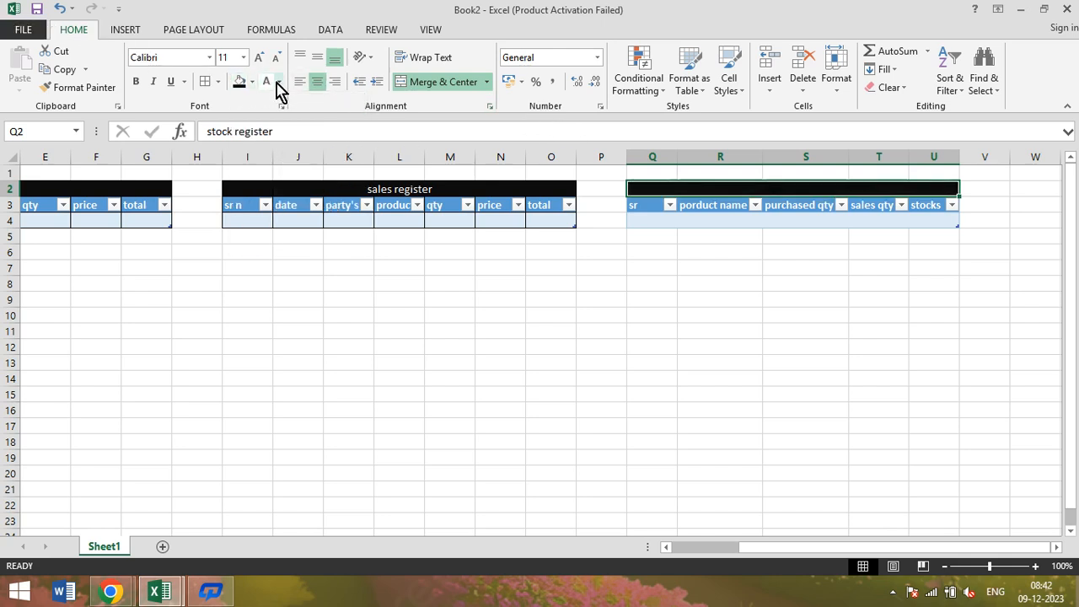
pyautogui.click(268, 85)
# Try applying all borders to the stock register range Q2:U4, and undo it.
pyautogui.moveTo(729, 189); pyautogui.dragTo(730, 215)
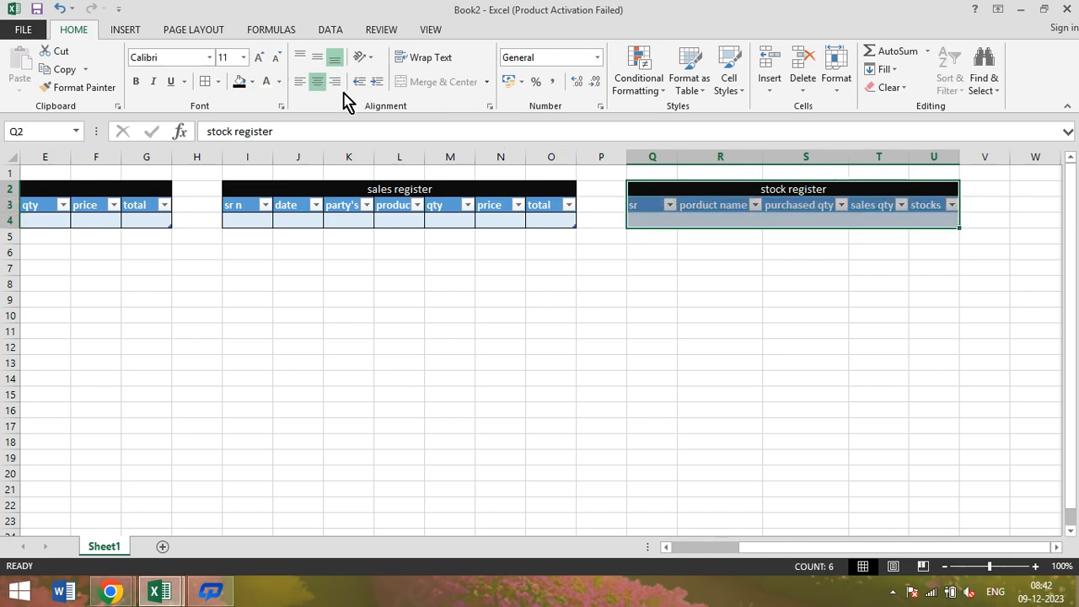
pyautogui.hotkey('alt', 'h')
pyautogui.press('b')
pyautogui.press('a')
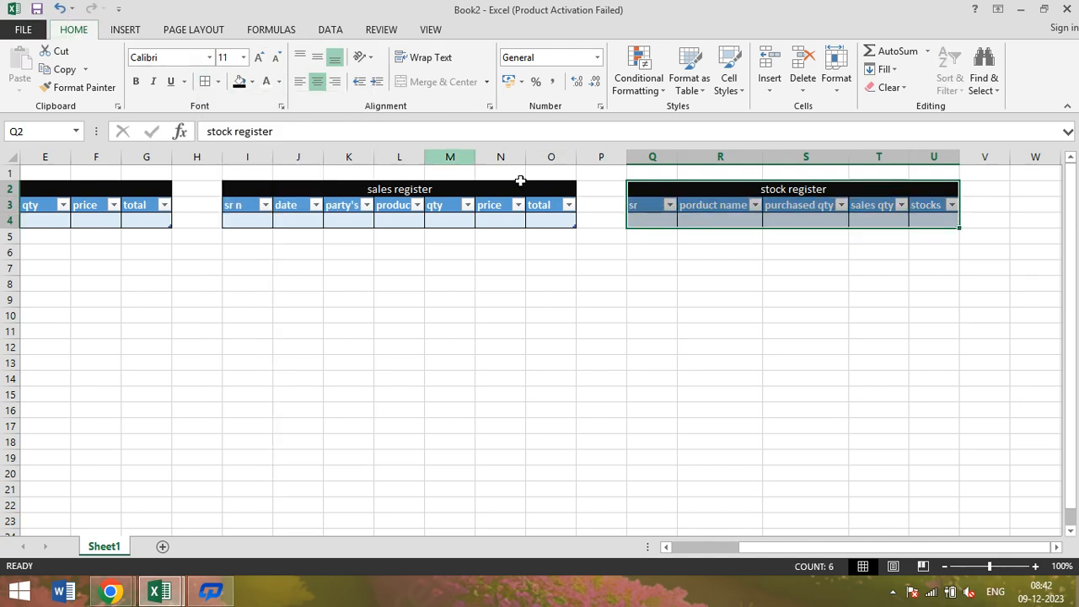
pyautogui.click(650, 257)
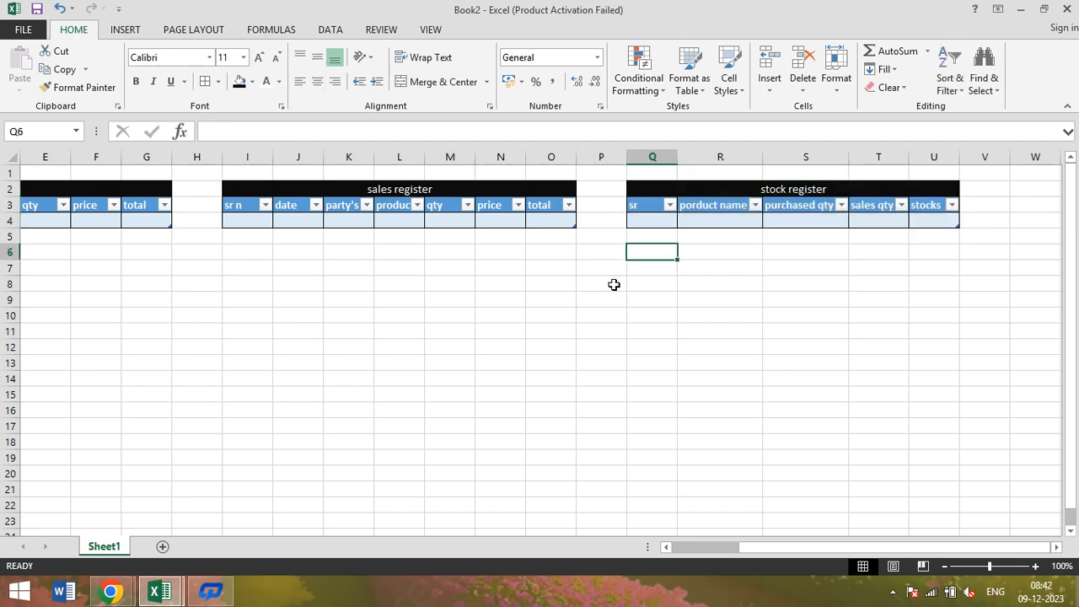
pyautogui.hotkey('ctrl', 'z')
pyautogui.moveTo(808, 362); pyautogui.dragTo(810, 377)
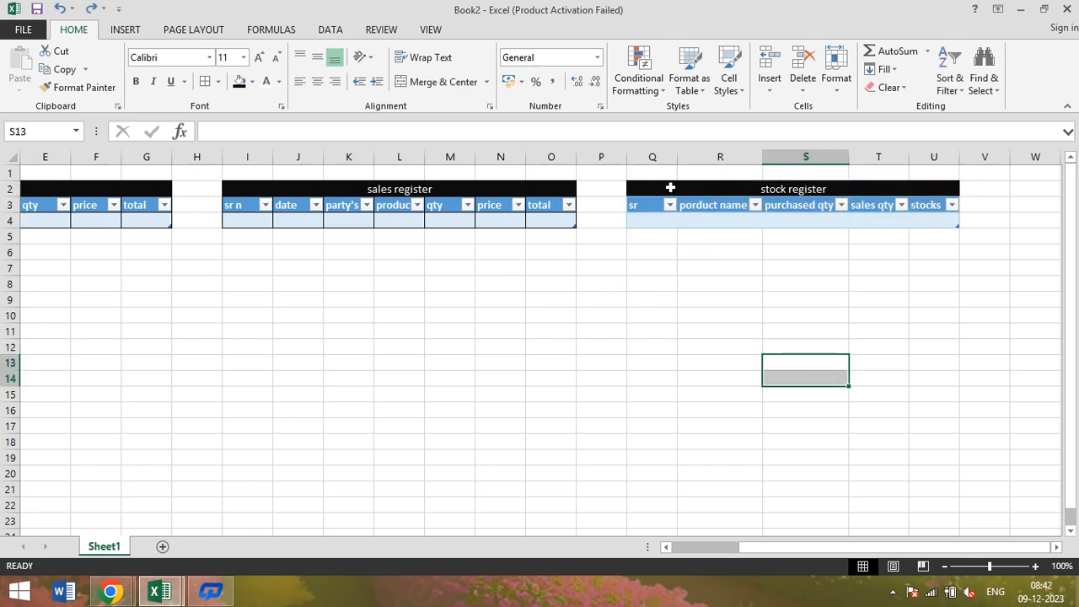
# Apply all borders to the stock register range Q2:U4 once more and revert it.
pyautogui.moveTo(673, 185); pyautogui.dragTo(681, 221)
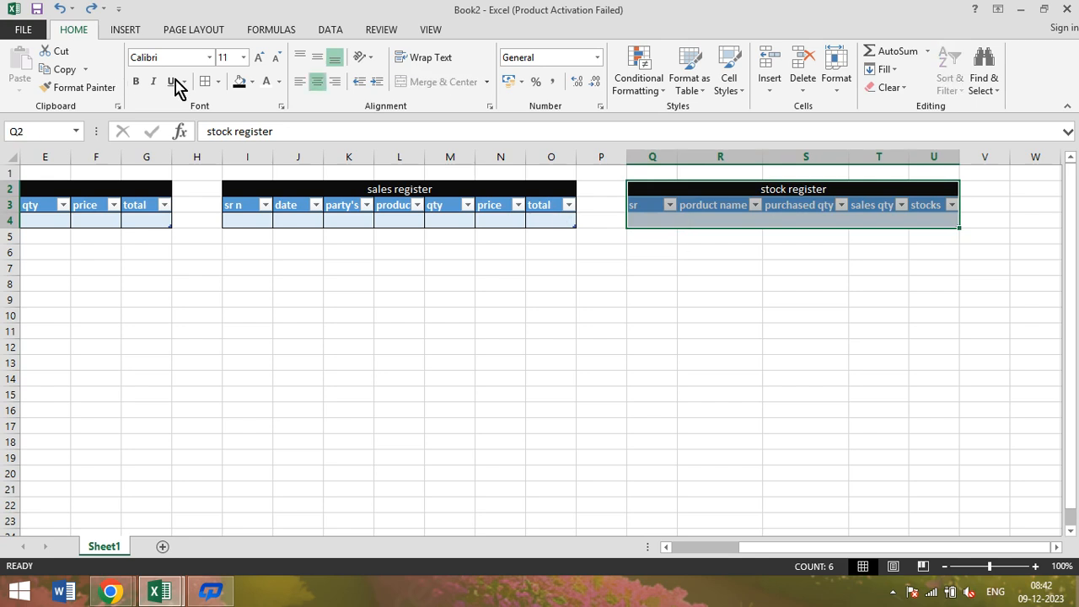
pyautogui.click(218, 81)
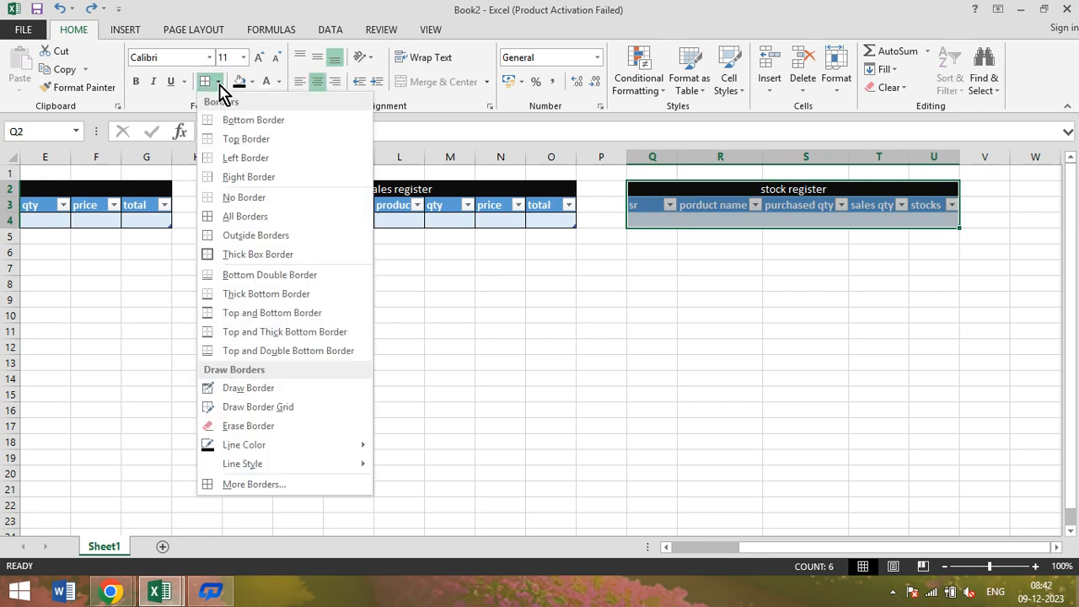
pyautogui.click(236, 217)
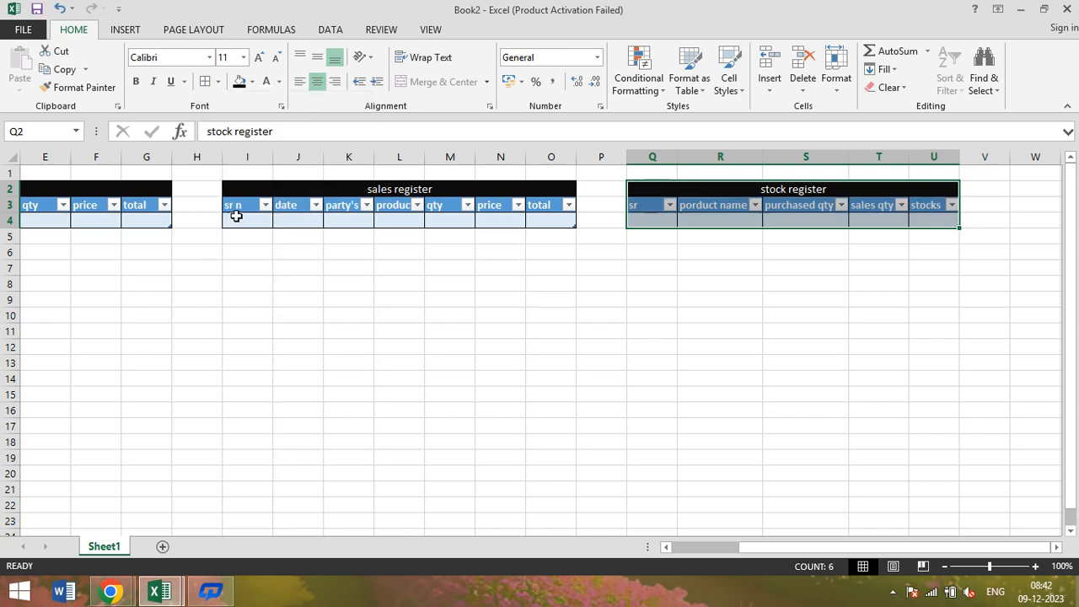
pyautogui.click(801, 363)
pyautogui.hotkey('ctrl', 'z')
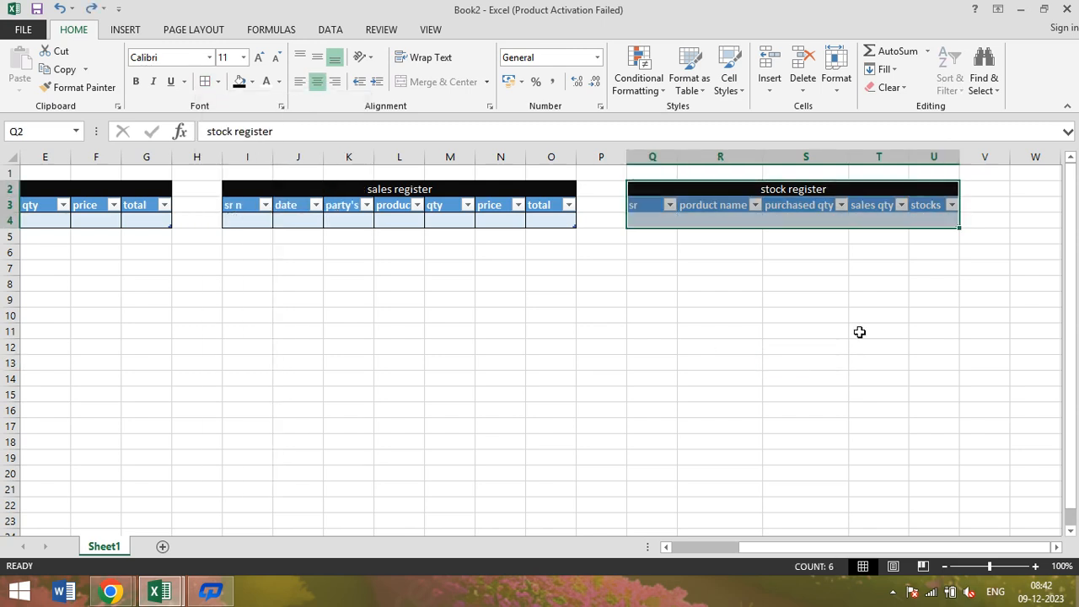
pyautogui.click(870, 312)
# Apply all borders to the stock register range Q2:U4, and clear them with the No Border option.
pyautogui.moveTo(688, 188); pyautogui.dragTo(704, 218)
pyautogui.press('alt')
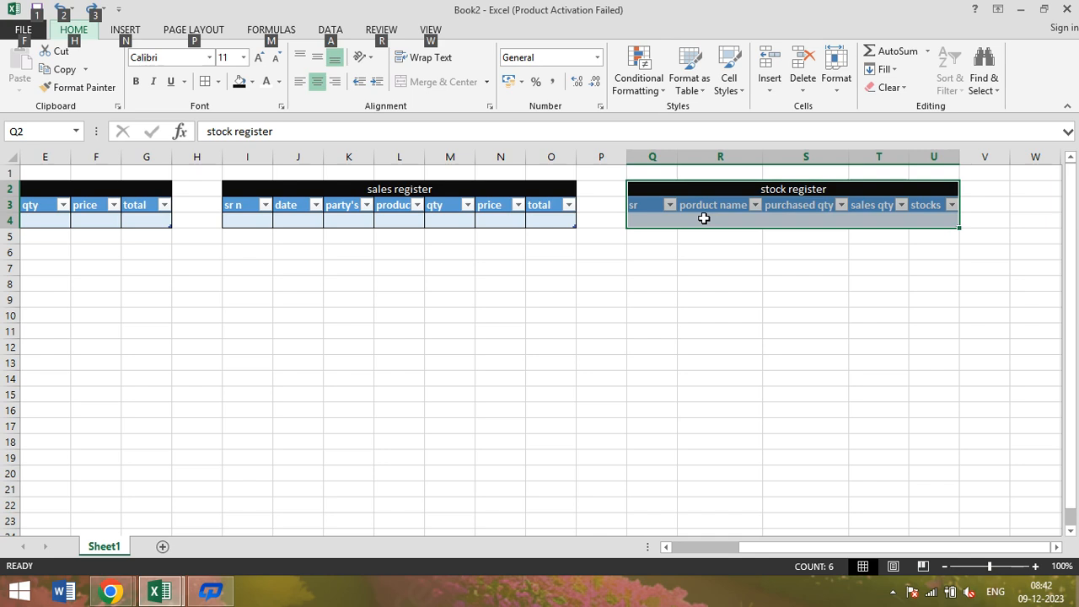
pyautogui.press('h')
pyautogui.press('b')
pyautogui.press('a')
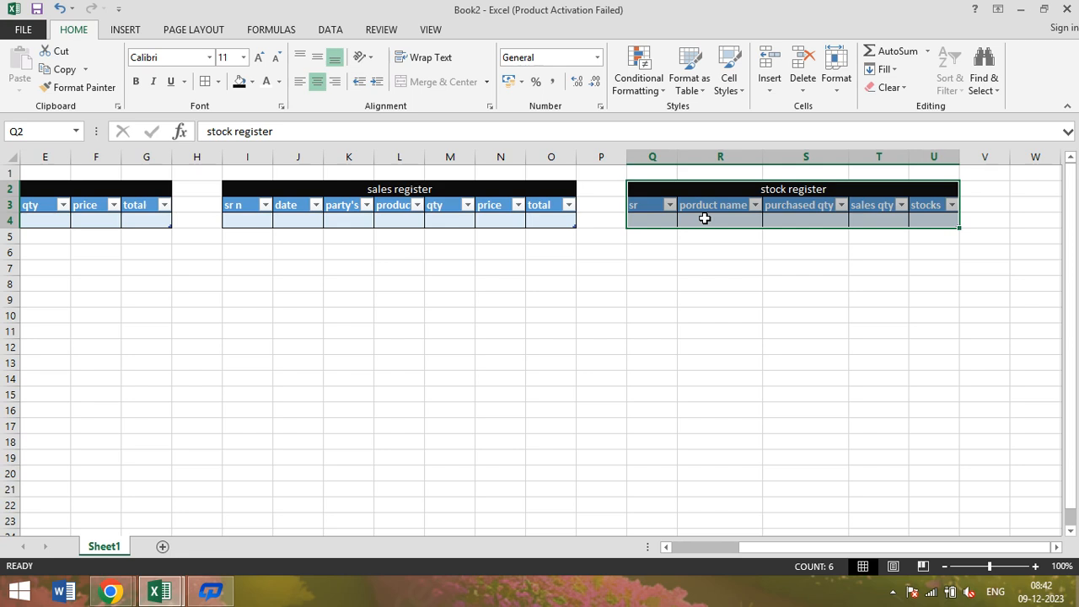
pyautogui.hotkey('alt', 'h')
pyautogui.press('b')
pyautogui.press('n')
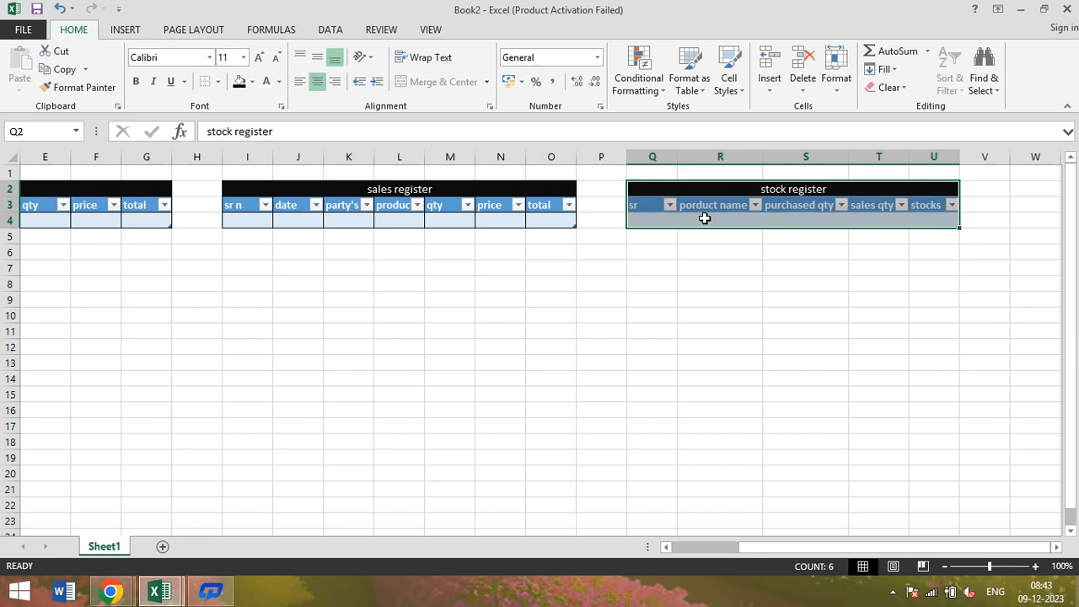
# Apply all borders to the stock register range Q2:U4.
pyautogui.press('alt')
pyautogui.press('h')
pyautogui.press('b')
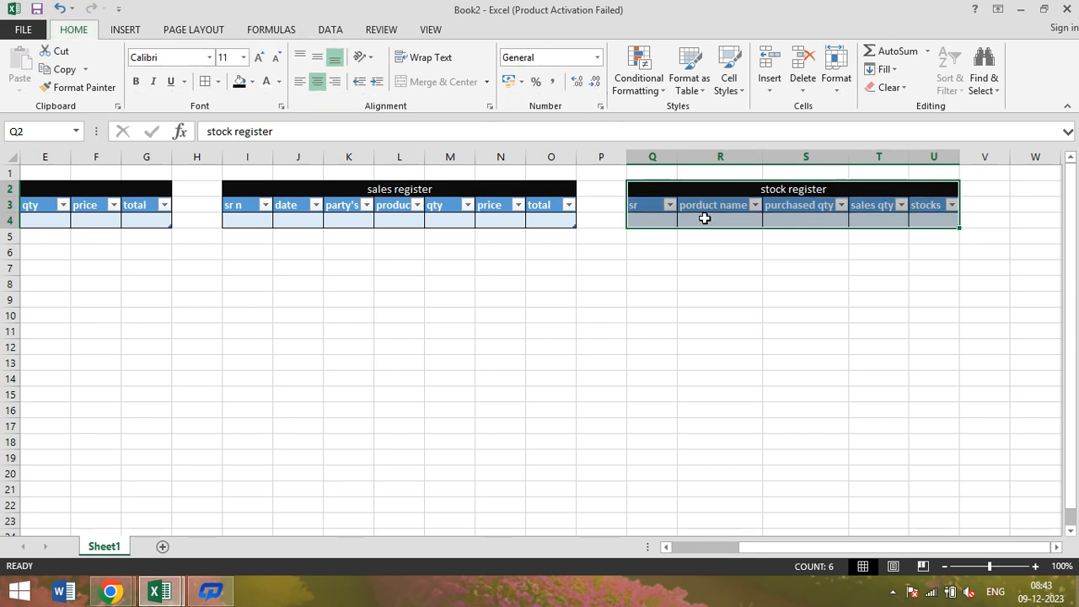
pyautogui.moveTo(835, 545); pyautogui.dragTo(741, 562)
pyautogui.click(320, 183)
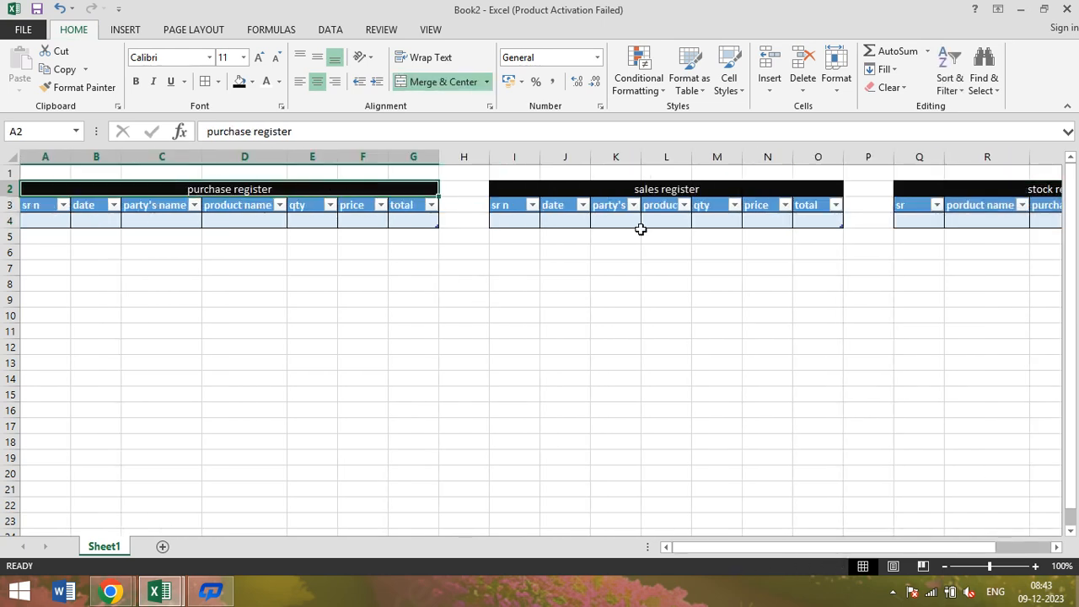
pyautogui.click(718, 190)
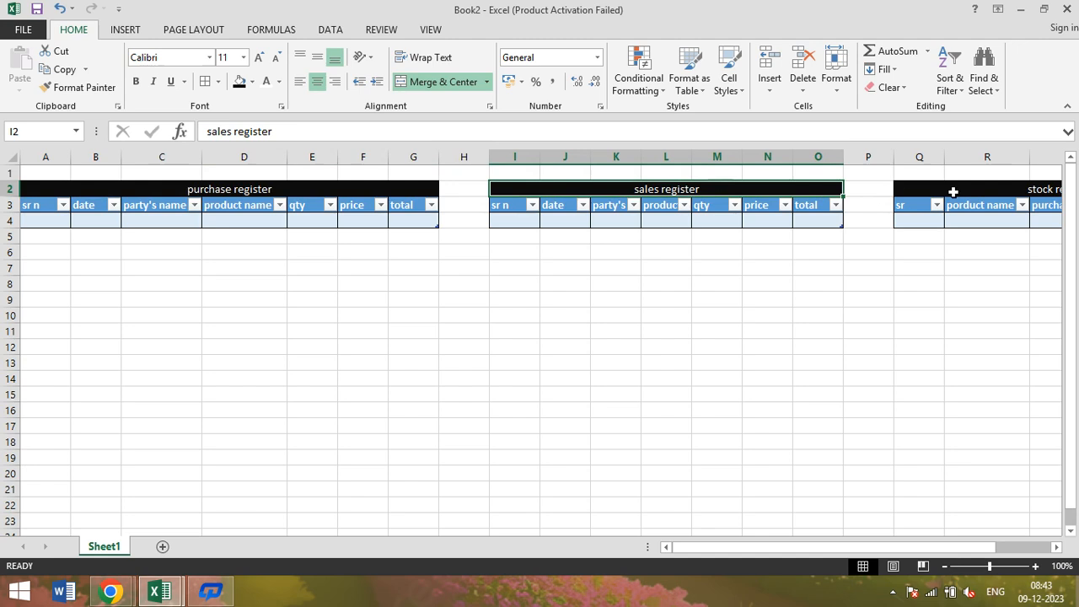
pyautogui.click(982, 184)
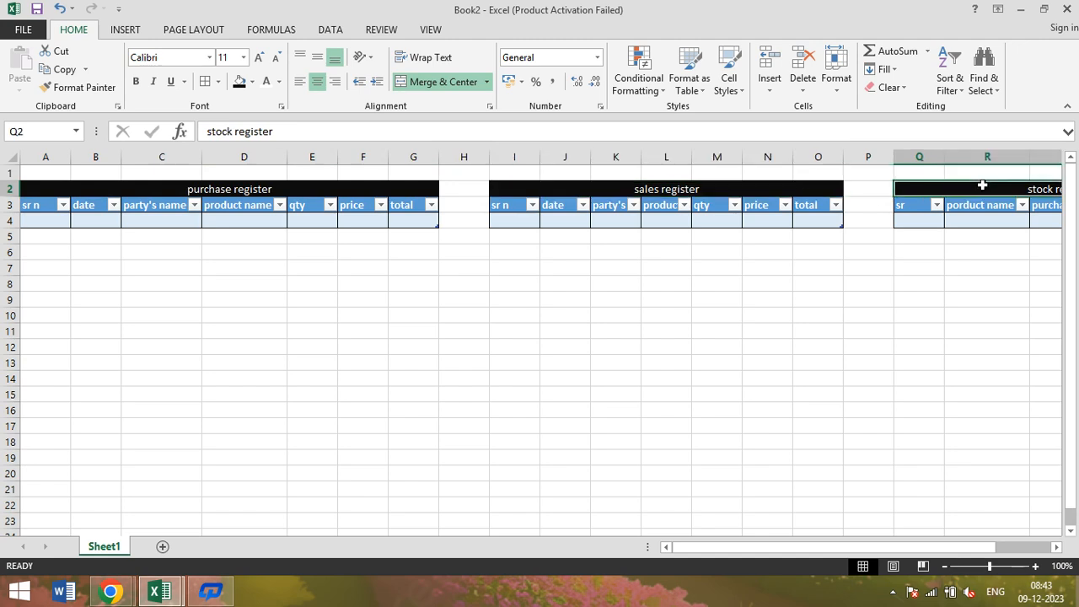
# Enter serial number 1 in Q4 of the stock register, and center row Q4:U4 horizontally and vertically.
pyautogui.moveTo(954, 551); pyautogui.dragTo(1017, 536)
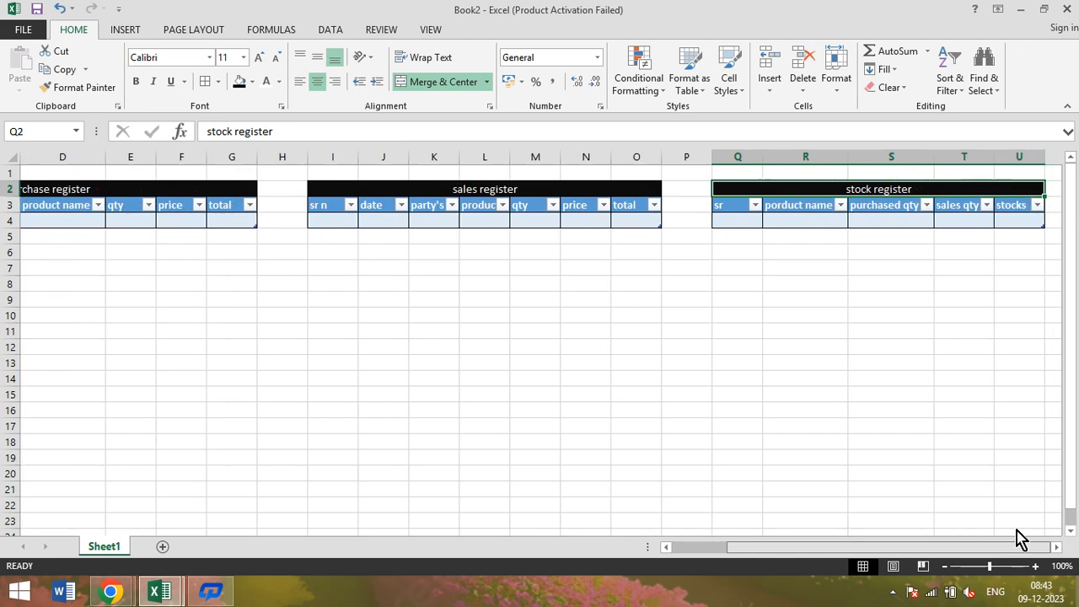
pyautogui.click(729, 224)
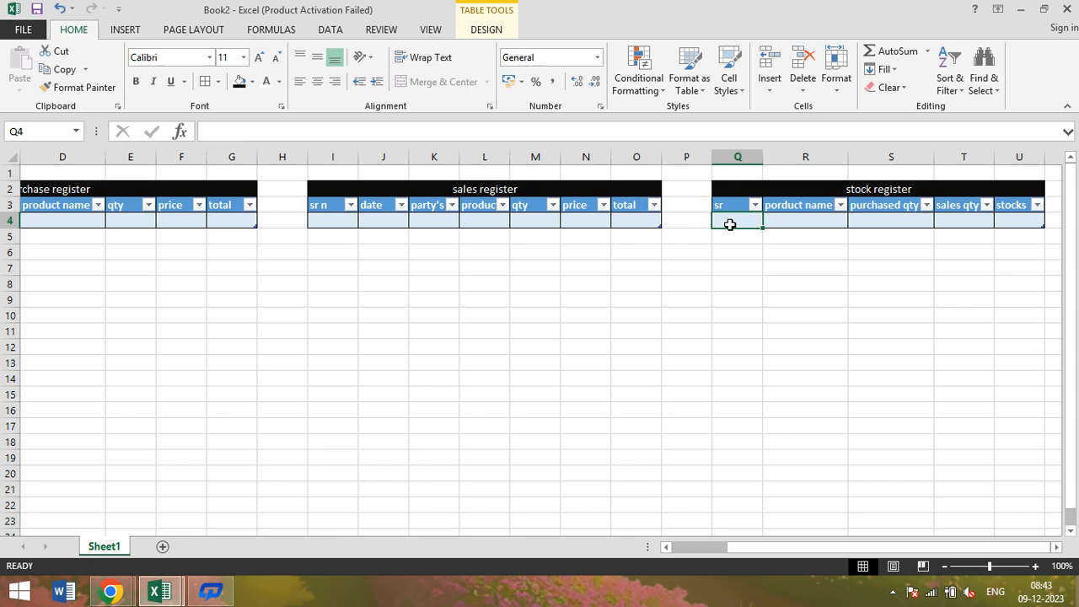
pyautogui.write('1')
pyautogui.press('Tab')
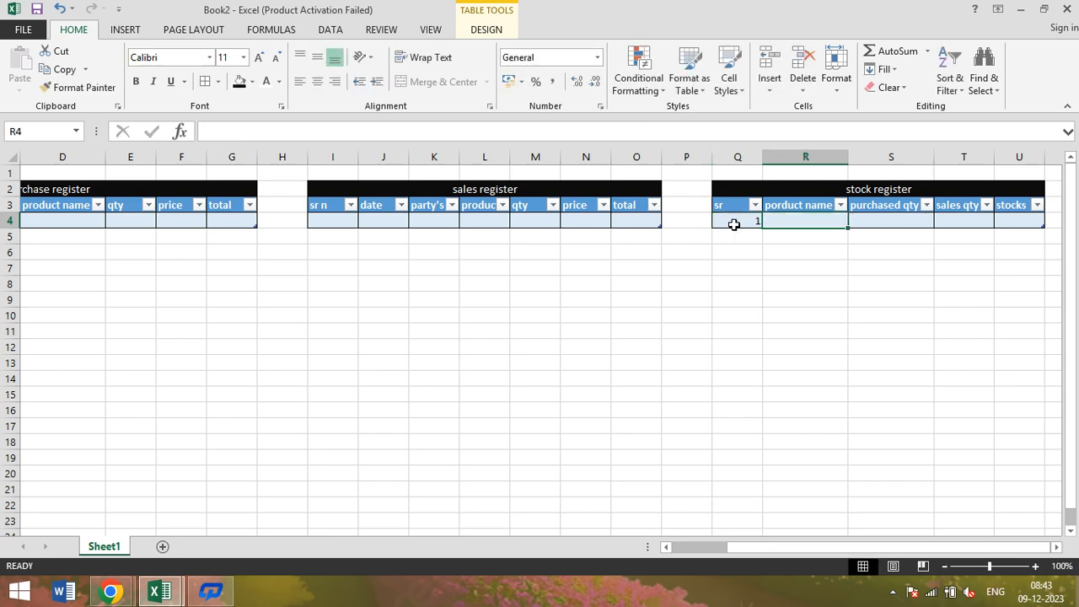
pyautogui.click(730, 222)
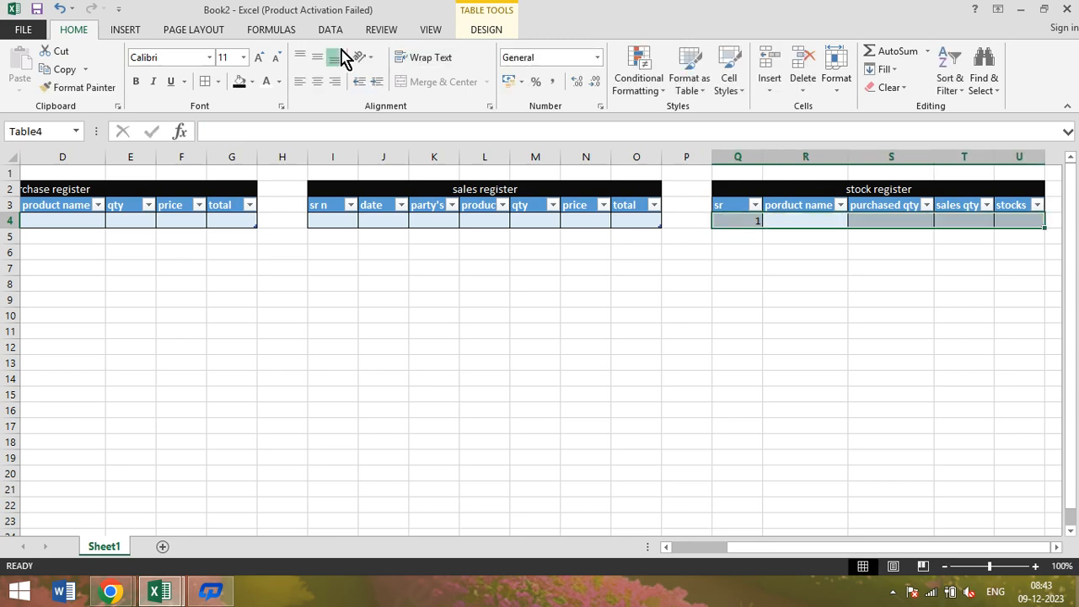
pyautogui.click(317, 81)
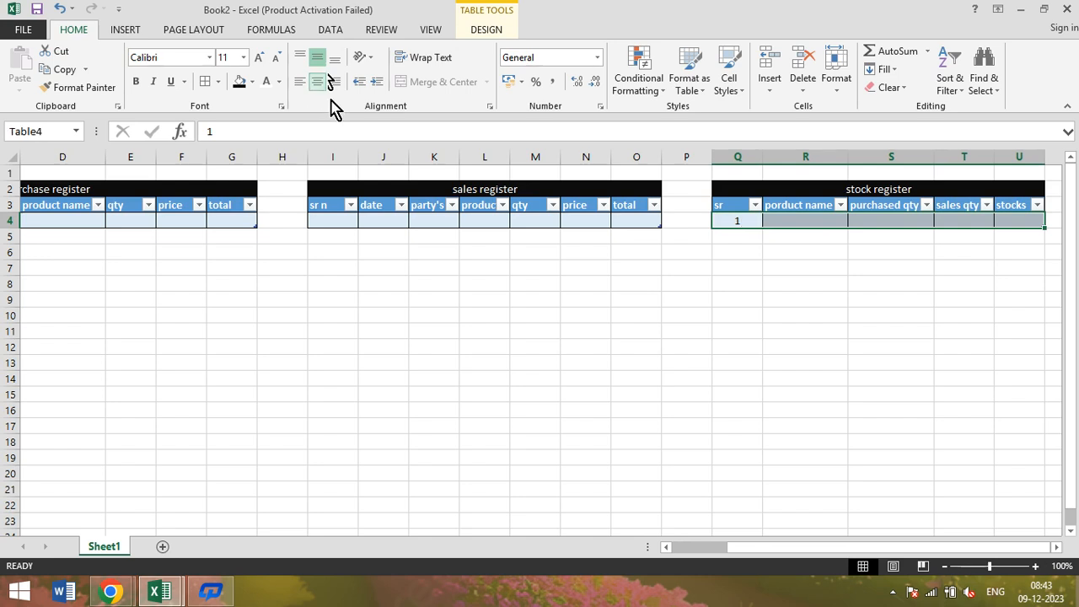
# Enter "mobile" as the product name in cell R4 of the stock register.
pyautogui.click(786, 222)
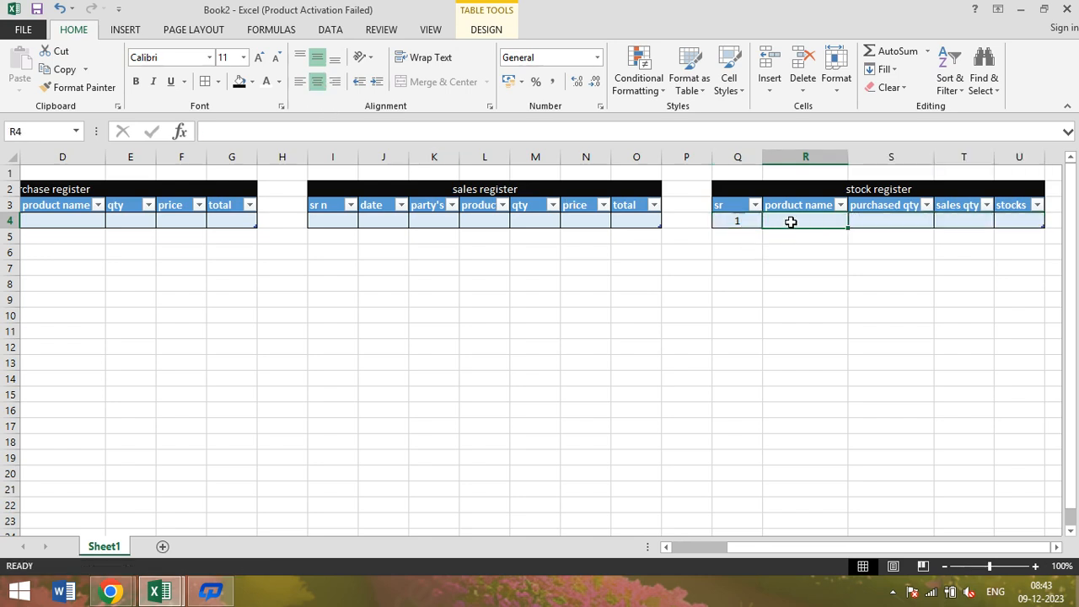
pyautogui.write('mobile')
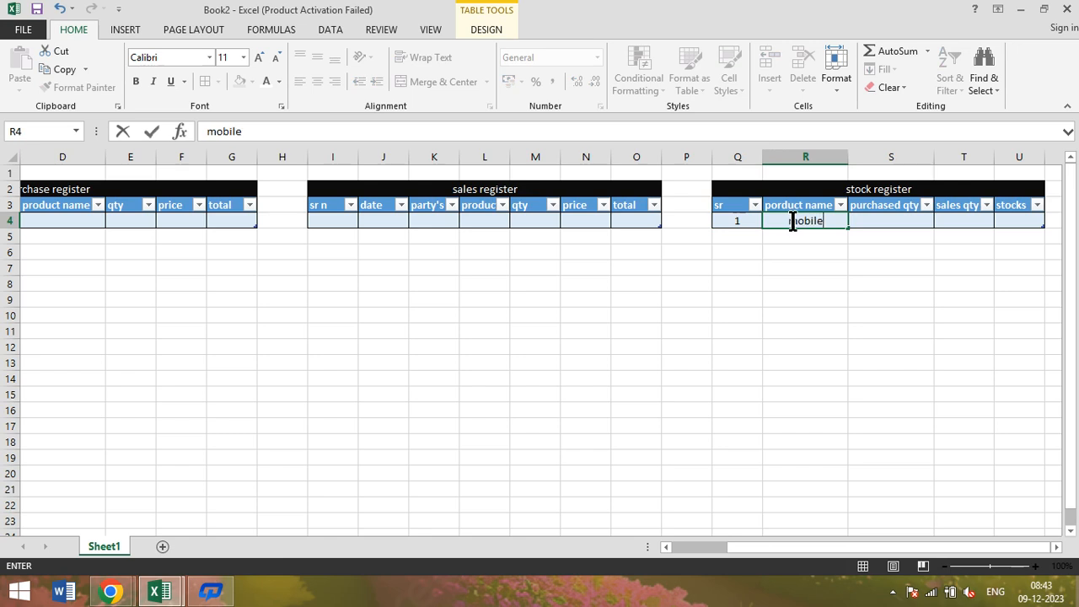
pyautogui.press('Tab')
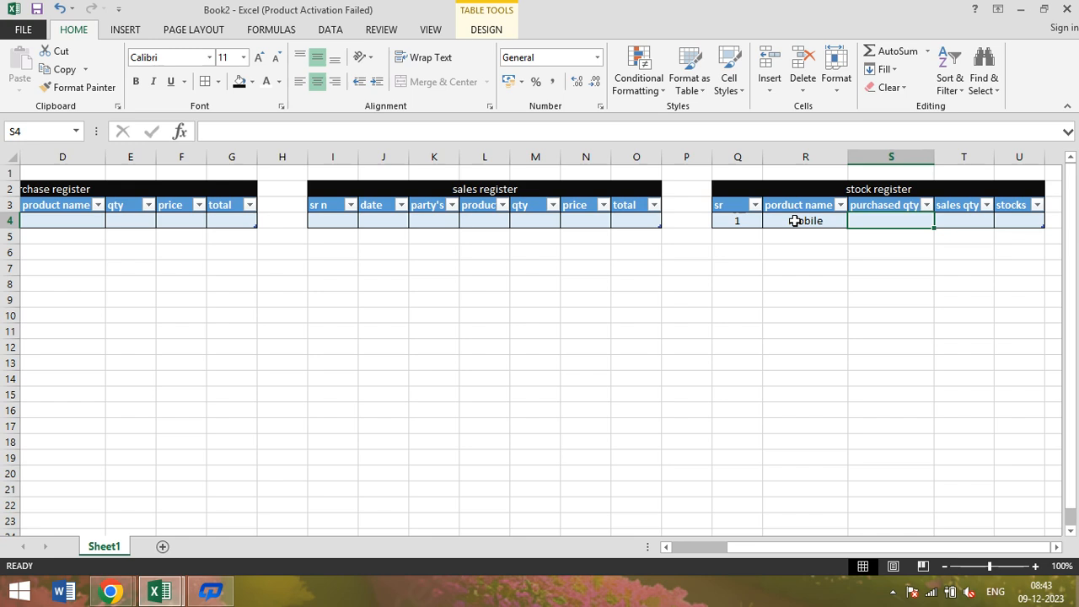
# Enter the formula =[purchased qty]-[sales qty] in cell U4 of the stocks column.
pyautogui.click(1017, 220)
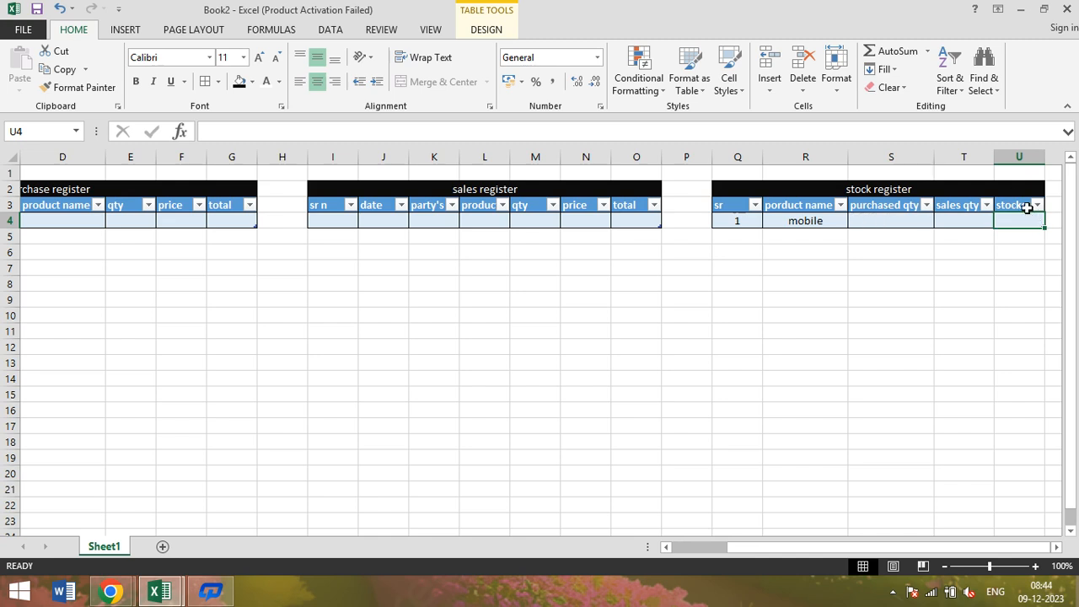
pyautogui.write('=')
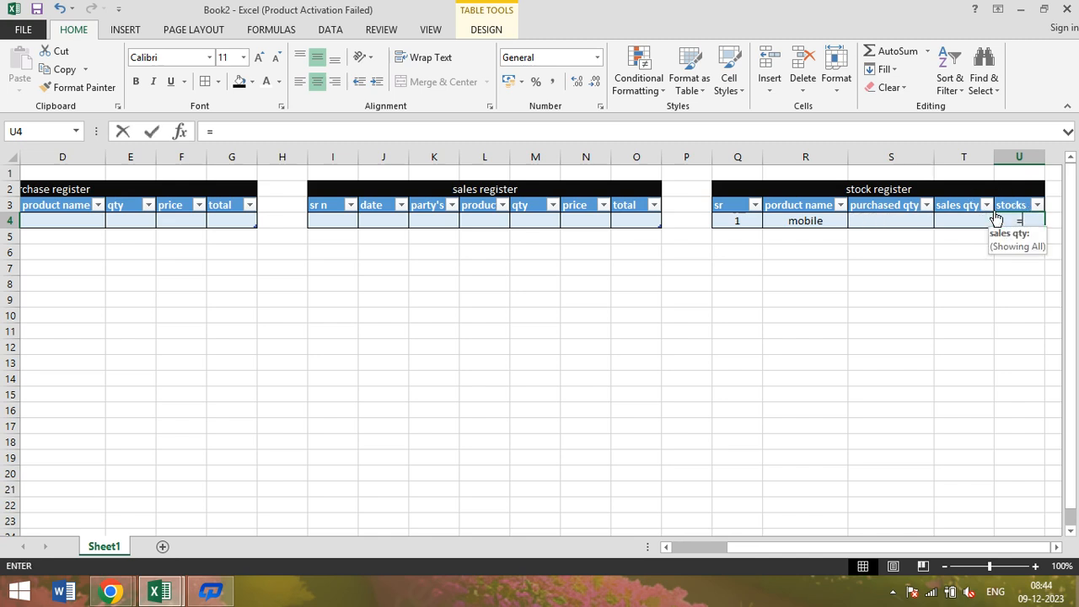
pyautogui.click(914, 221)
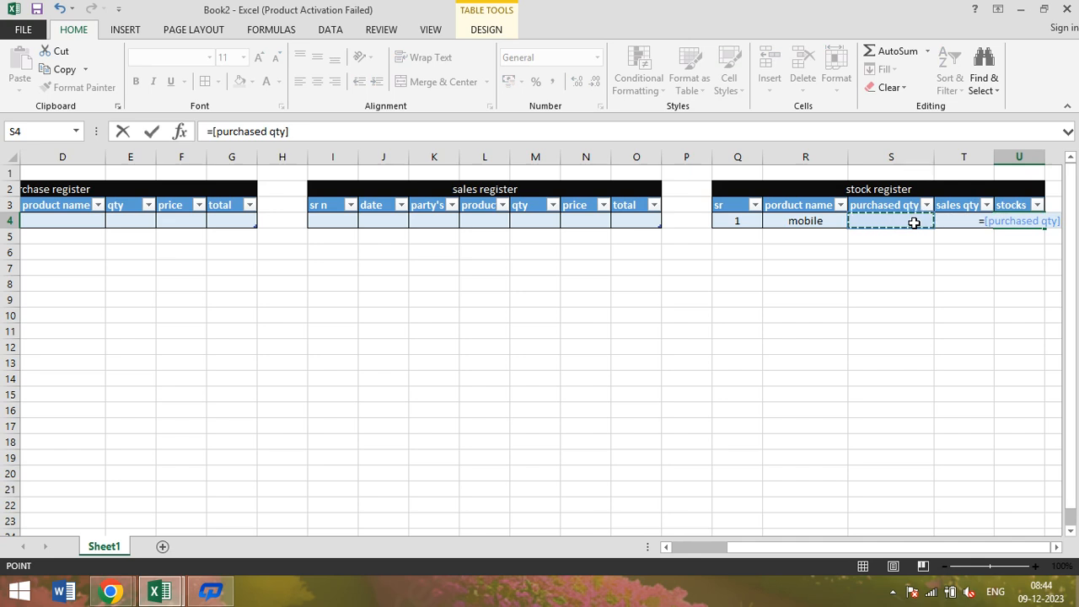
pyautogui.write('-')
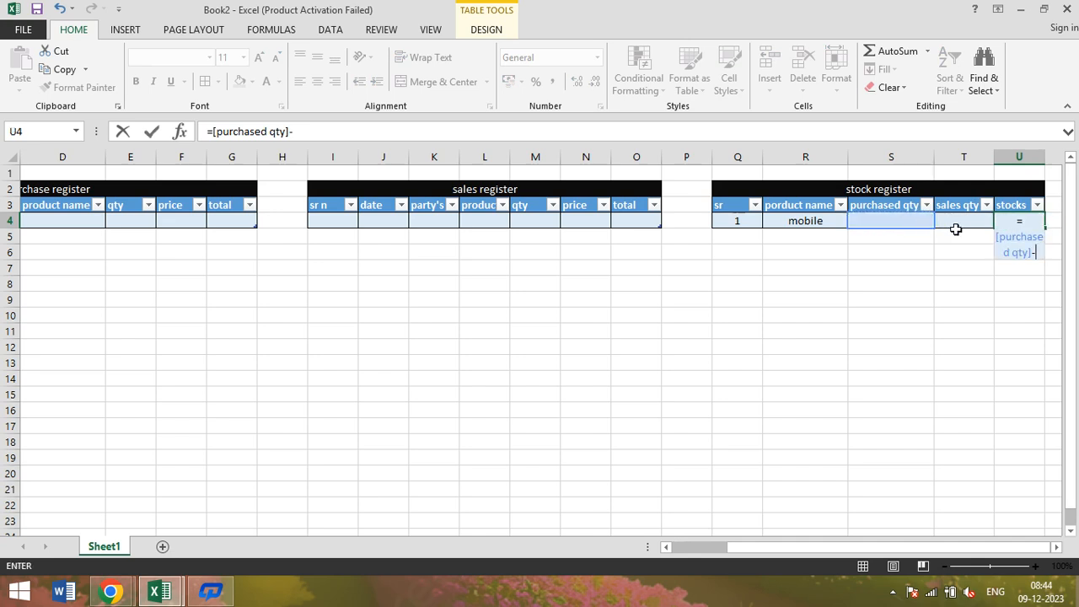
pyautogui.click(956, 218)
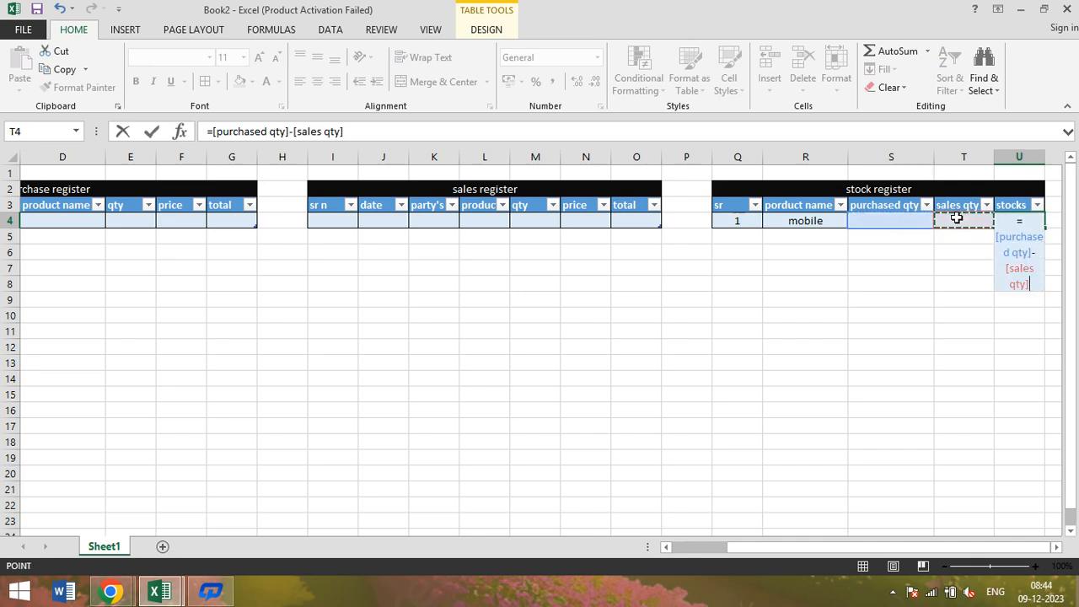
pyautogui.press('Return')
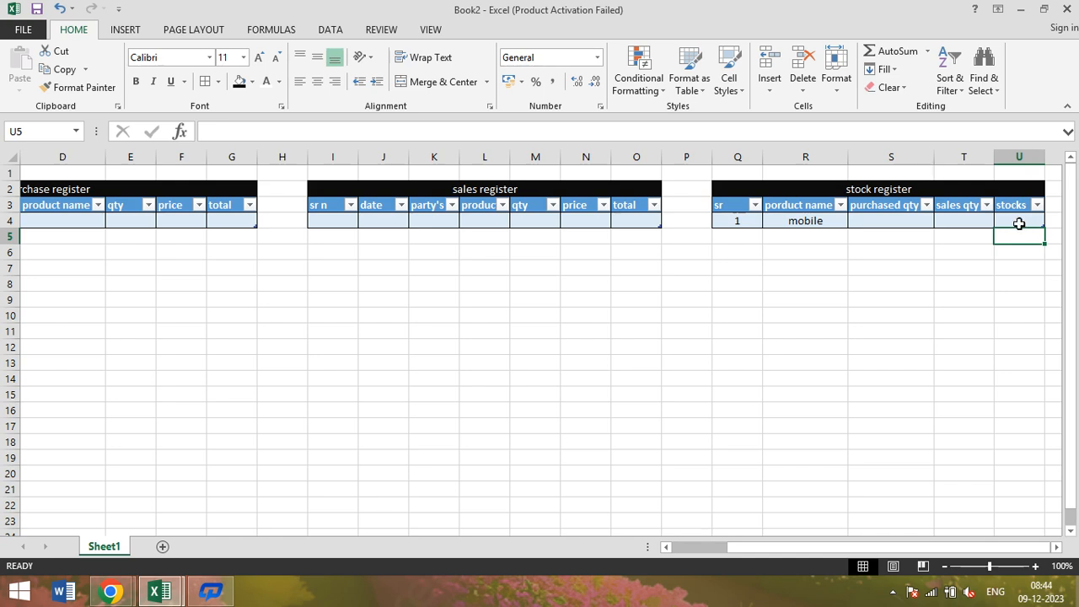
# Add row 5 to the stock register with serial number 2 and product name "computer".
pyautogui.click(749, 237)
pyautogui.write('2')
pyautogui.press('Tab')
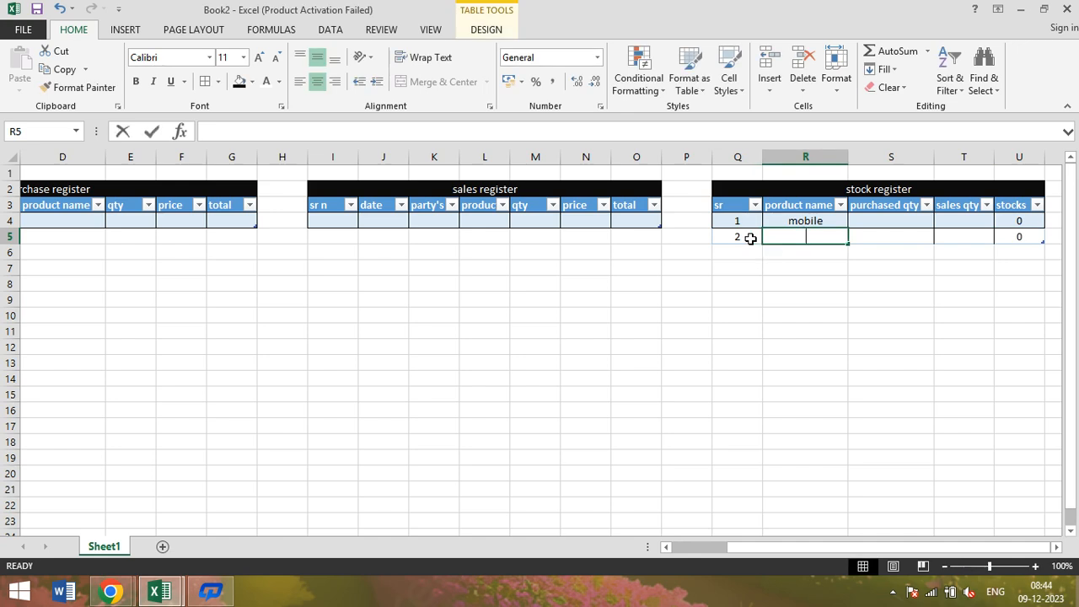
pyautogui.write('computer')
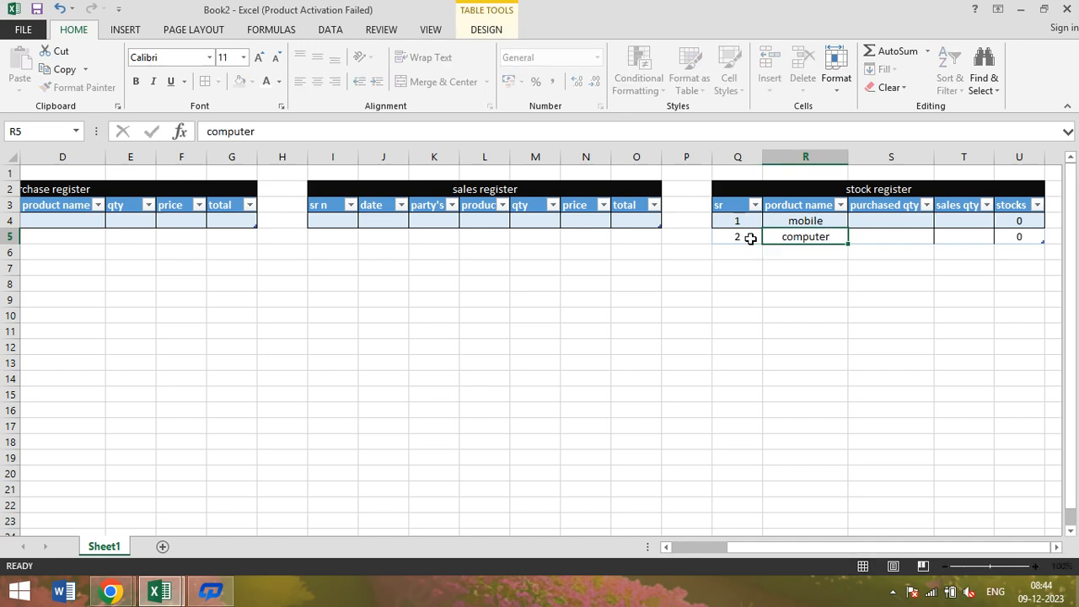
pyautogui.press('Tab')
# Add row 6 to the stock register with serial number 3 and product name "laptop".
pyautogui.press('Tab')
pyautogui.press('Tab')
pyautogui.press('Tab')
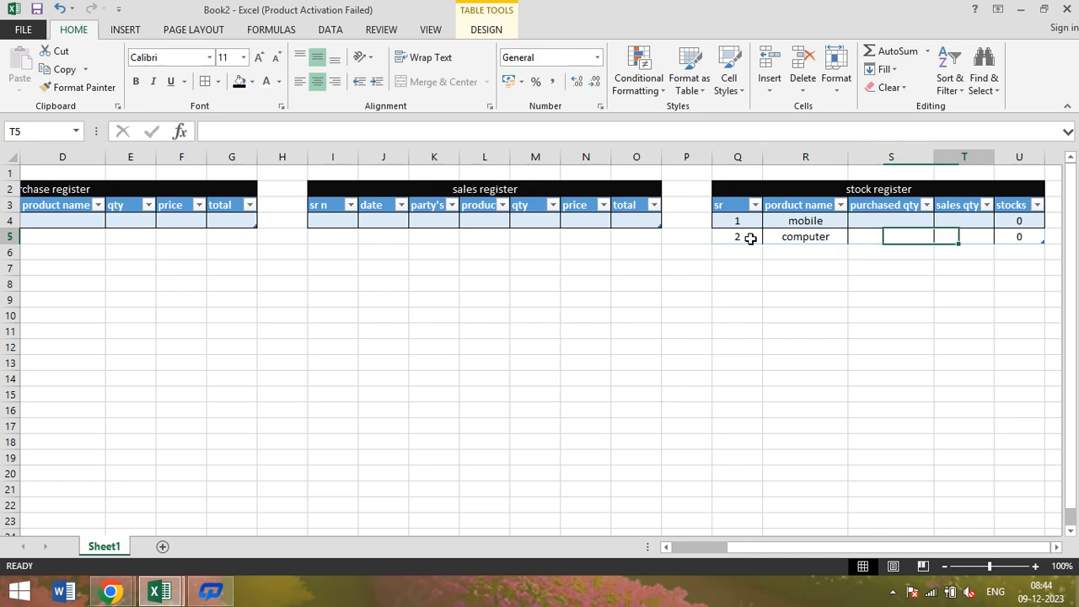
pyautogui.write('3')
pyautogui.press('Tab')
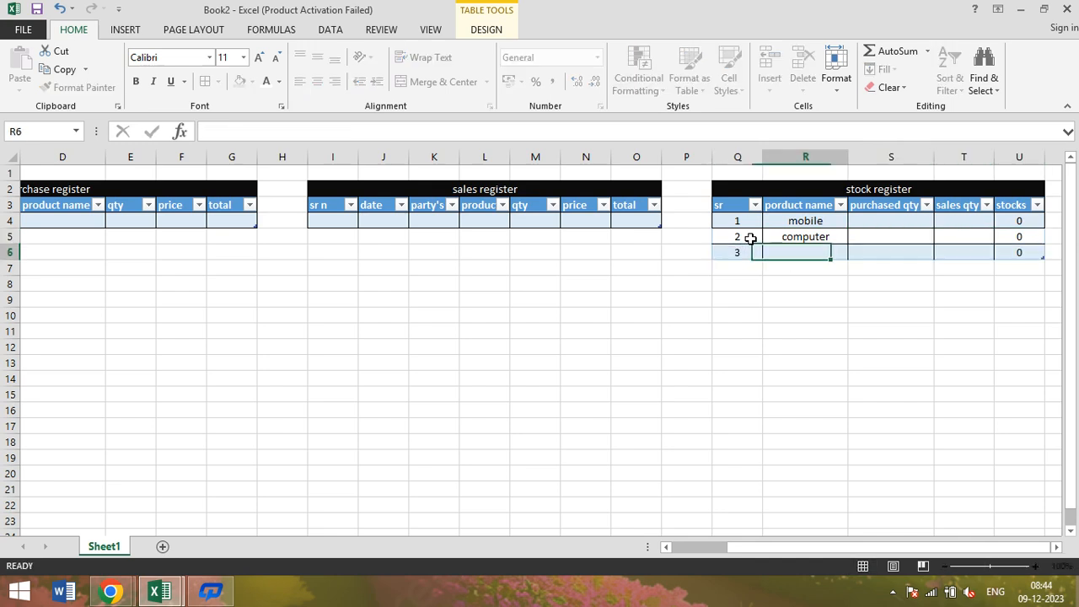
pyautogui.write('laptop')
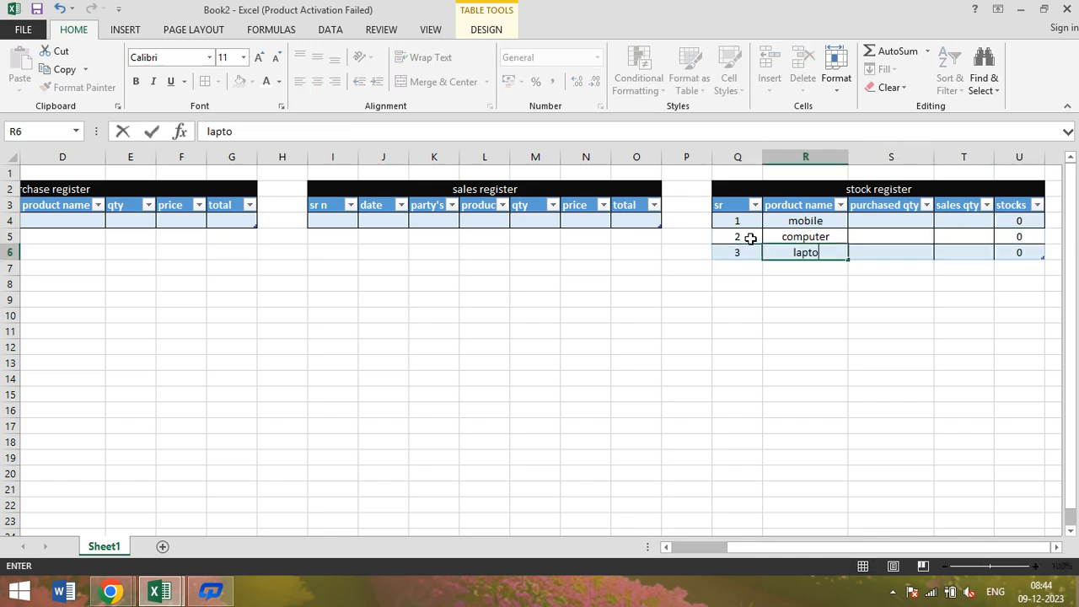
pyautogui.press('Tab')
# Add row 7 to the stock register with serial number 4 and product name "keyboard".
pyautogui.press('Tab')
pyautogui.press('Tab')
pyautogui.press('Tab')
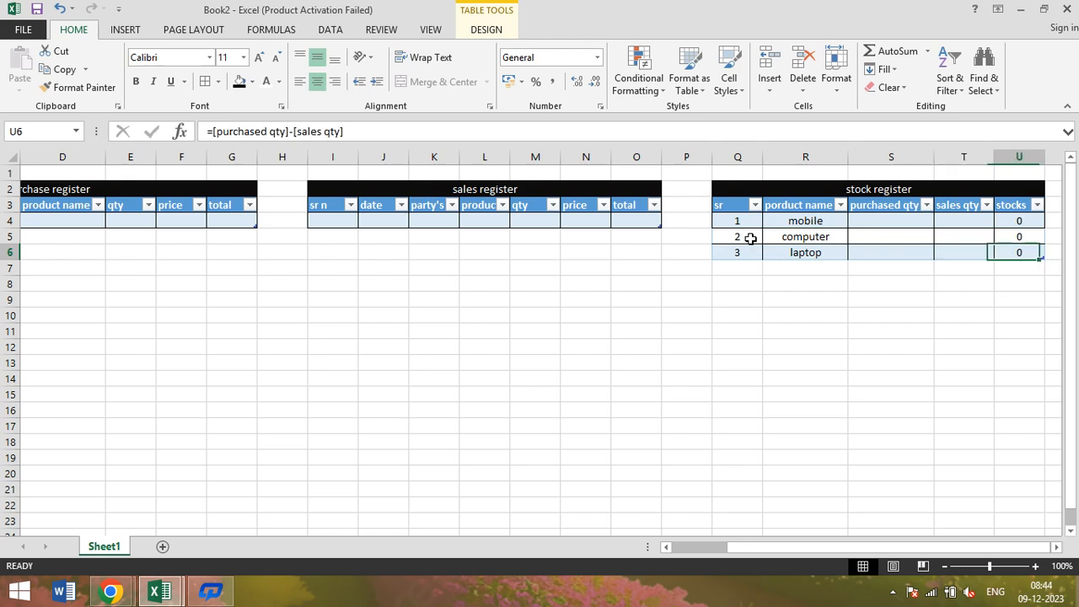
pyautogui.write('4')
pyautogui.press('Tab')
pyautogui.write('ke')
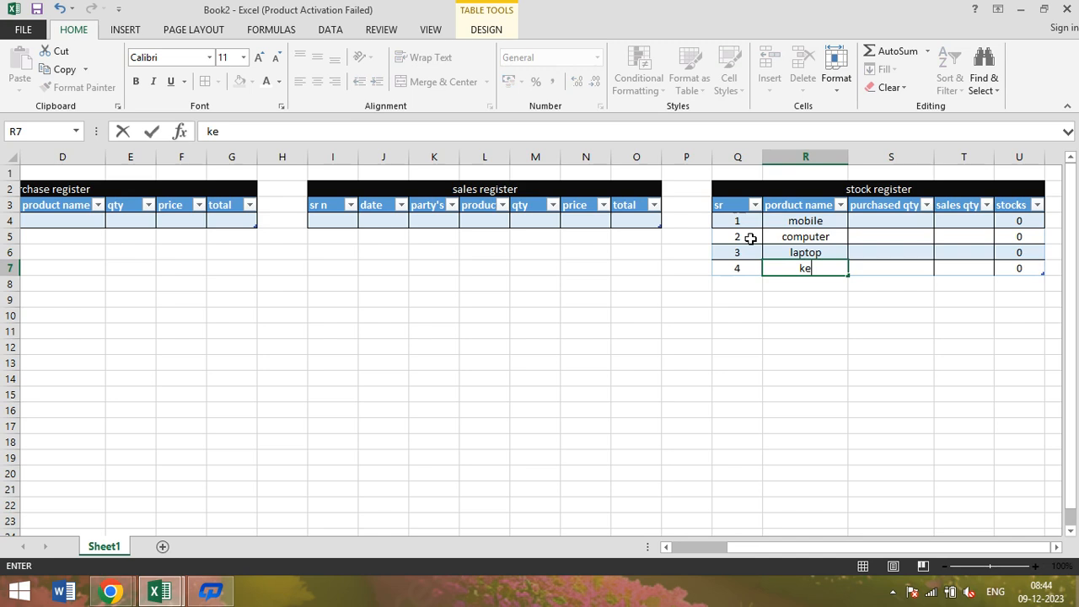
pyautogui.write('yboard')
pyautogui.press('Tab')
# Add row 8 to the stock register with serial number 5 and product name "mouse".
pyautogui.press('Tab')
pyautogui.press('Tab')
pyautogui.press('Tab')
pyautogui.write('5')
pyautogui.press('Tab')
pyautogui.write('mouse')
pyautogui.press('Tab')
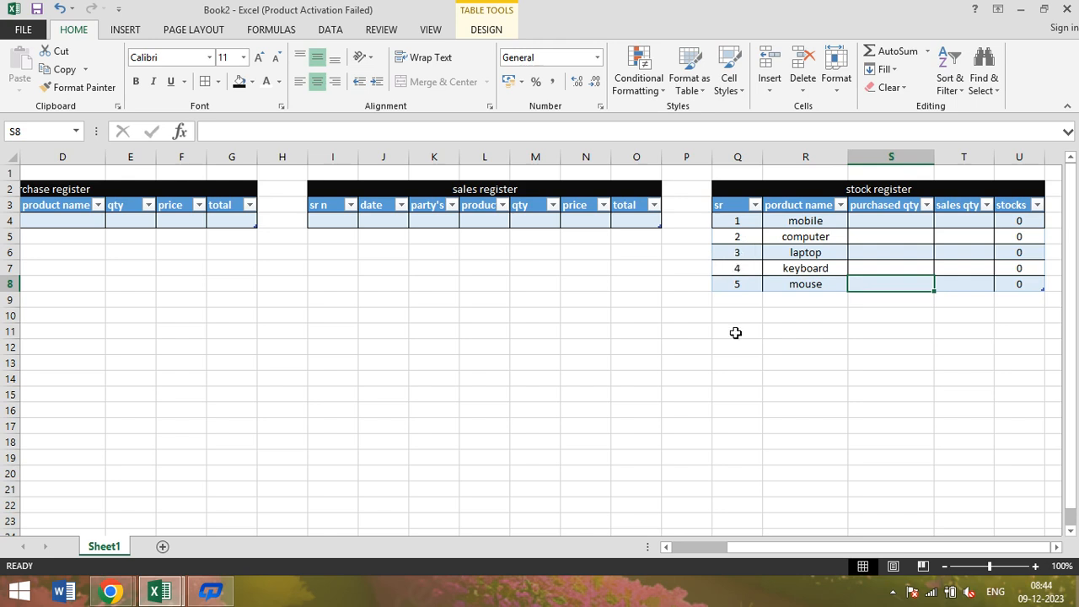
# Enter serial number 1 and the date 1-12-2023 in the first row of the purchase register.
pyautogui.moveTo(786, 220); pyautogui.dragTo(803, 284)
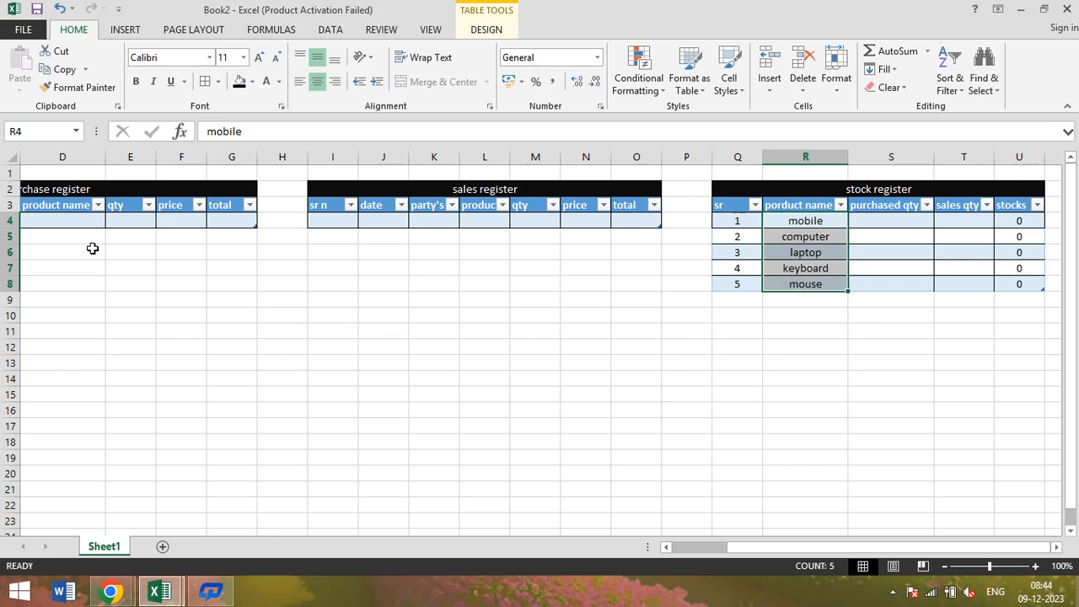
pyautogui.click(67, 220)
pyautogui.press('Left')
pyautogui.press('Left')
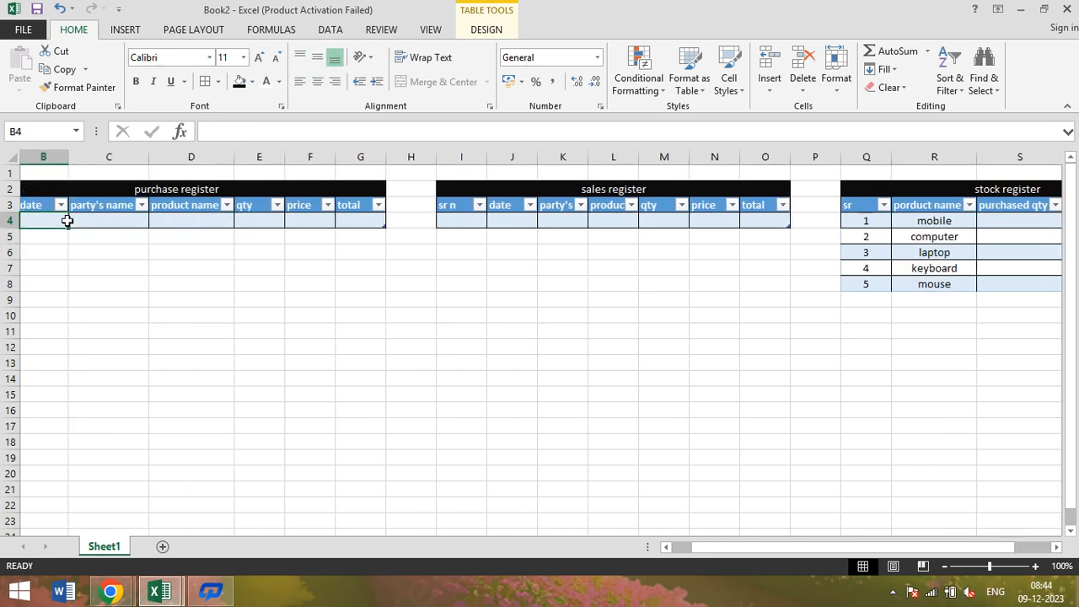
pyautogui.press('Left')
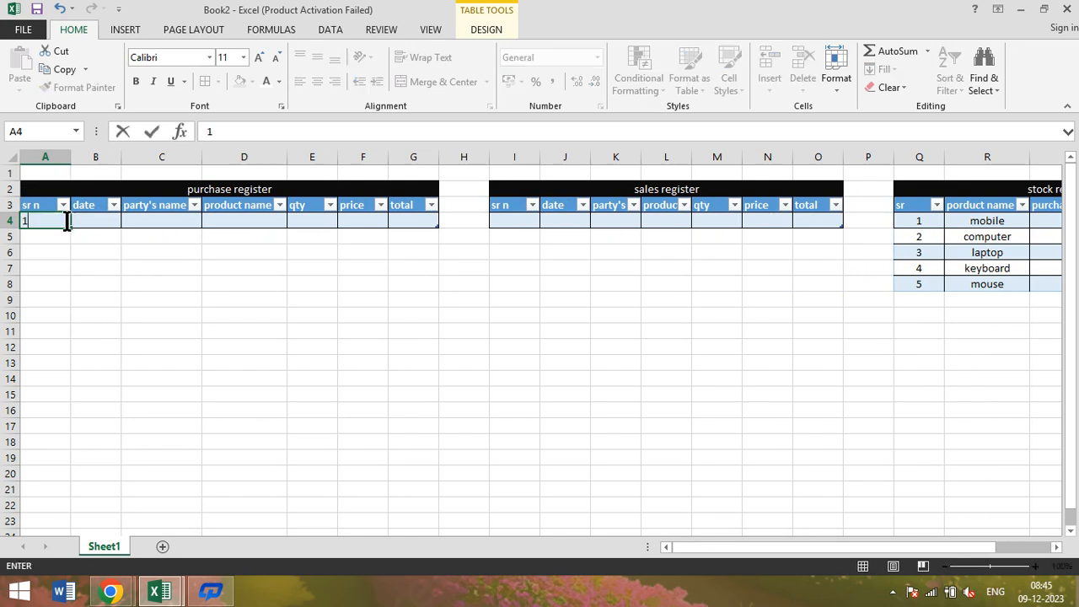
pyautogui.press('Right')
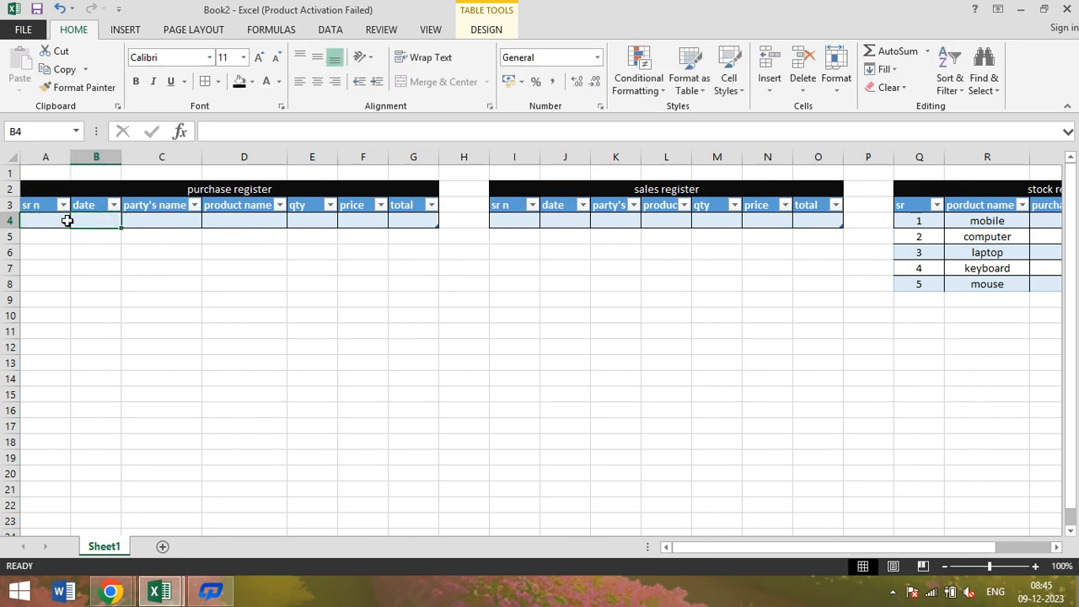
pyautogui.write('1-')
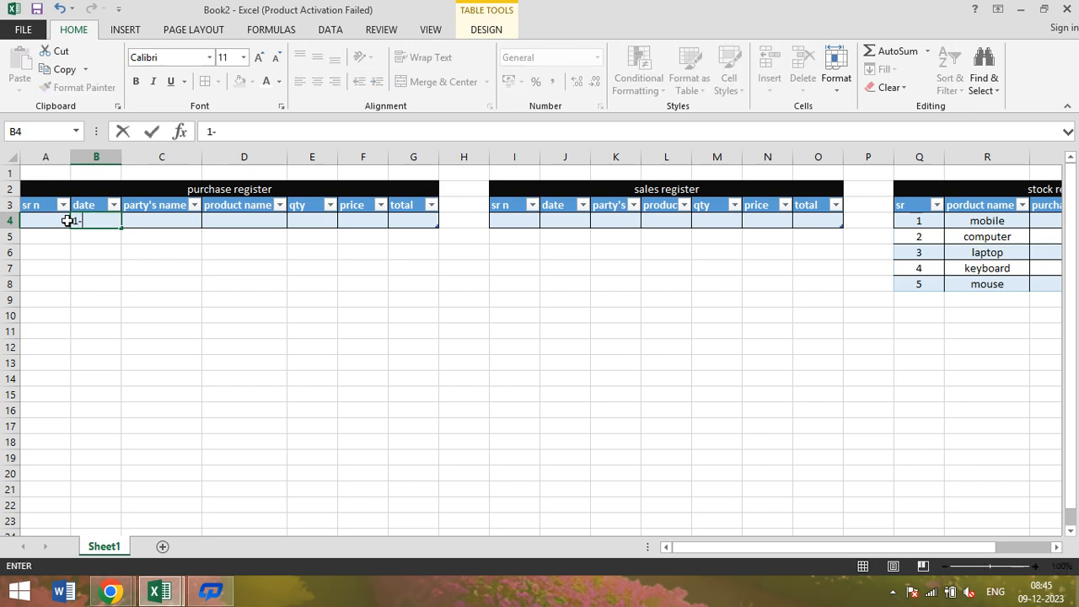
pyautogui.write('12-2023')
pyautogui.press('Right')
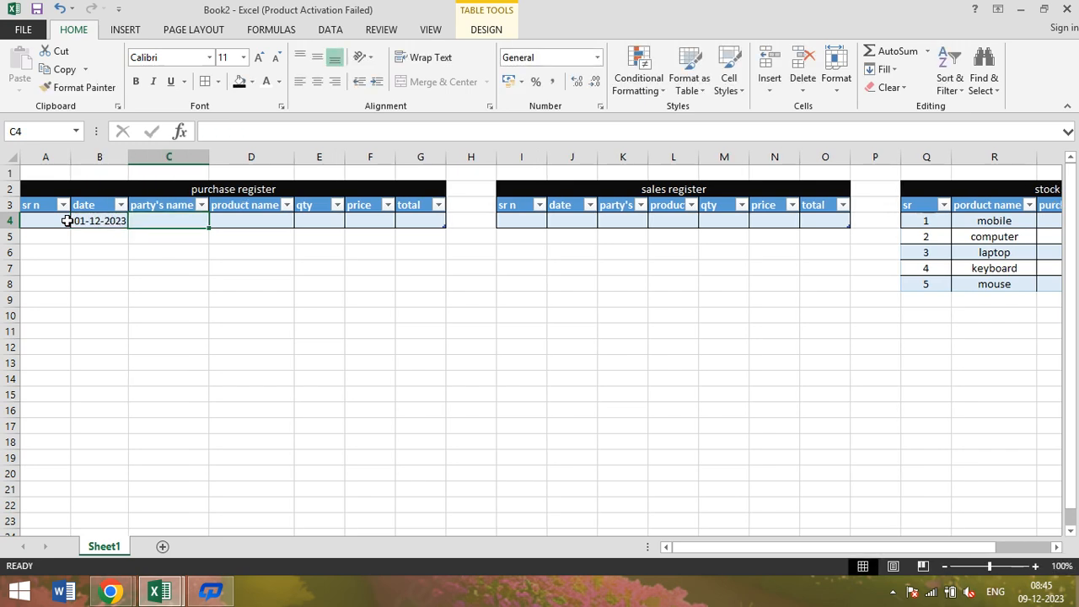
# Fill in the party's name and the product name "mobile" for the first purchase in row 4.
pyautogui.write('rakesh')
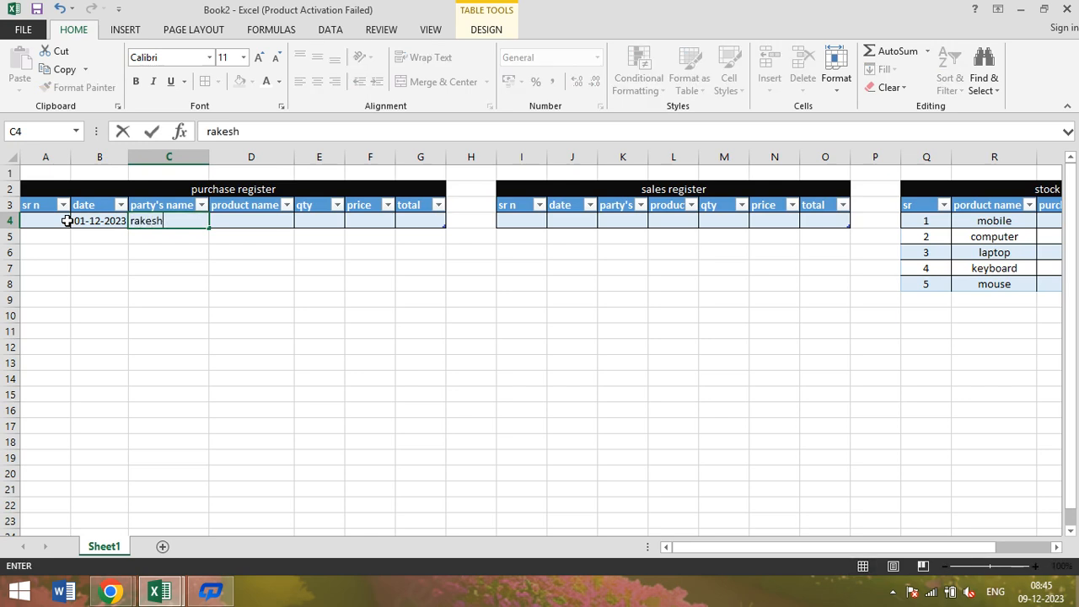
pyautogui.press('Right')
pyautogui.write('mo')
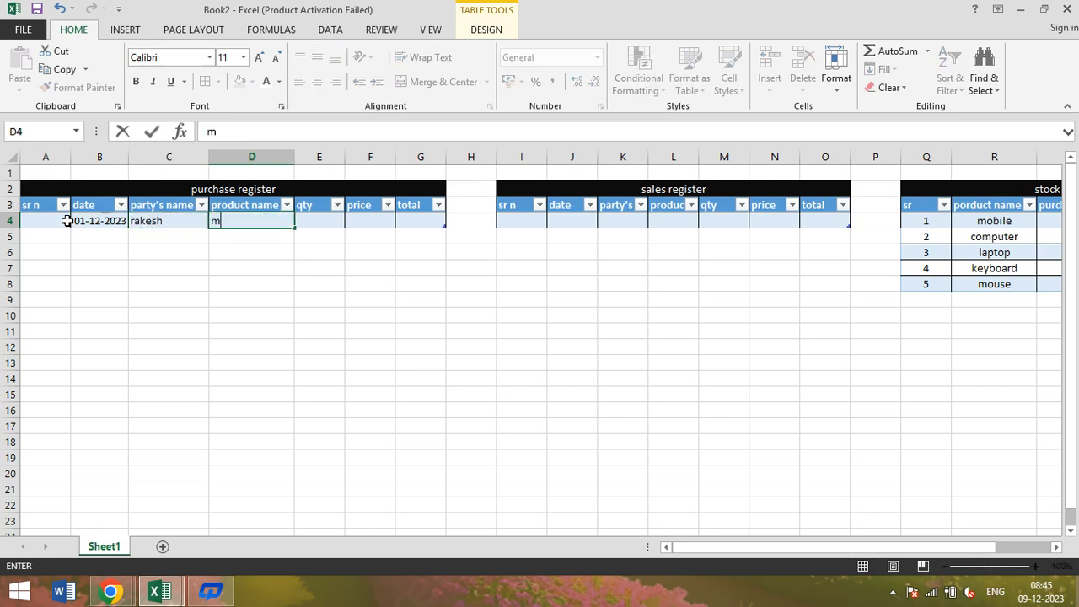
pyautogui.press('BackSpace')
pyautogui.press('BackSpace')
pyautogui.write('mobile')
# Set the first purchase's quantity to 5 and its price to 14500.
pyautogui.press('Right')
pyautogui.write('5')
pyautogui.press('Right')
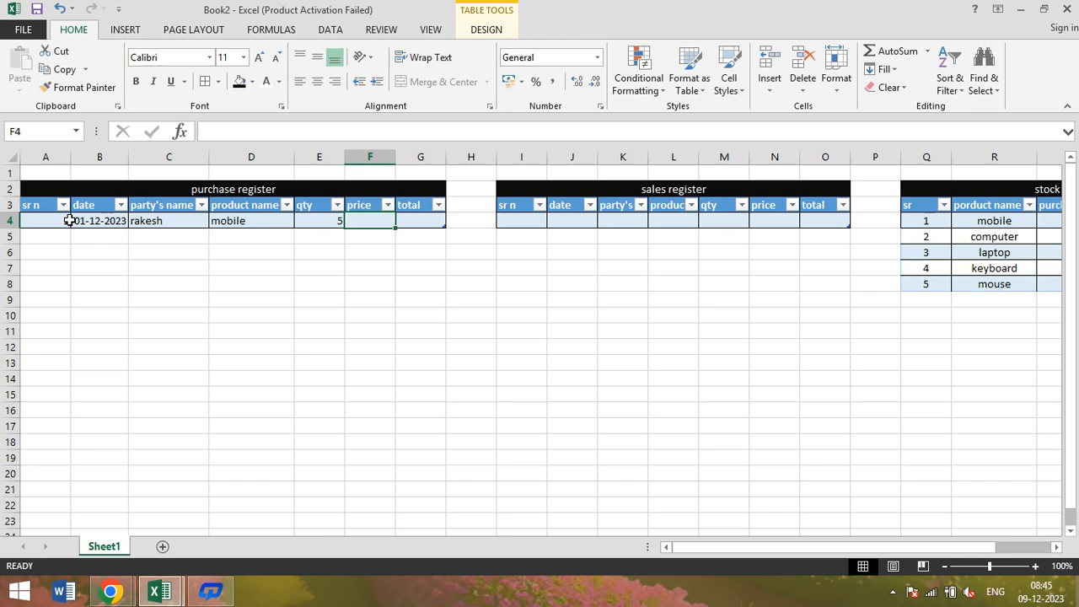
pyautogui.write('14500')
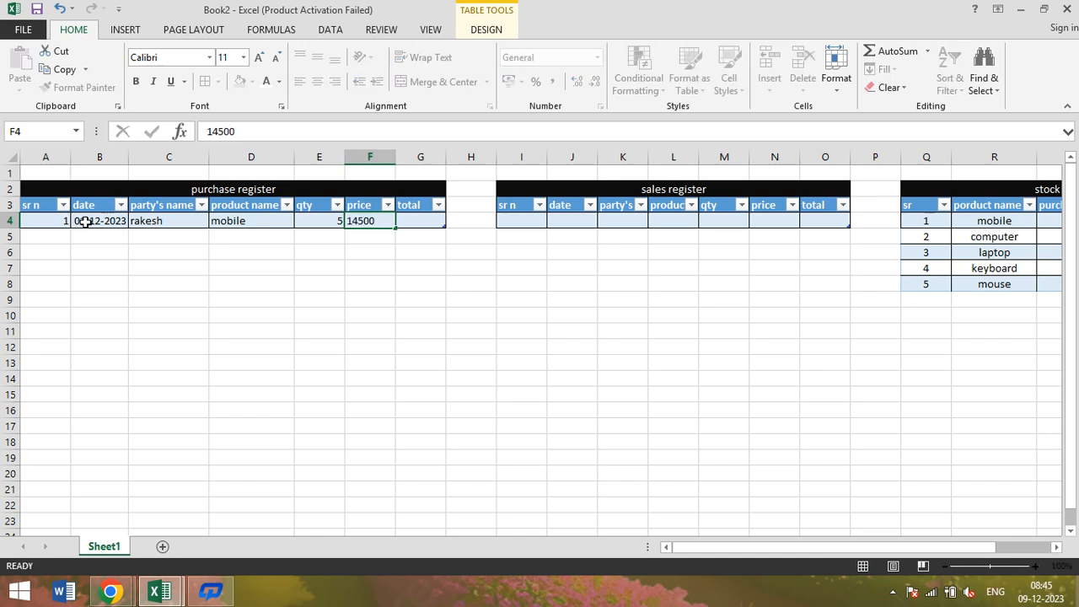
# Calculate the purchase total in G4 with a formula multiplying quantity by price, =[qty]*[price].
pyautogui.press('Right')
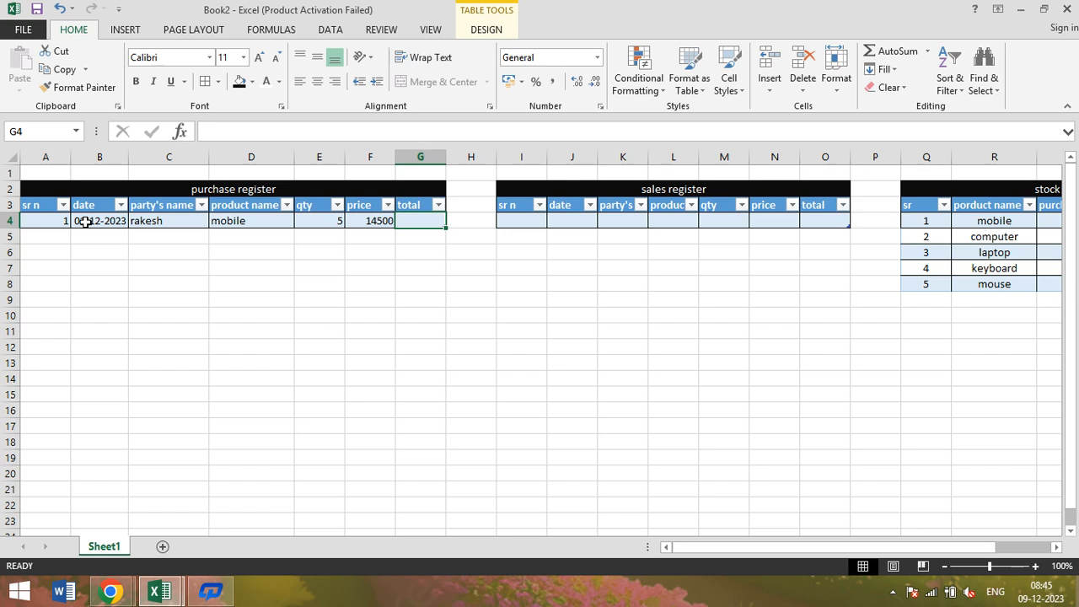
pyautogui.write('=')
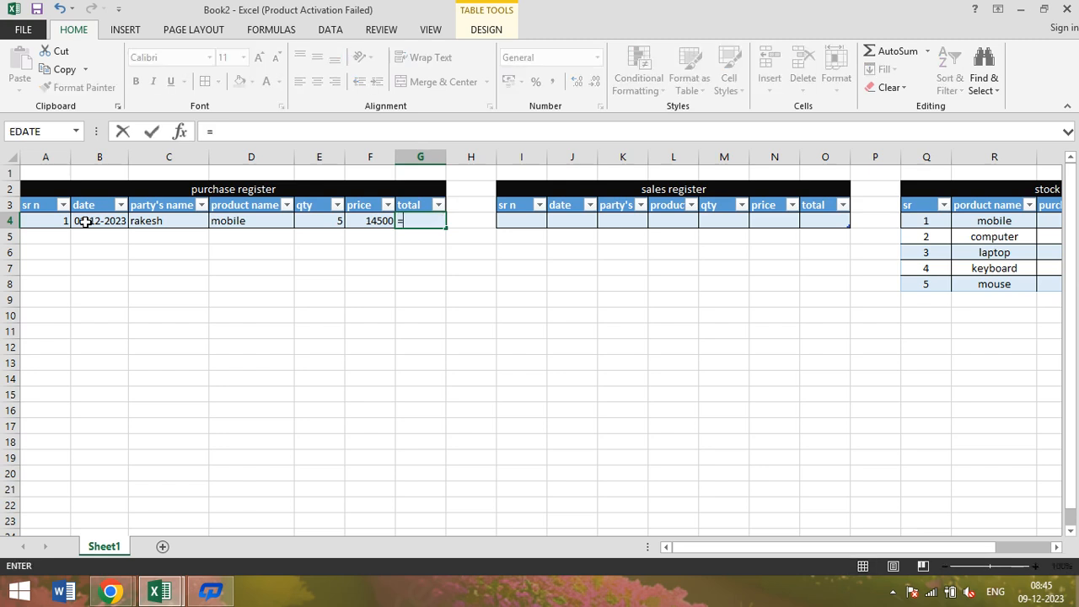
pyautogui.click(331, 219)
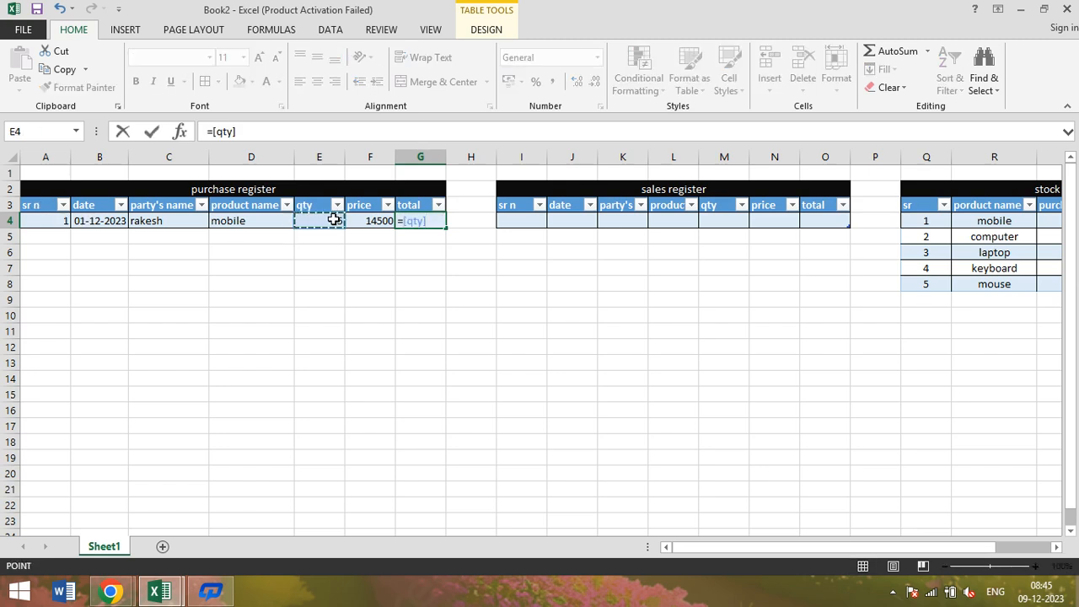
pyautogui.write('*')
pyautogui.click(372, 222)
pyautogui.press('Return')
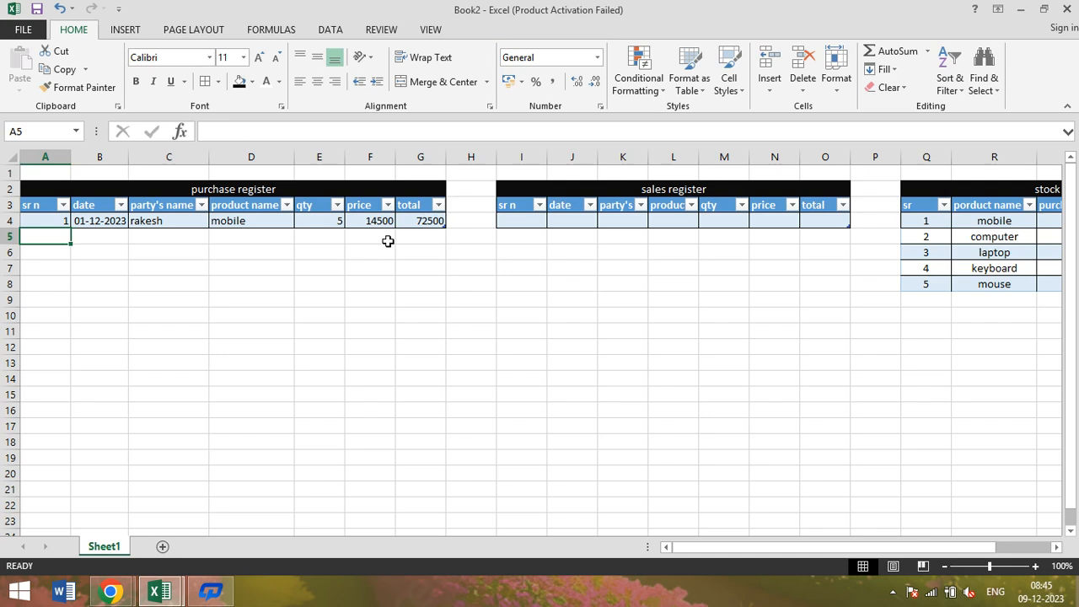
# Add row 5 to the purchase register with serial number 2 and the date copied from the row above.
pyautogui.write('2')
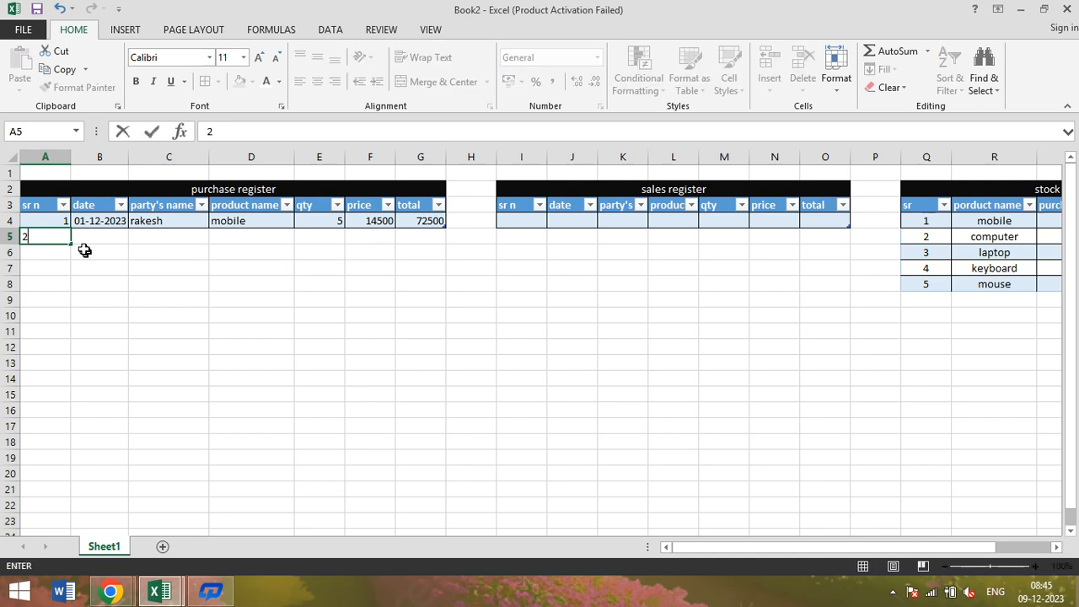
pyautogui.click(81, 244)
pyautogui.hotkey('ctrl', 'd')
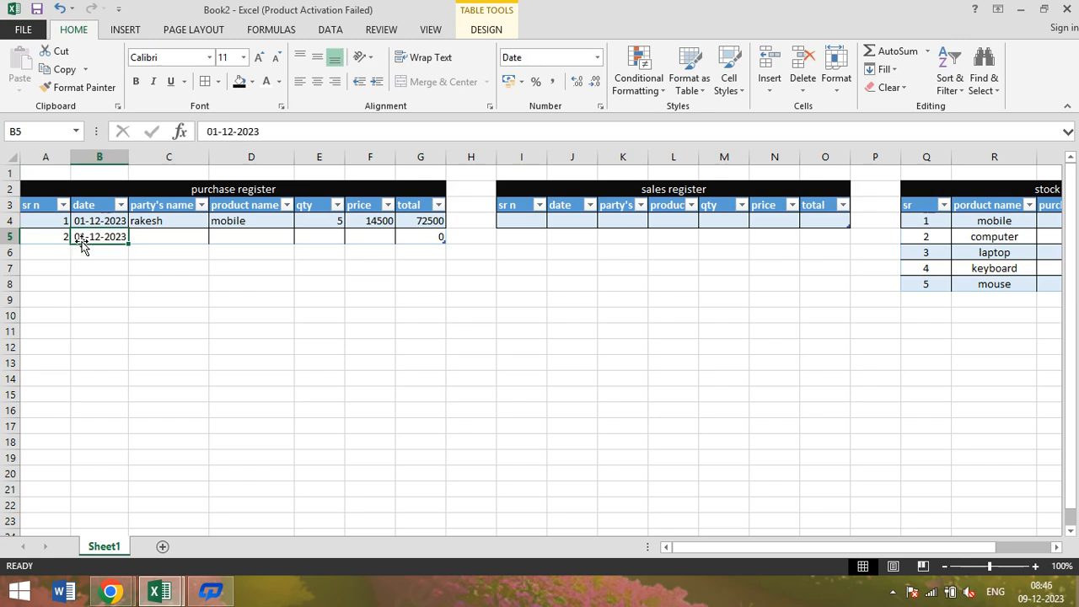
# Fill in the party's name and the product name "computer" for the second purchase in row 5.
pyautogui.click(176, 239)
pyautogui.write('v')
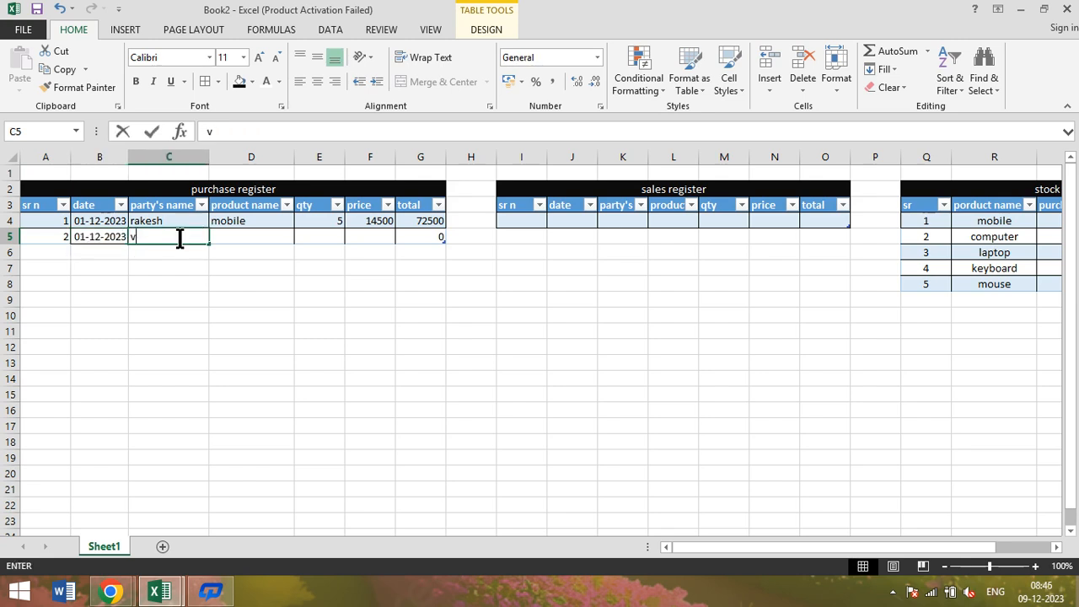
pyautogui.write('ijau')
pyautogui.press('Tab')
pyautogui.click(184, 241)
pyautogui.write('vijay')
pyautogui.press('Tab')
pyautogui.write('computer')
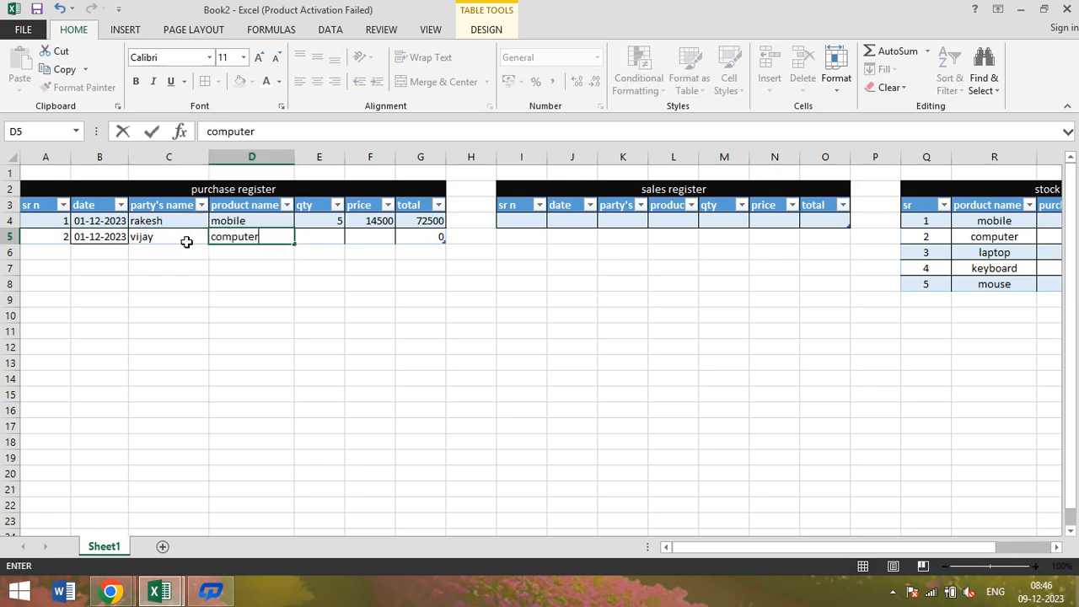
# Set the second purchase's quantity to 7 and its price to 19999.
pyautogui.press('Tab')
pyautogui.write('7')
pyautogui.press('Tab')
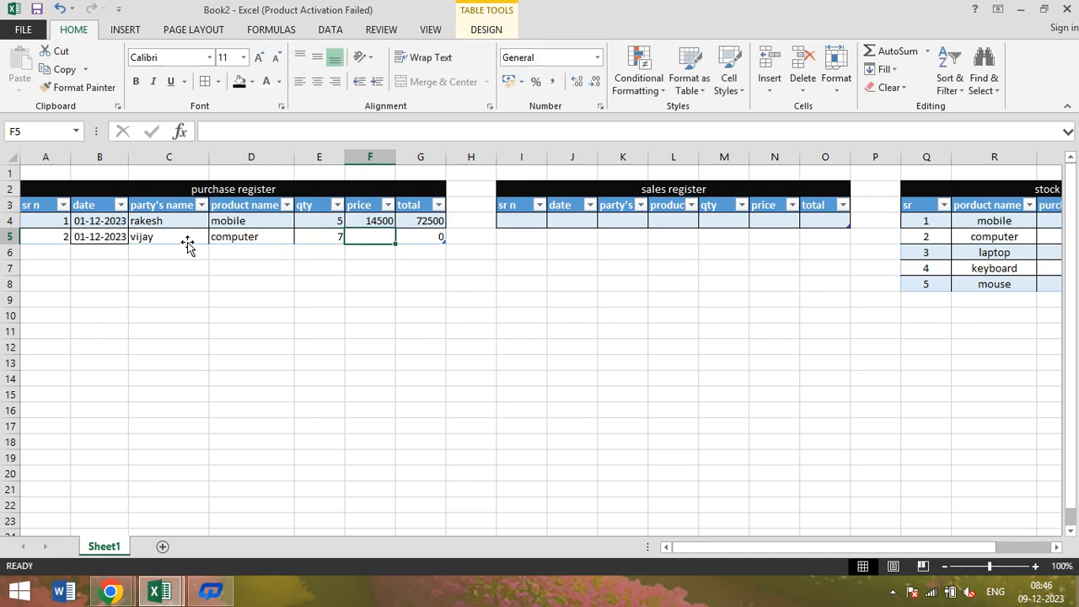
pyautogui.write('19999')
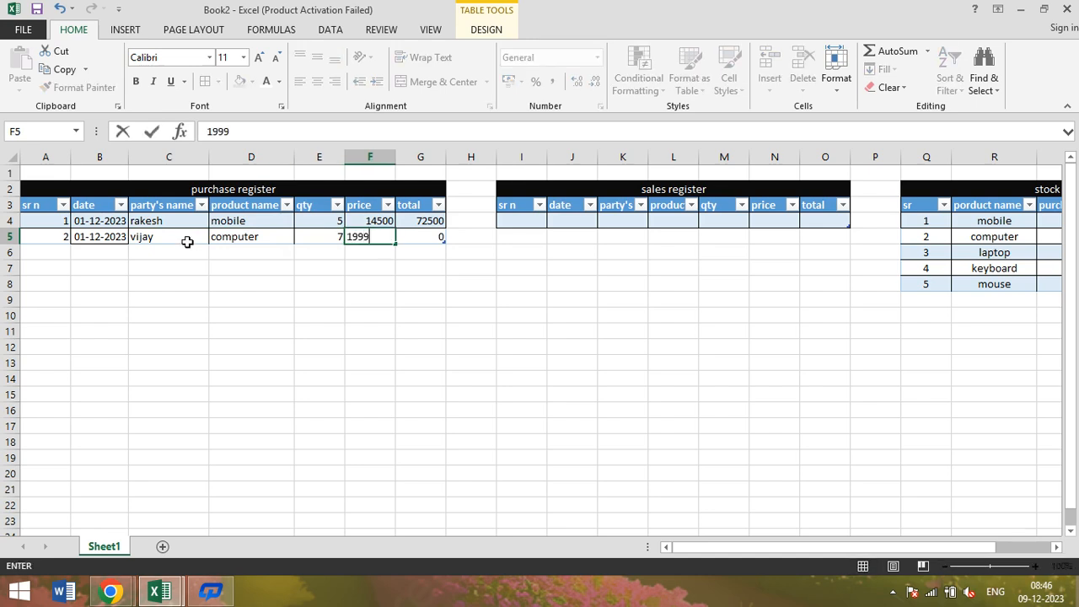
pyautogui.press('Tab')
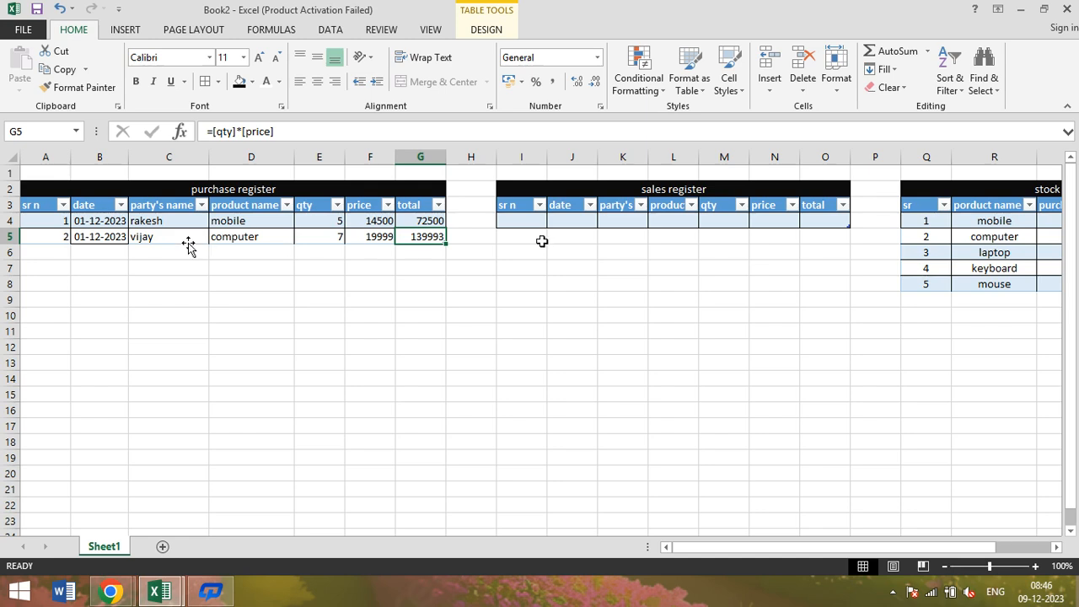
# Enter serial number 1 in the first row of the sales register.
pyautogui.click(509, 220)
pyautogui.write('1')
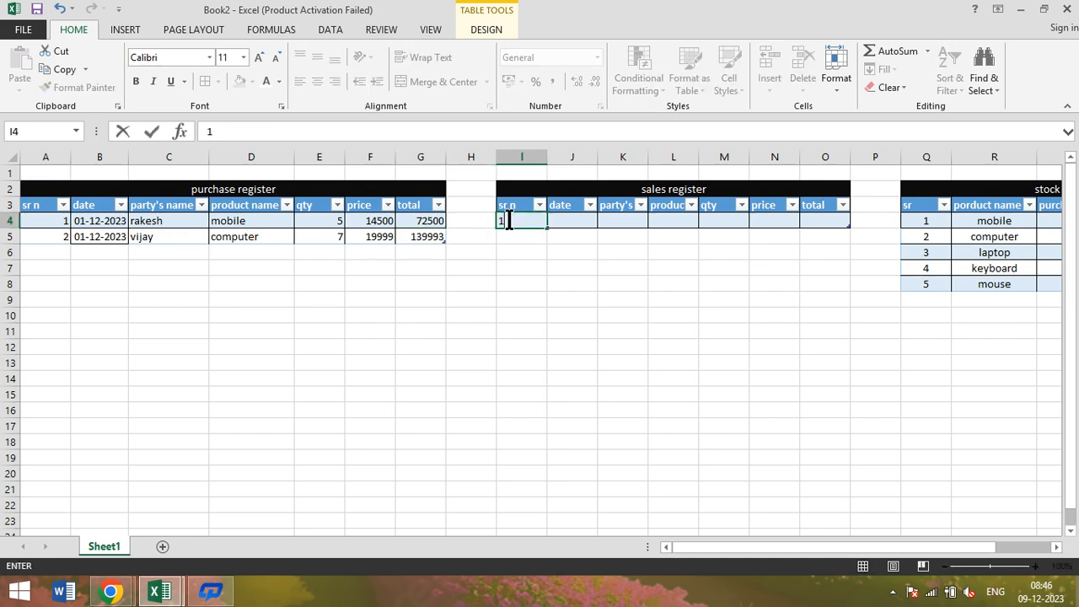
pyautogui.press('Tab')
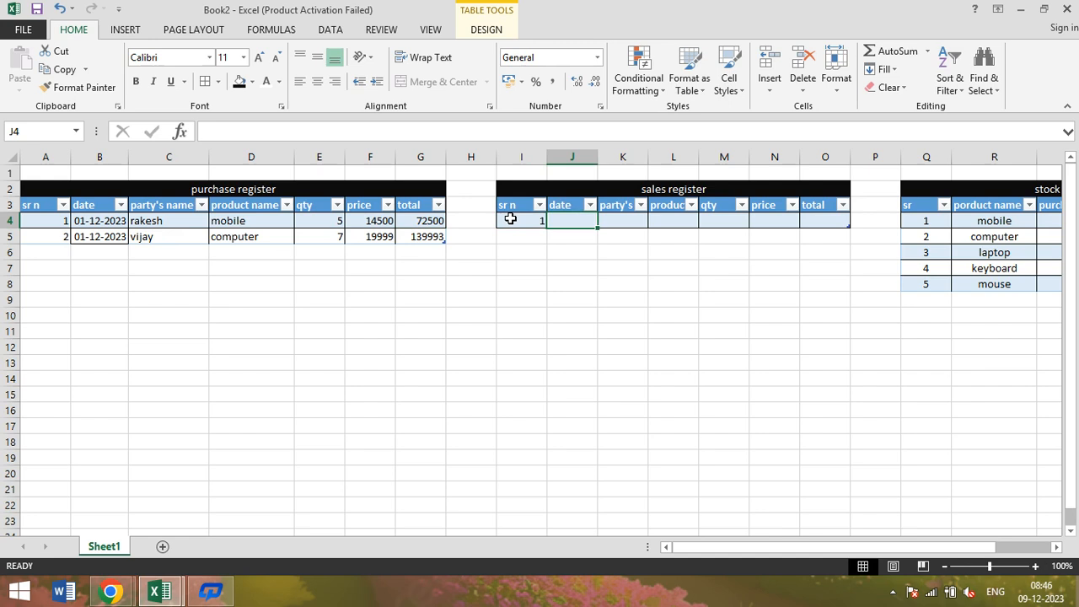
pyautogui.write('amar')
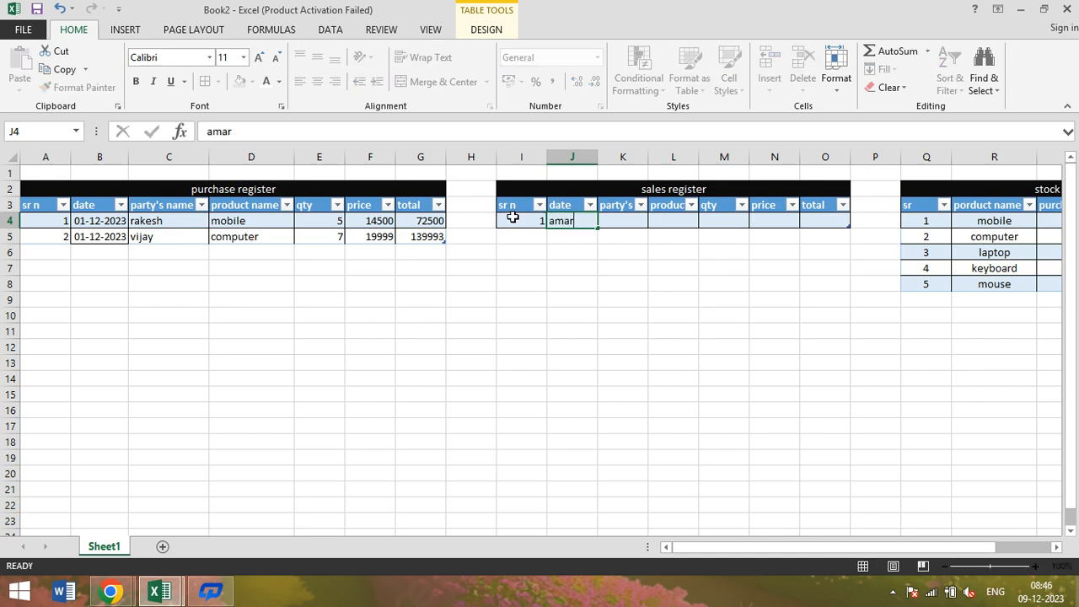
pyautogui.press('Tab')
pyautogui.write('compu')
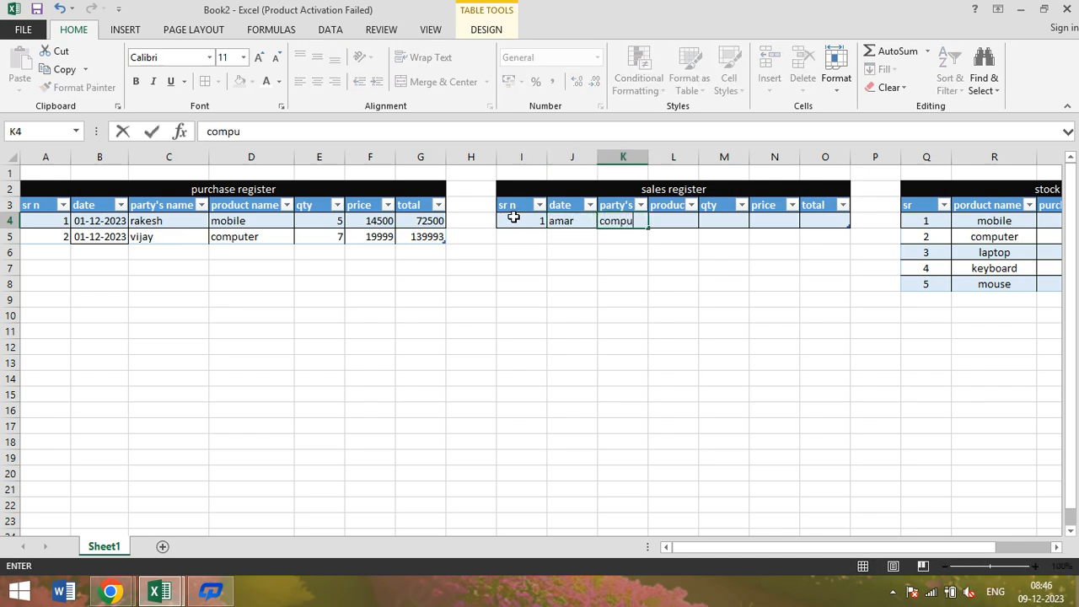
pyautogui.write('ter')
pyautogui.press('Left')
# Enter the date 2-1-23 and the party's name for the first sale in row 4.
pyautogui.write('2-1-23')
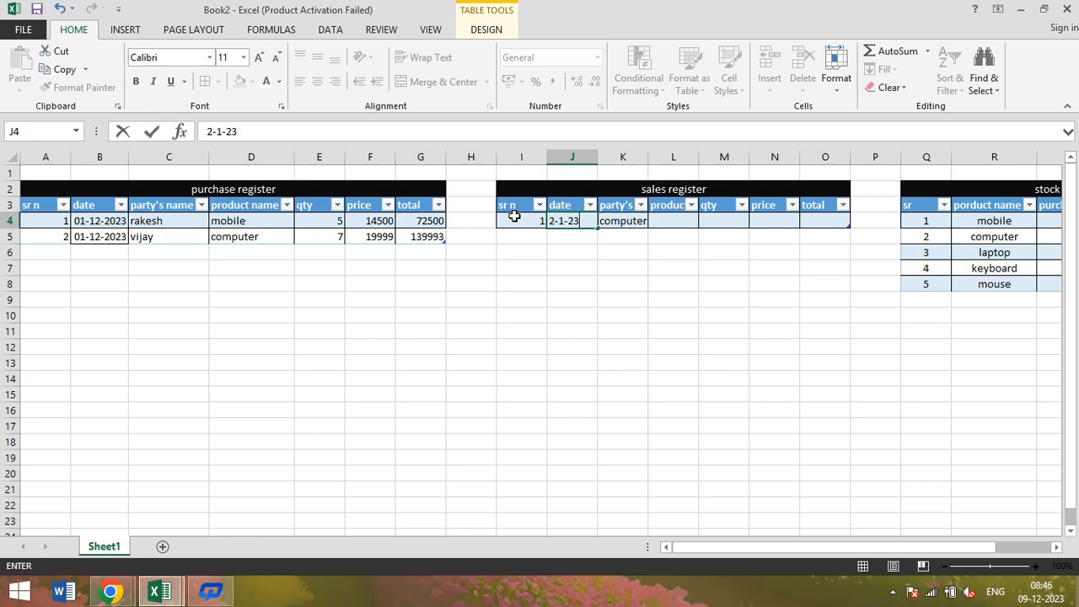
pyautogui.press('Right')
pyautogui.write('amar')
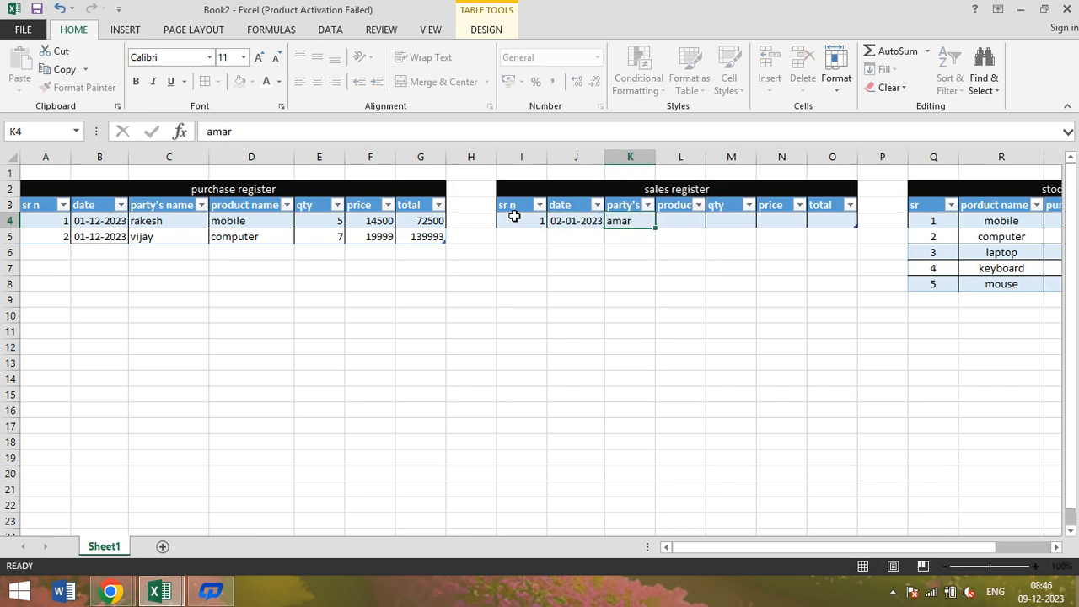
pyautogui.press('Right')
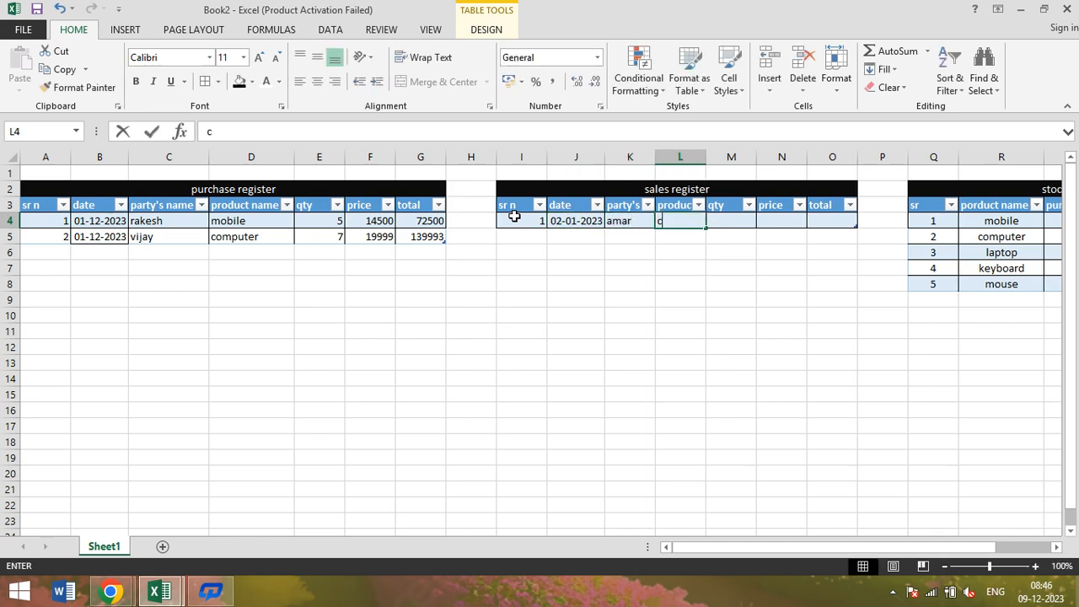
# Complete the first sale with product "computer", quantity 1 and price 25200.
pyautogui.write('computer')
pyautogui.press('Right')
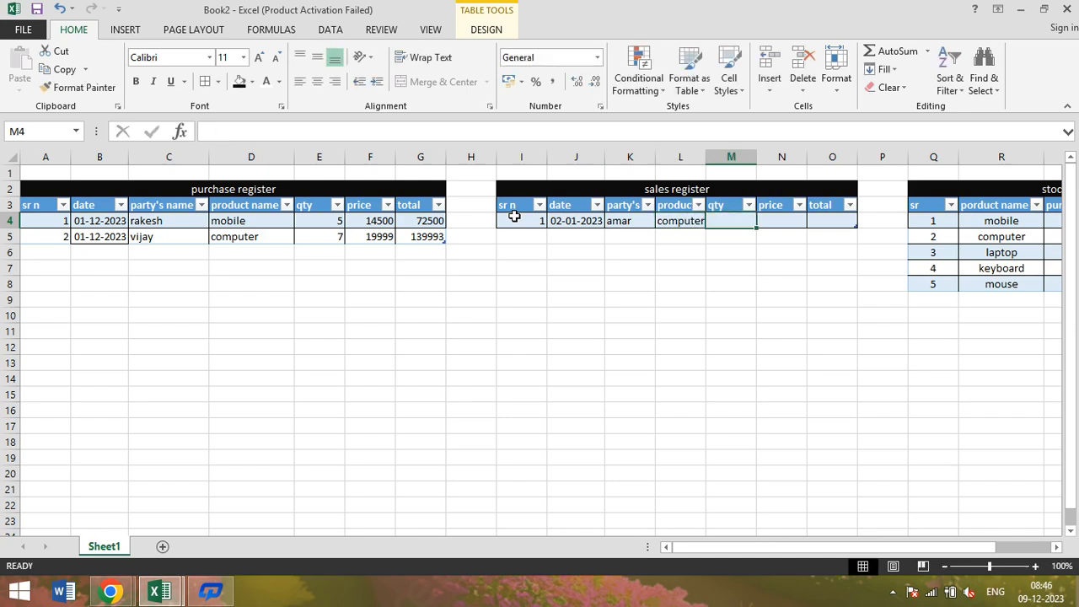
pyautogui.write('1')
pyautogui.press('Right')
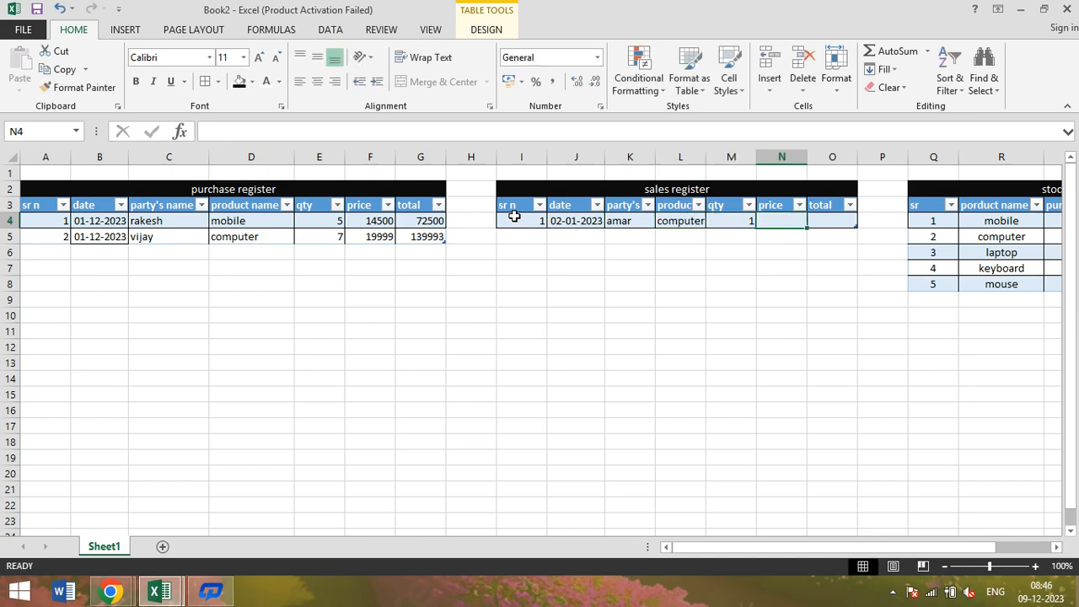
pyautogui.write('25200')
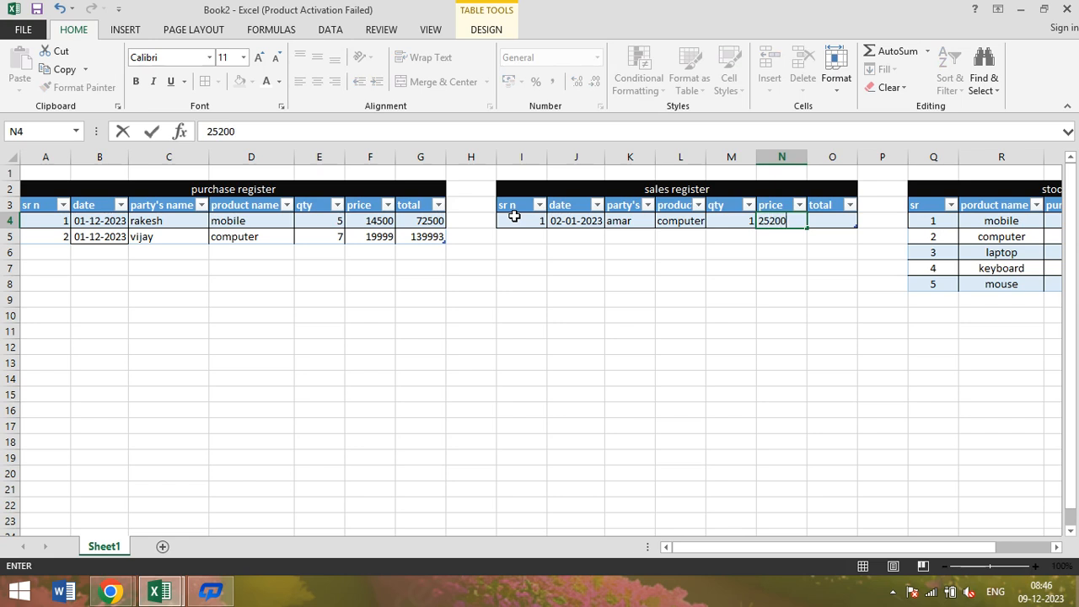
pyautogui.press('Right')
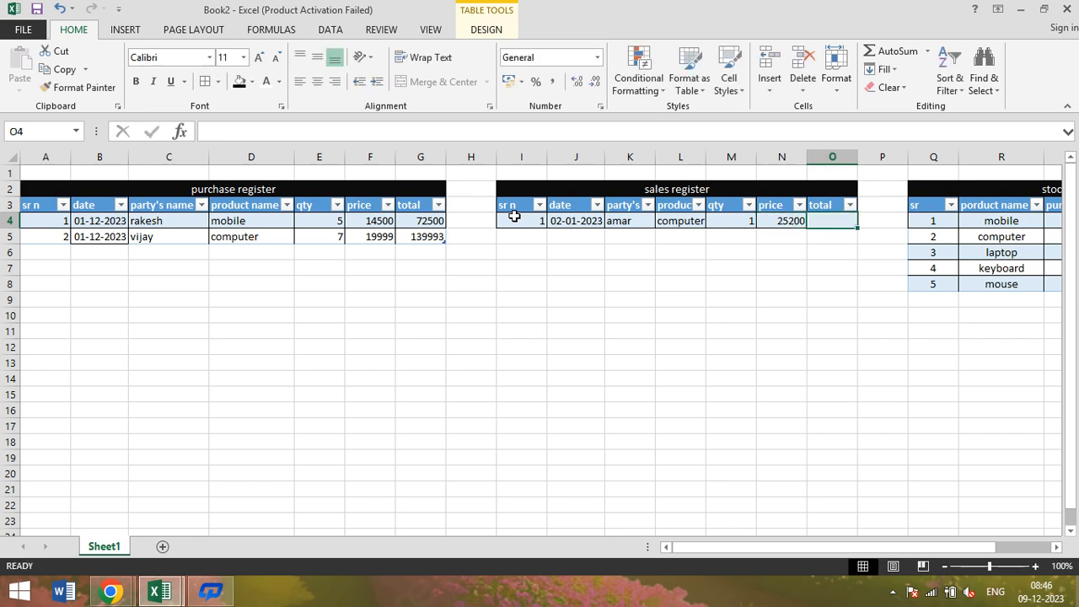
# Try to calculate the first sale's total in O4 with the formula =[party''s name]*[product name].
pyautogui.write('=')
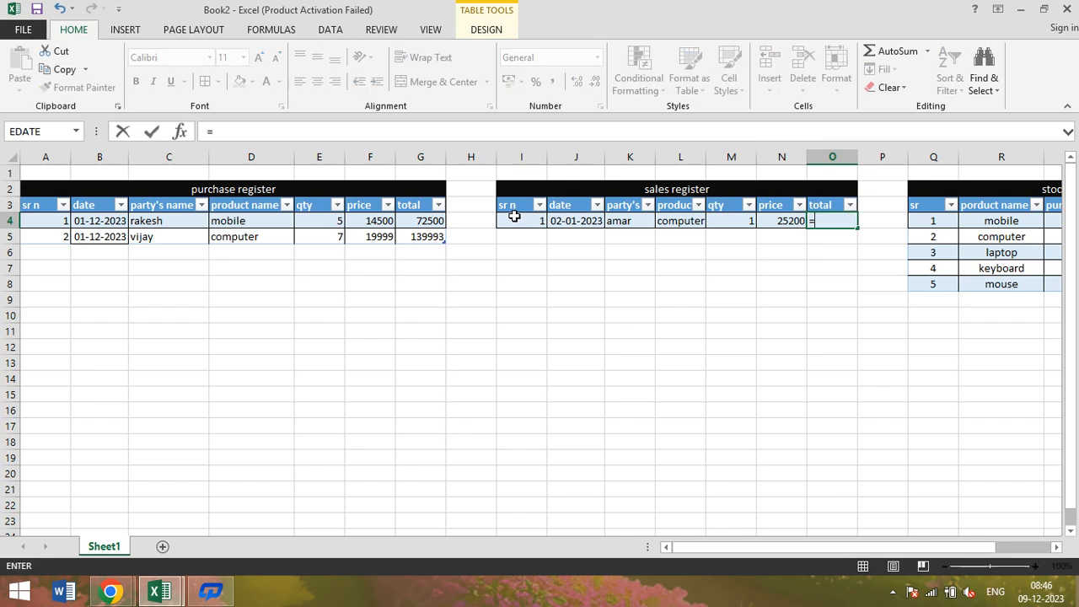
pyautogui.click(619, 221)
pyautogui.write('*')
pyautogui.click(689, 220)
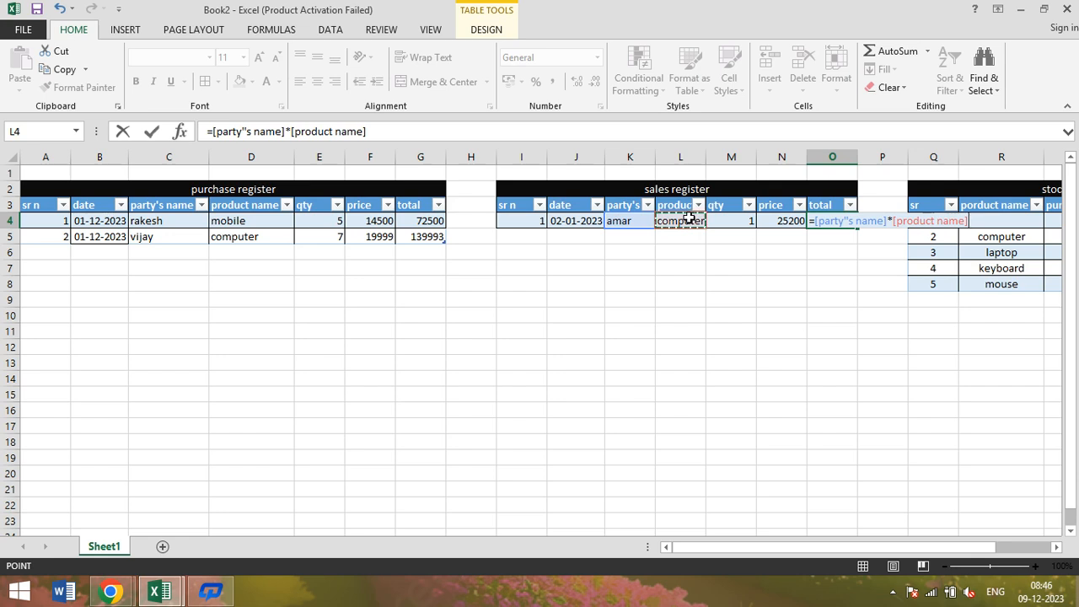
pyautogui.press('Return')
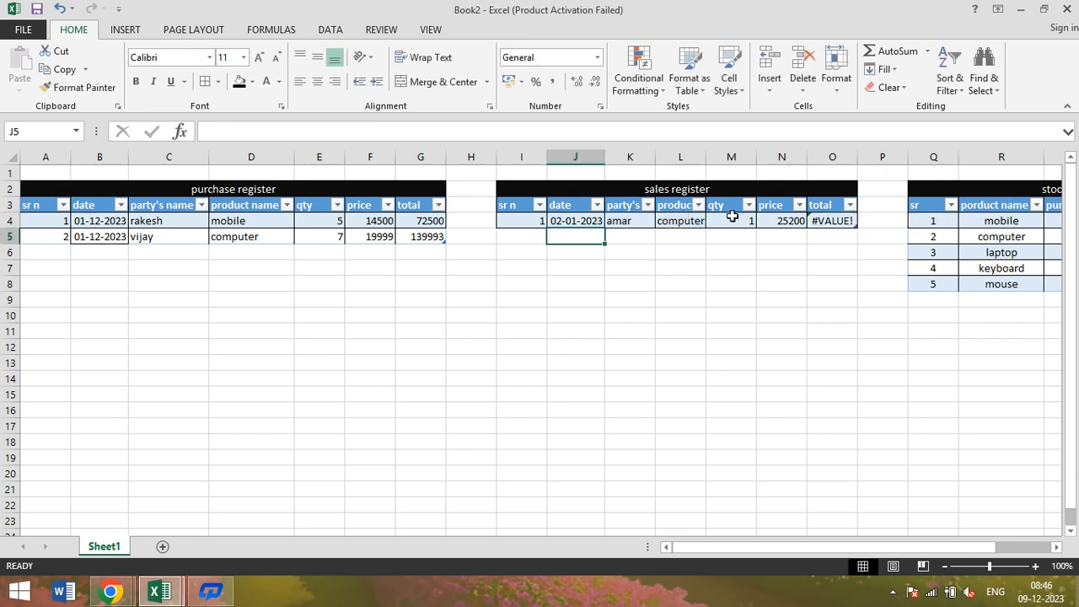
# Replace the first sale's total formula in O4 with =[qty]*[price].
pyautogui.click(828, 221)
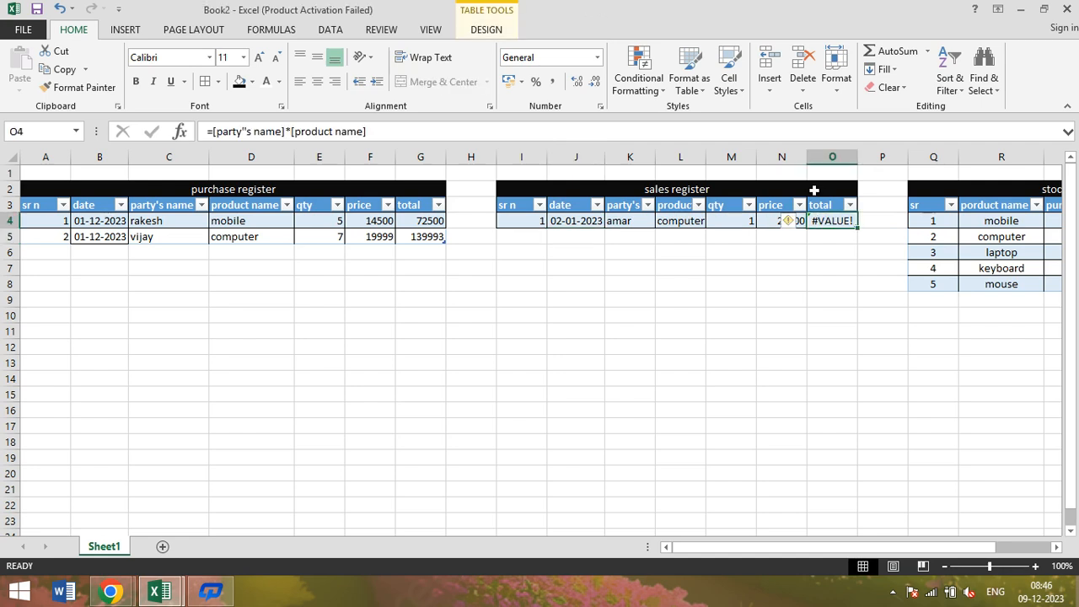
pyautogui.write('=')
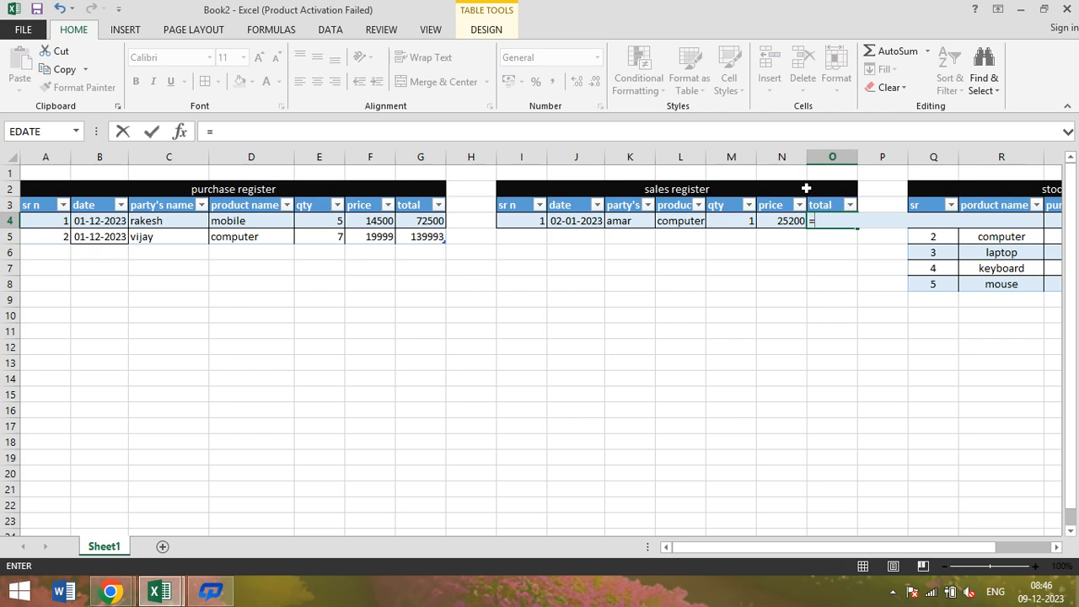
pyautogui.click(729, 220)
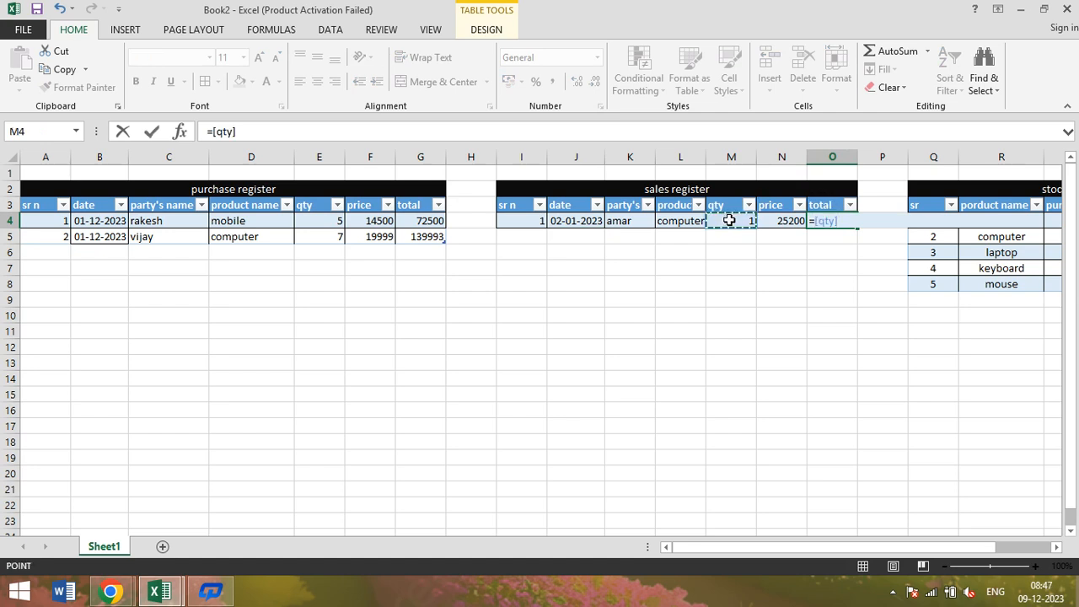
pyautogui.write('*')
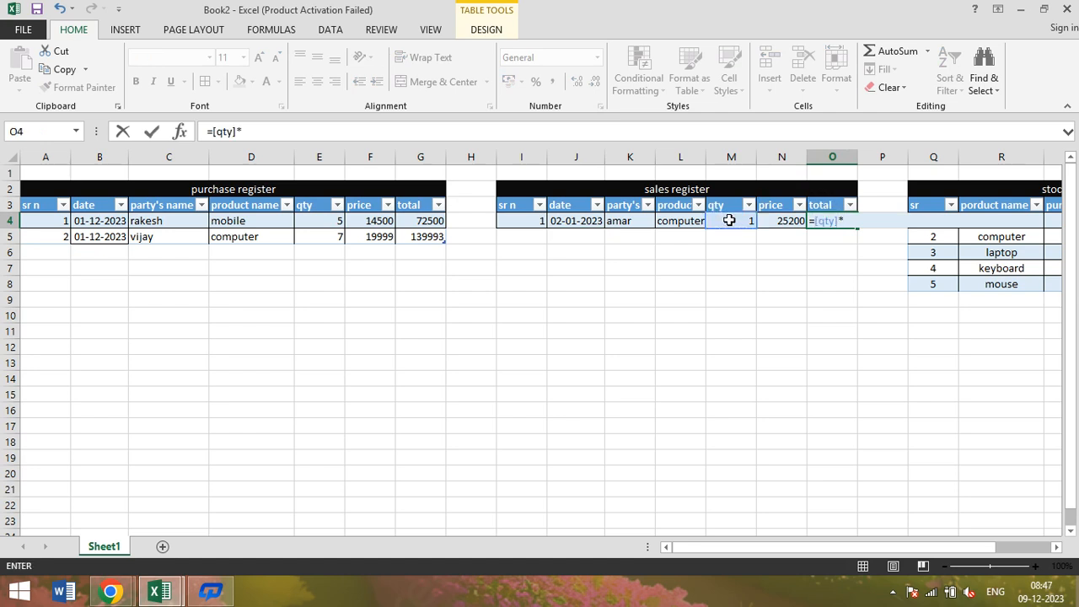
pyautogui.click(788, 221)
pyautogui.press('Return')
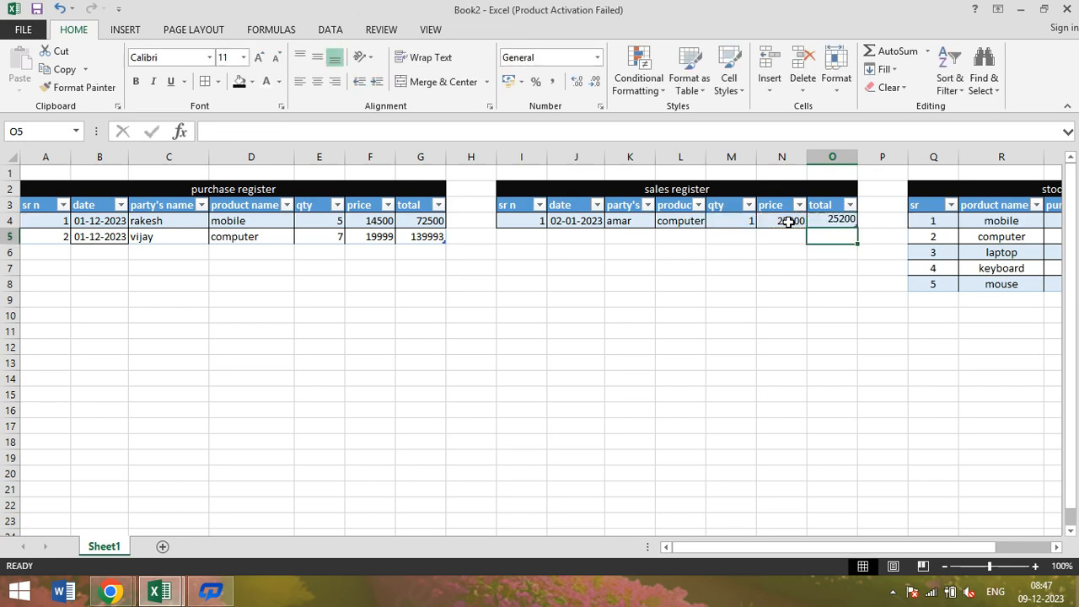
# Start the second sale in row 5 with serial number 2, the date copied from the row above, and the party's name.
pyautogui.click(521, 242)
pyautogui.write('2')
pyautogui.click(592, 239)
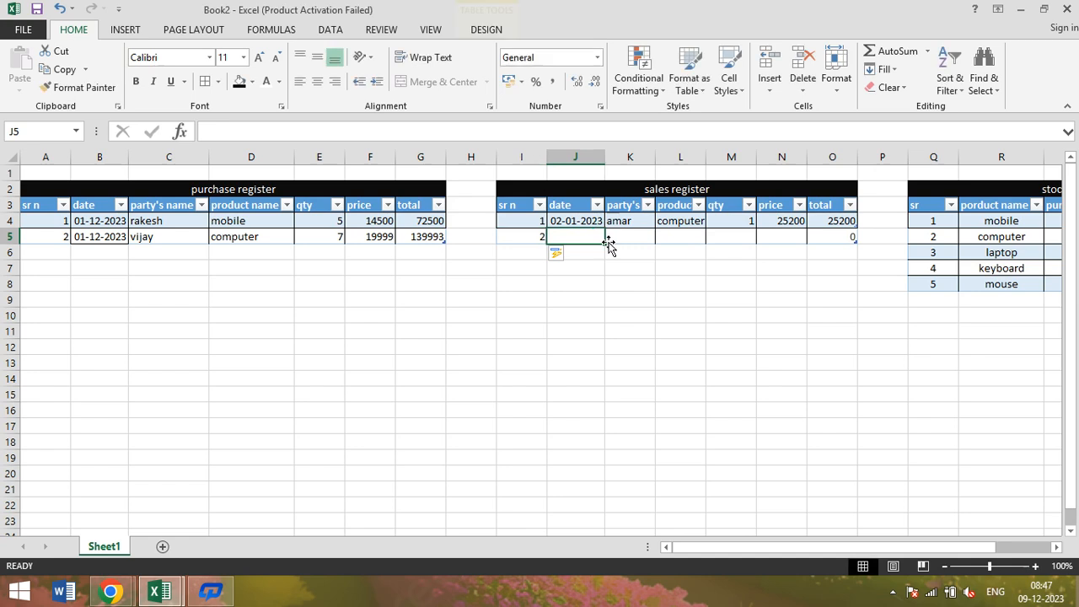
pyautogui.hotkey('ctrl', 'd')
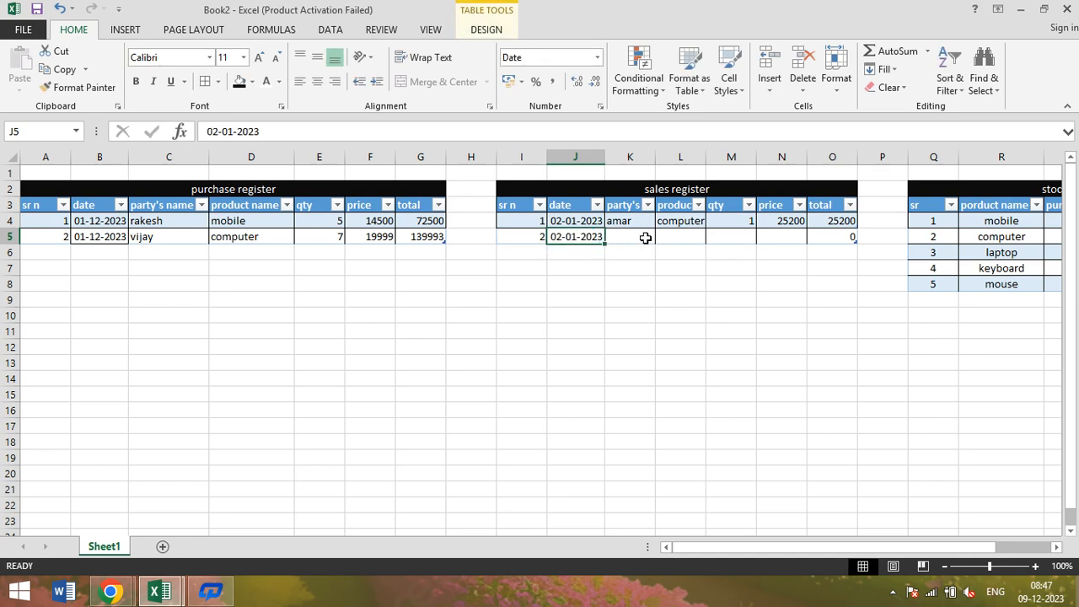
pyautogui.click(643, 237)
pyautogui.write('m')
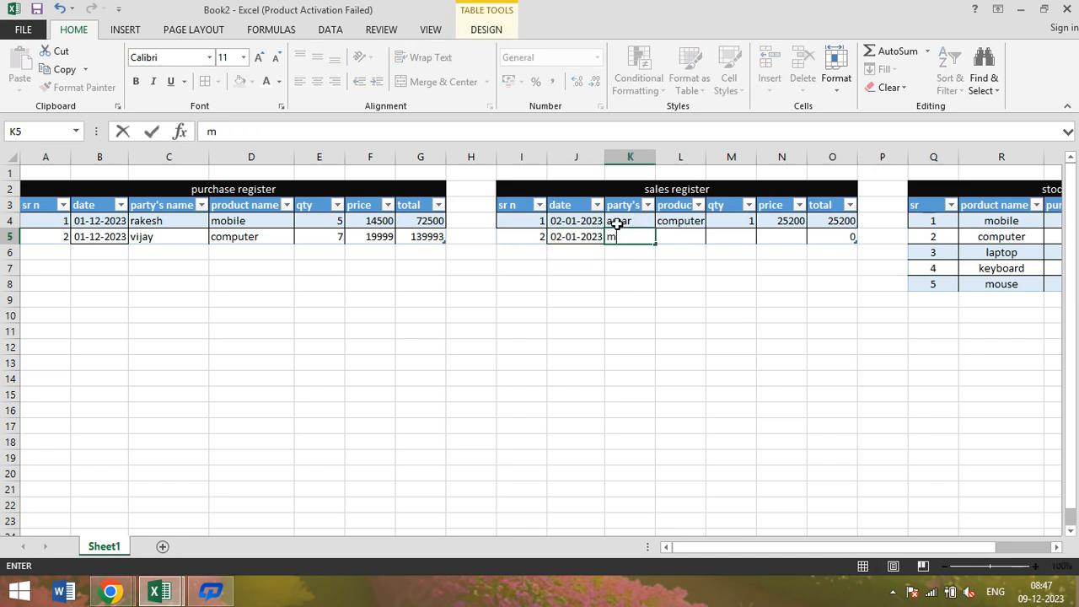
pyautogui.write('ohan')
pyautogui.press('Tab')
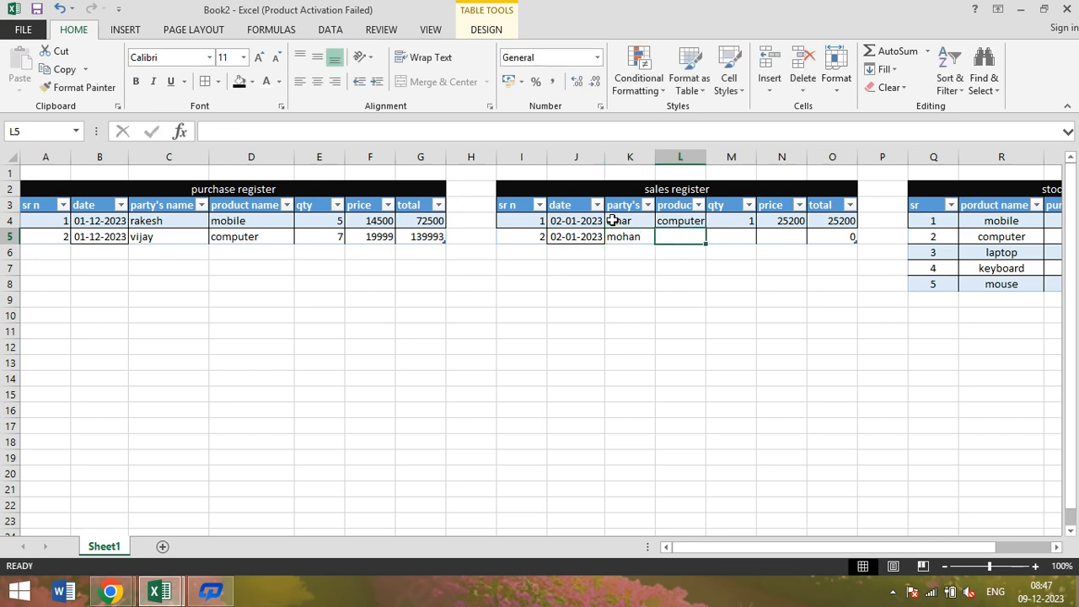
# Complete the second sale with product "mobile", quantity 2 and price 18500, and add a new row to the sales register.
pyautogui.write('mobile')
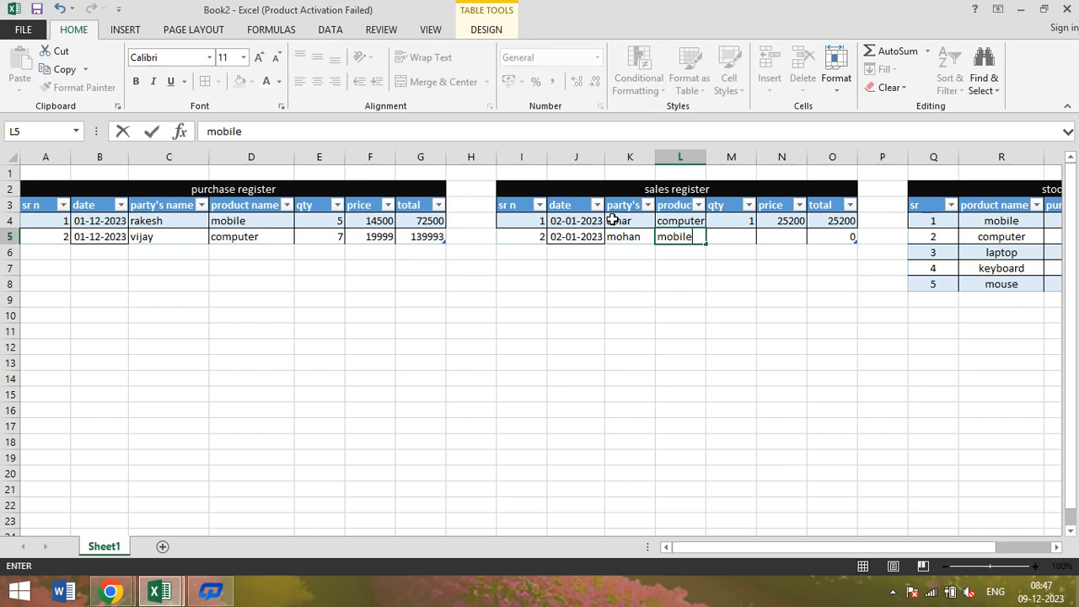
pyautogui.press('Tab')
pyautogui.write('2')
pyautogui.press('Tab')
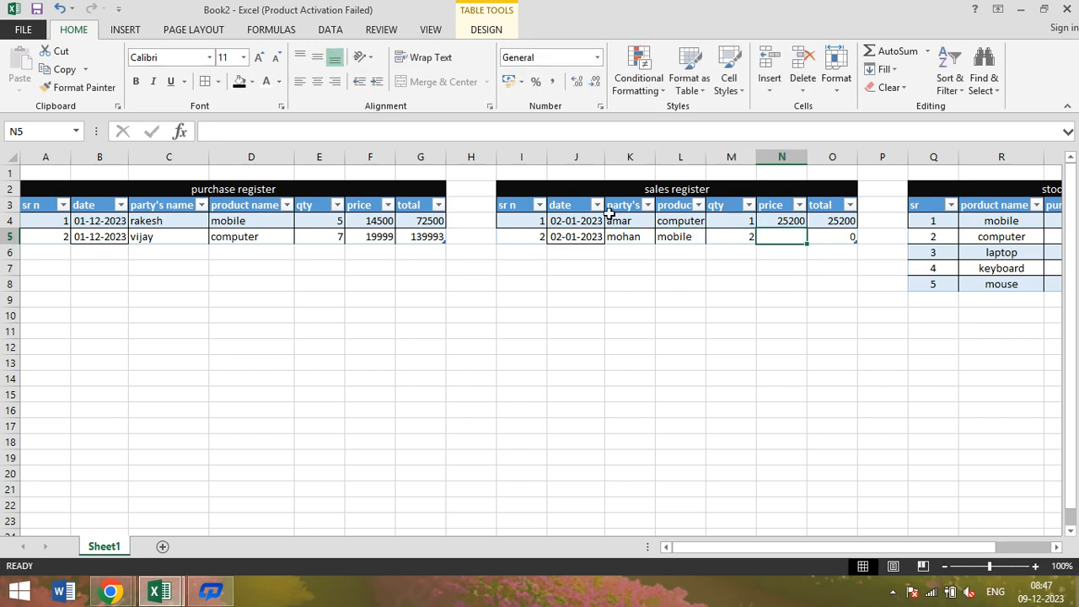
pyautogui.write('18500')
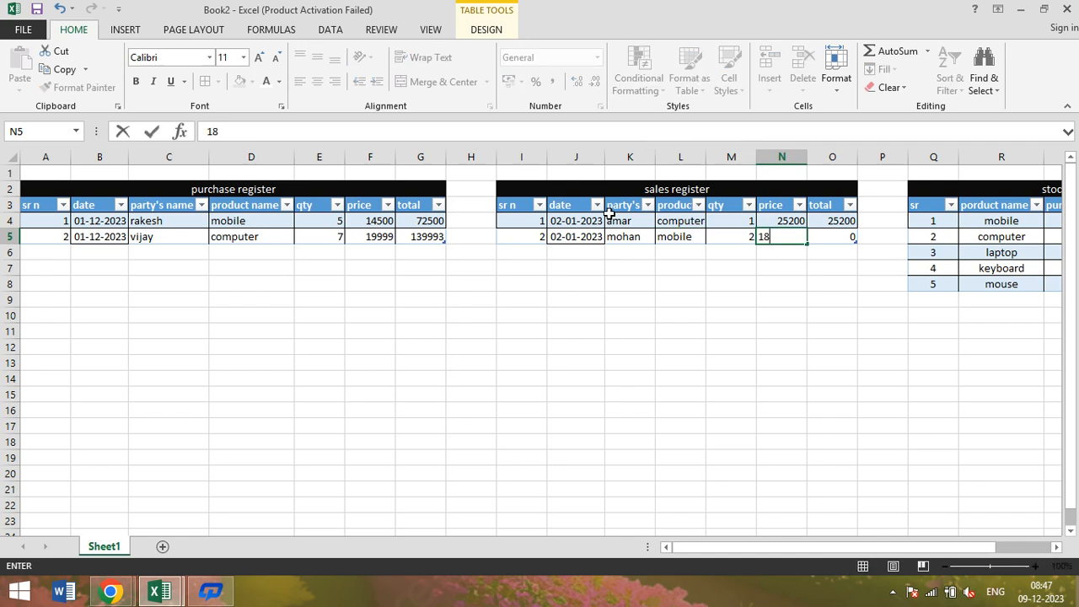
pyautogui.press('Tab')
pyautogui.press('Tab')
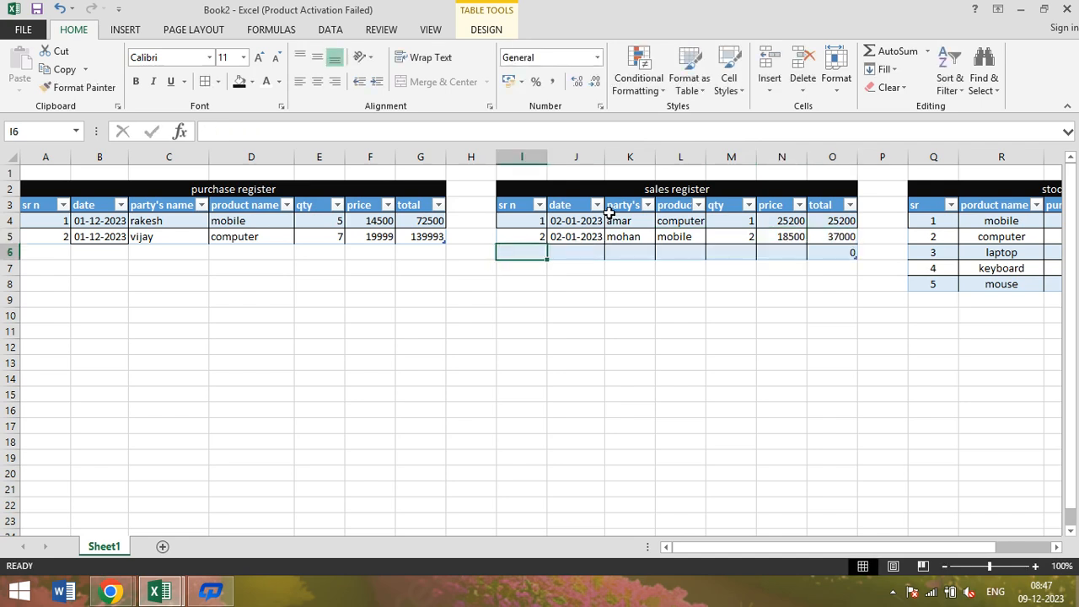
# Start the third sale in row 6 with serial number 3, the date copied from the row above, and the party's name.
pyautogui.write('3')
pyautogui.press('Tab')
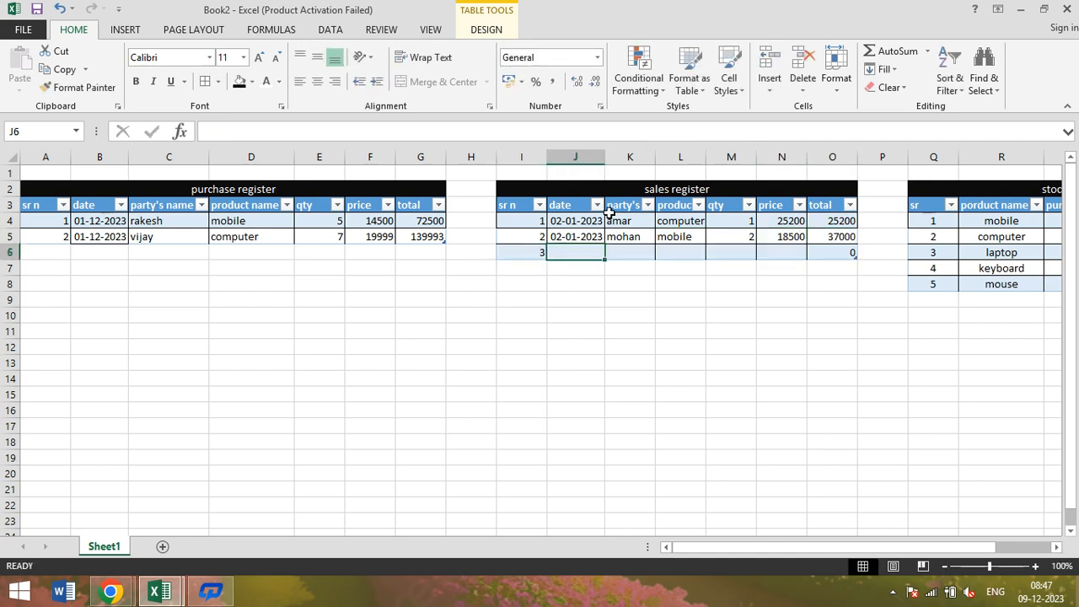
pyautogui.hotkey('ctrl', 'd')
pyautogui.press('Tab')
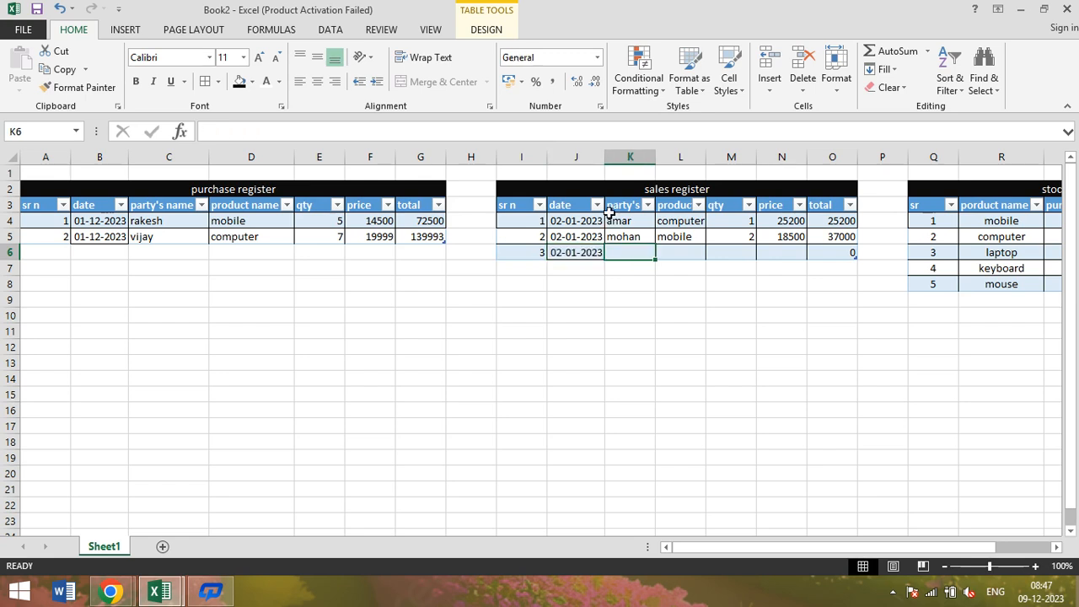
pyautogui.write('co')
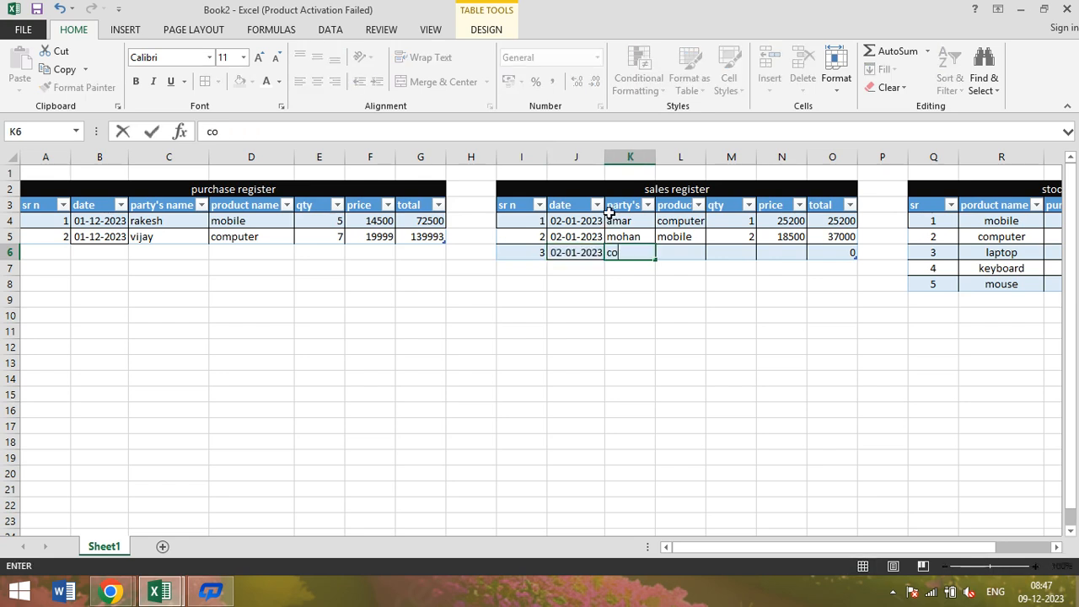
pyautogui.press('BackSpace')
pyautogui.press('BackSpace')
pyautogui.write('rajesh')
pyautogui.press('Tab')
# Complete the third sale with product "mobile", quantity 1 and price 18599, and add another row to the sales register.
pyautogui.write('mobile')
pyautogui.press('Tab')
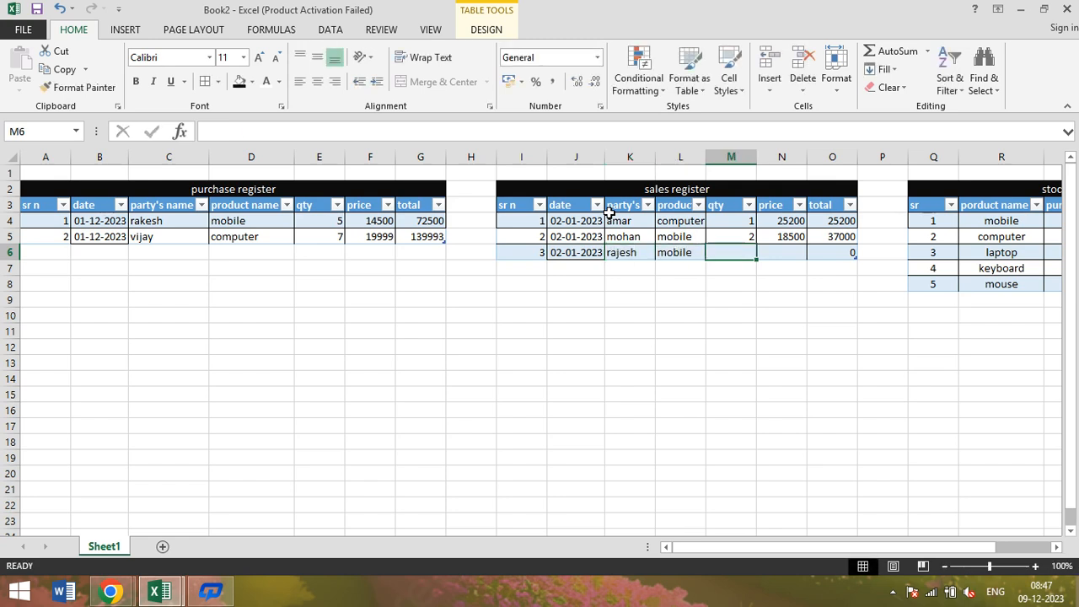
pyautogui.write('1')
pyautogui.press('Tab')
pyautogui.write('18')
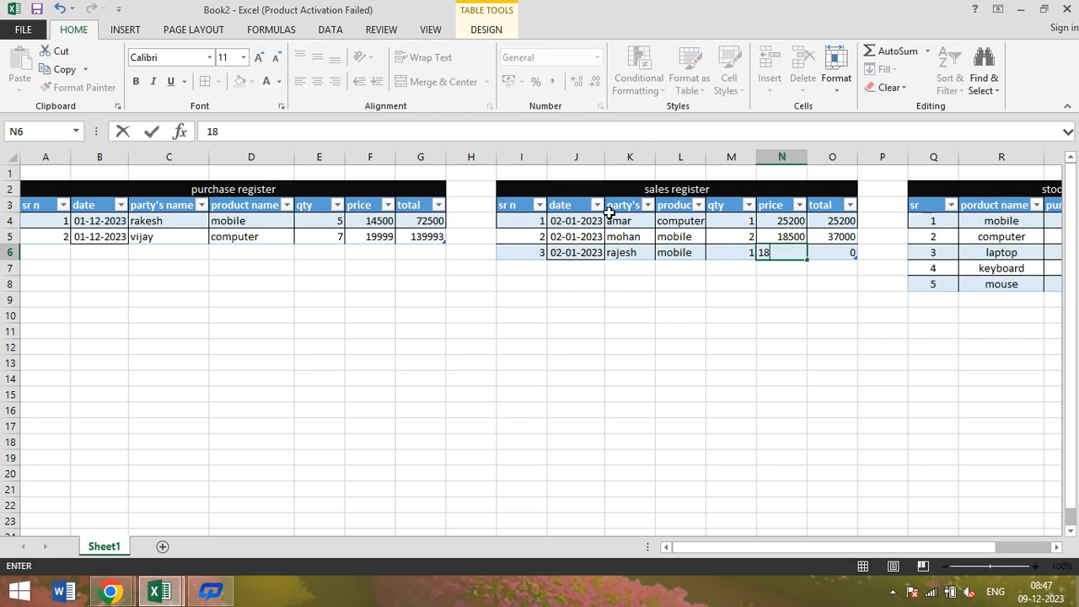
pyautogui.write('599')
pyautogui.press('Tab')
pyautogui.press('Tab')
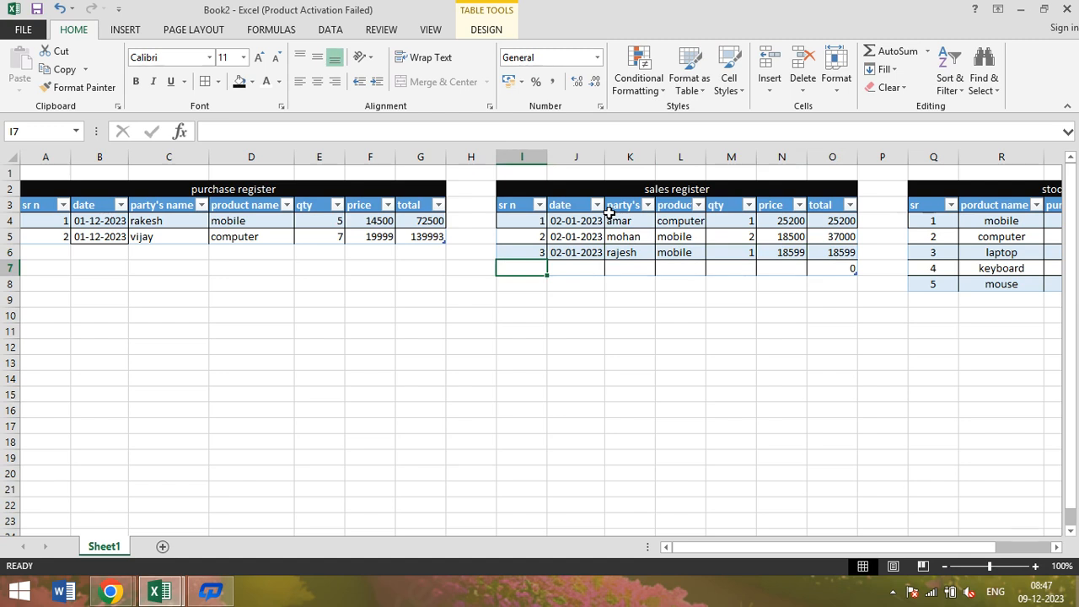
# Start the fourth sale in row 7 with serial number 4, the date 03-01-2023 and the party's name.
pyautogui.write('4')
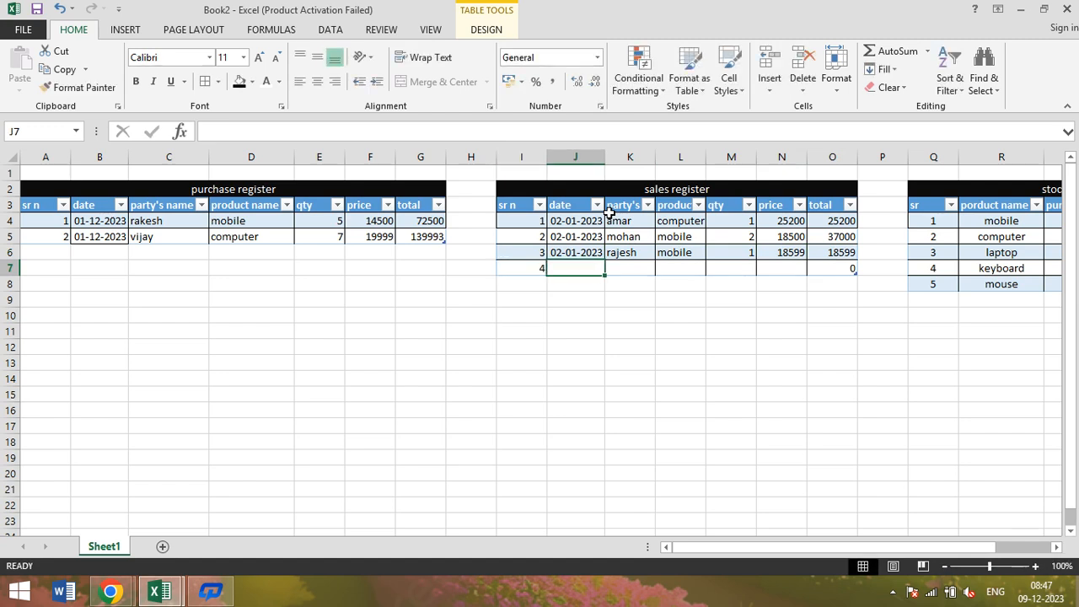
pyautogui.write('3-01-')
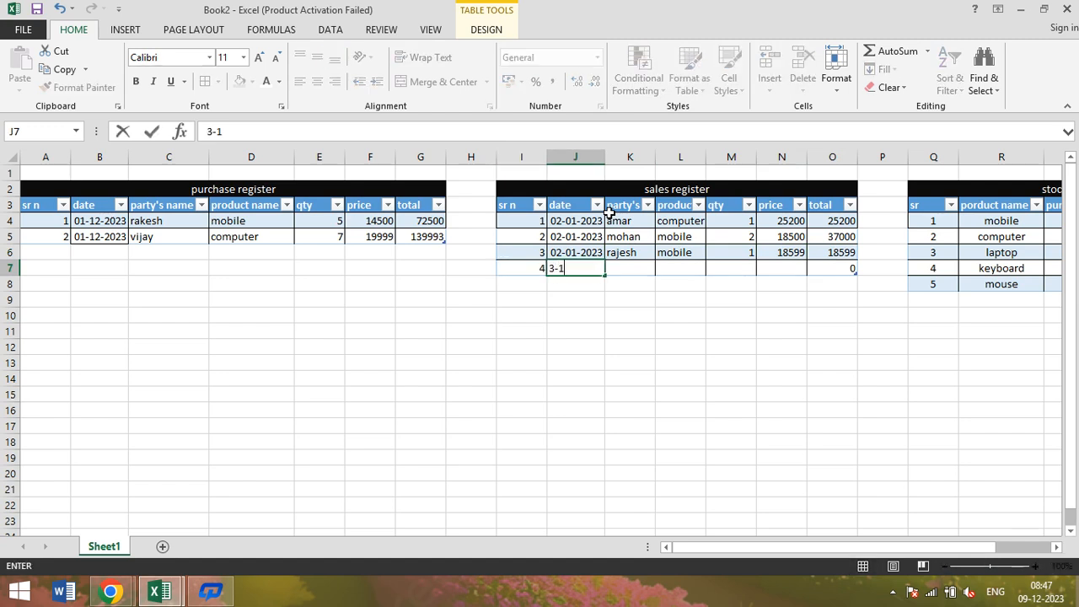
pyautogui.write('2023')
pyautogui.press('Tab')
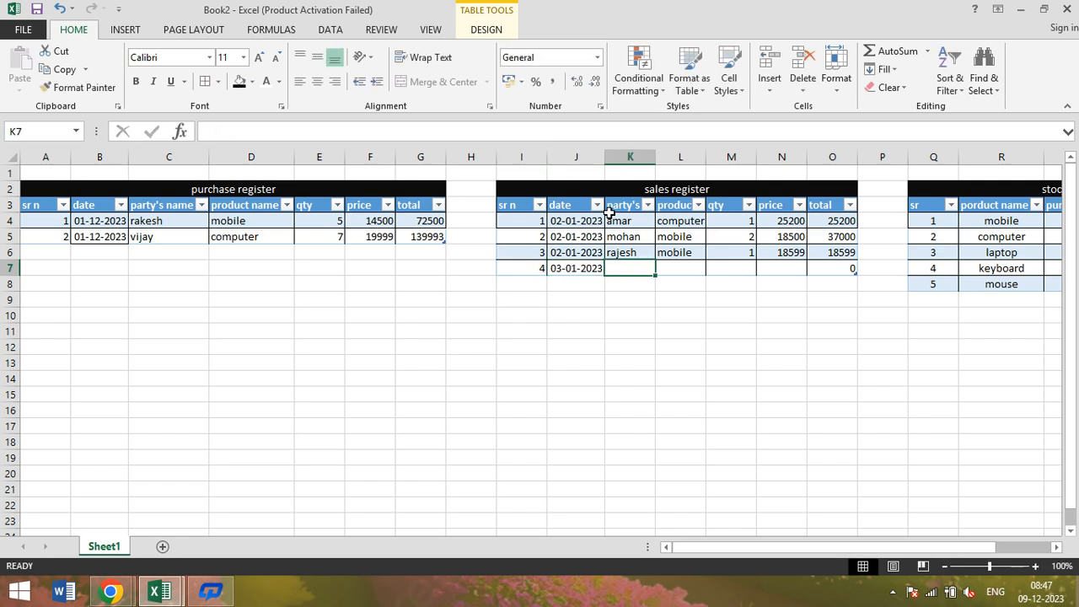
pyautogui.write('vimal')
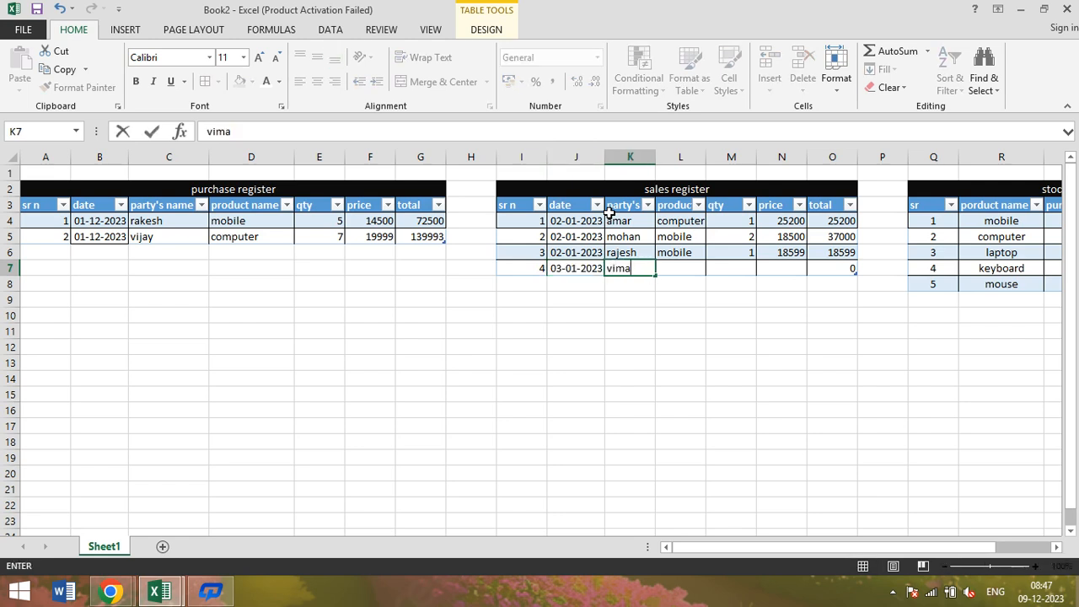
pyautogui.press('Tab')
# Complete the fourth sale with product "computer", quantity 3 and price 24900, and add a row for the fifth sale.
pyautogui.write('computer')
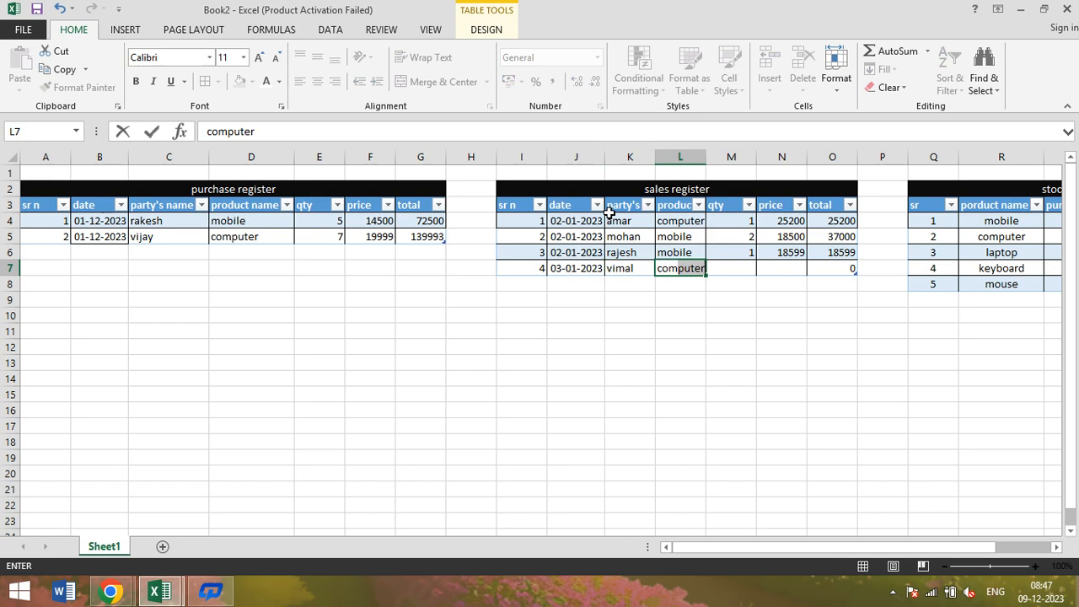
pyautogui.press('Tab')
pyautogui.write('3')
pyautogui.press('Tab')
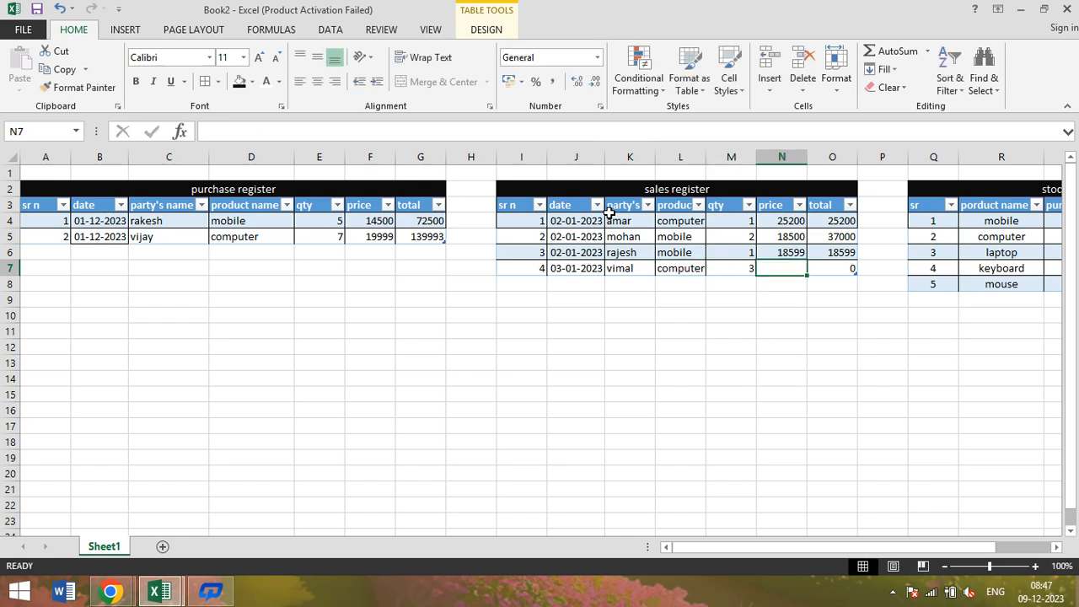
pyautogui.write('24900')
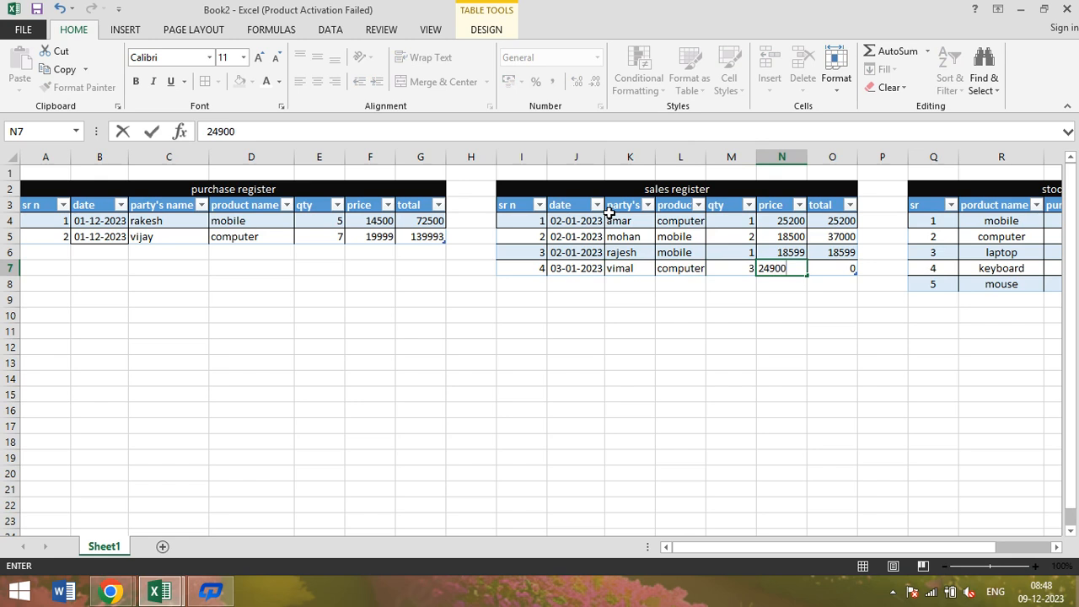
pyautogui.press('Tab')
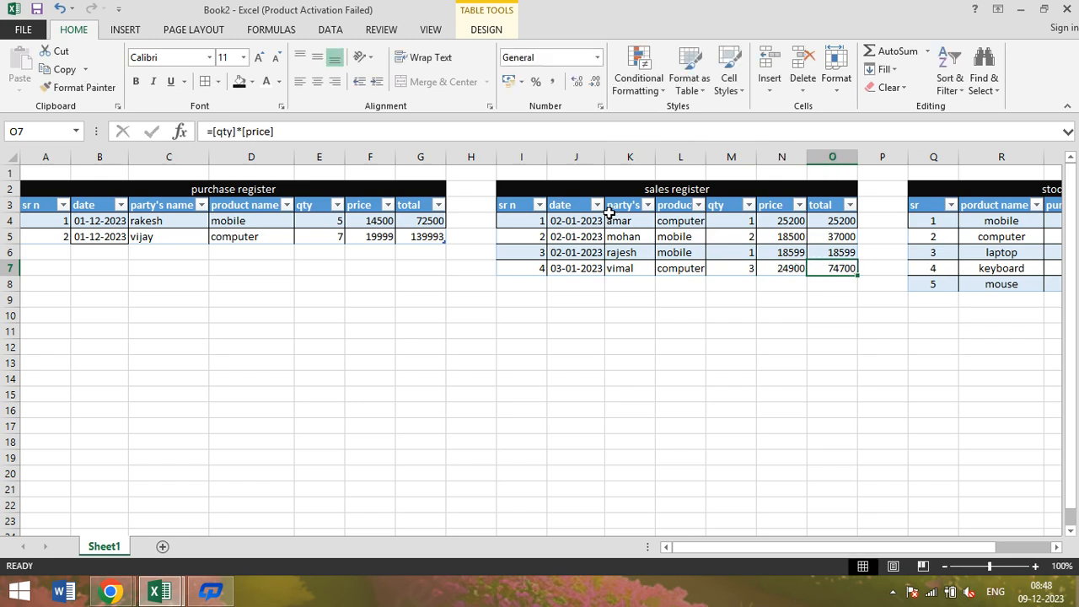
pyautogui.press('Tab')
# Enter serial number 5 and the date 04-01-2023 for the fifth sale in row 8.
pyautogui.write('5')
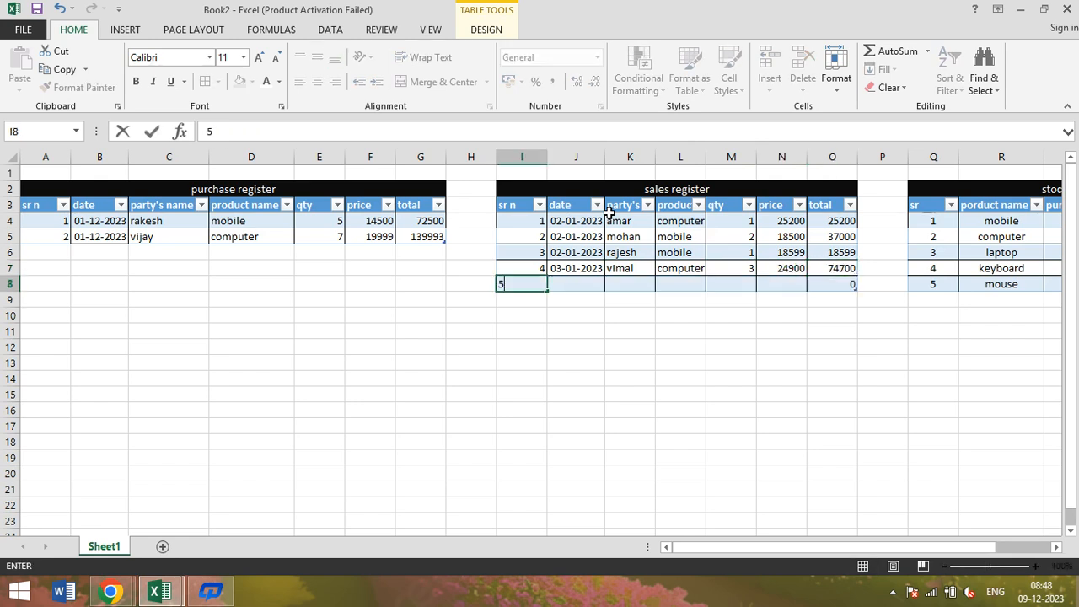
pyautogui.press('Tab')
pyautogui.write('4-01-2023')
pyautogui.press('Tab')
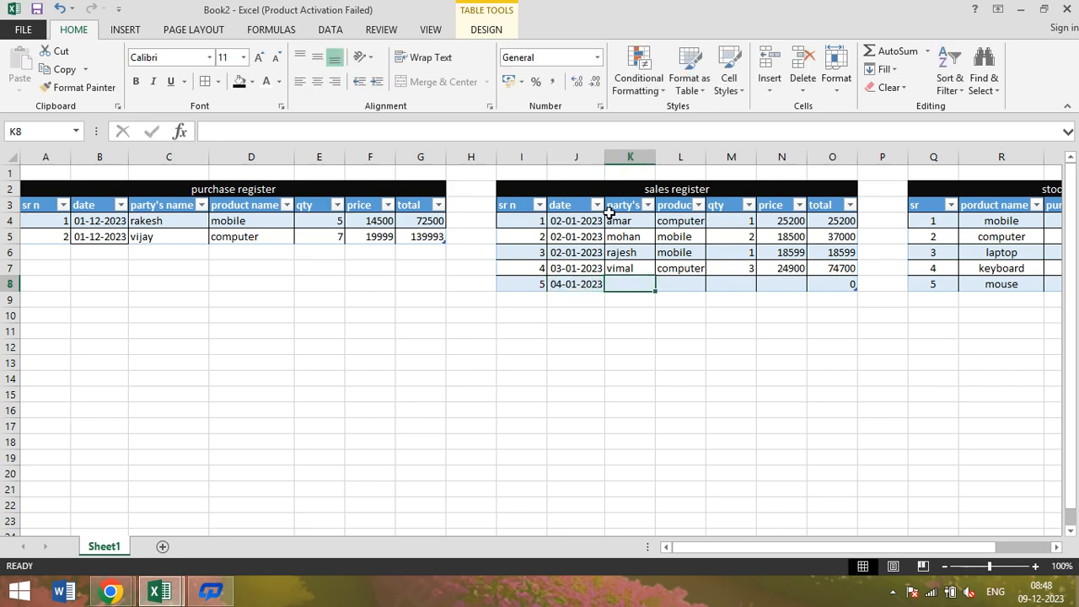
pyautogui.write('moud')
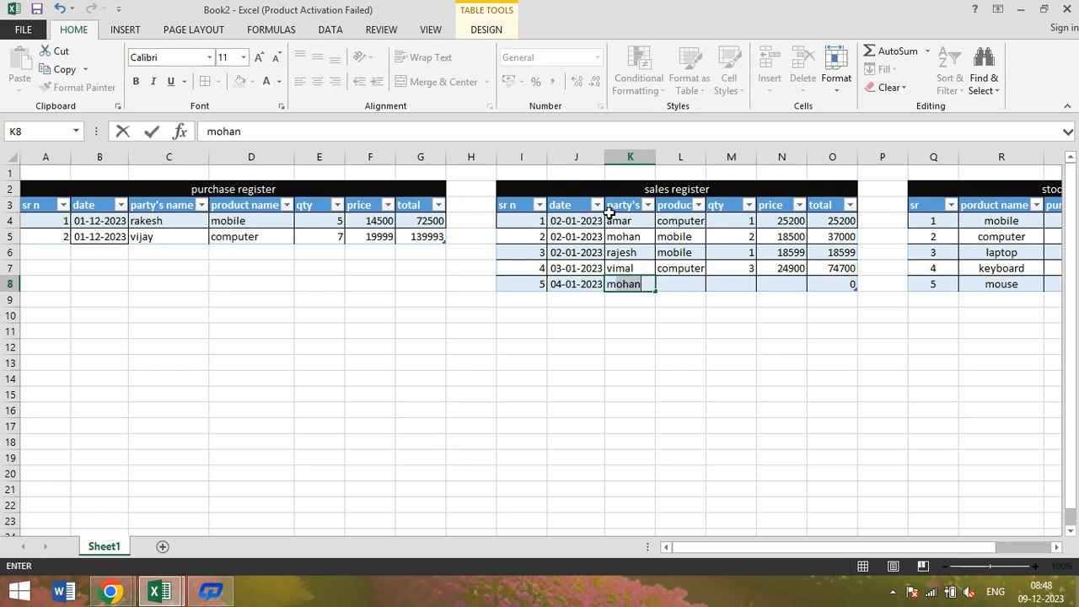
pyautogui.press('BackSpace')
pyautogui.press('BackSpace')
pyautogui.press('BackSpace')
pyautogui.press('BackSpace')
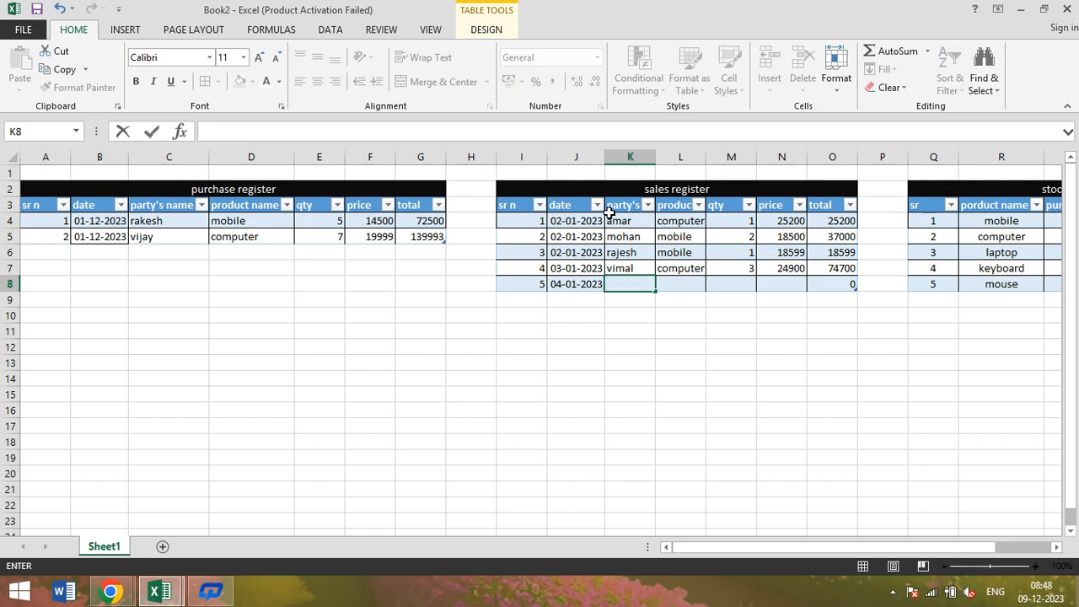
pyautogui.write('computer')
pyautogui.press('Tab')
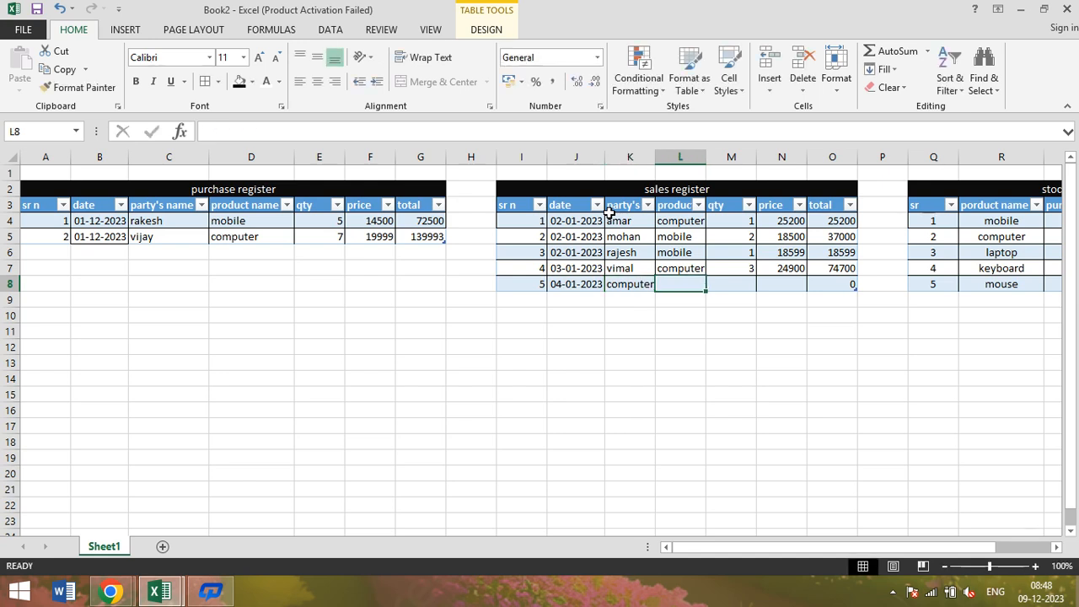
pyautogui.write('2')
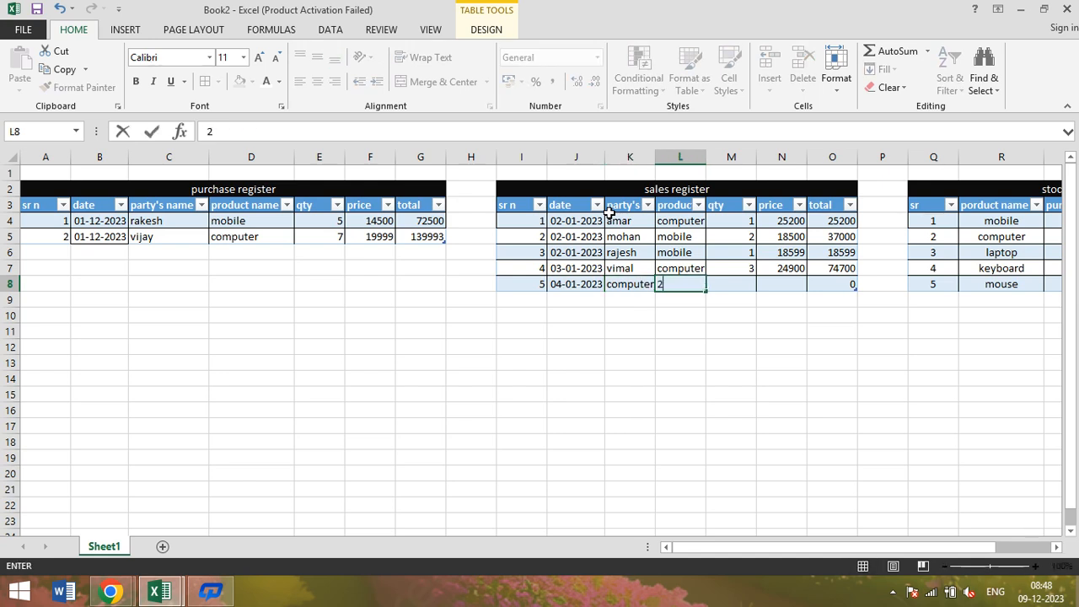
pyautogui.press('Tab')
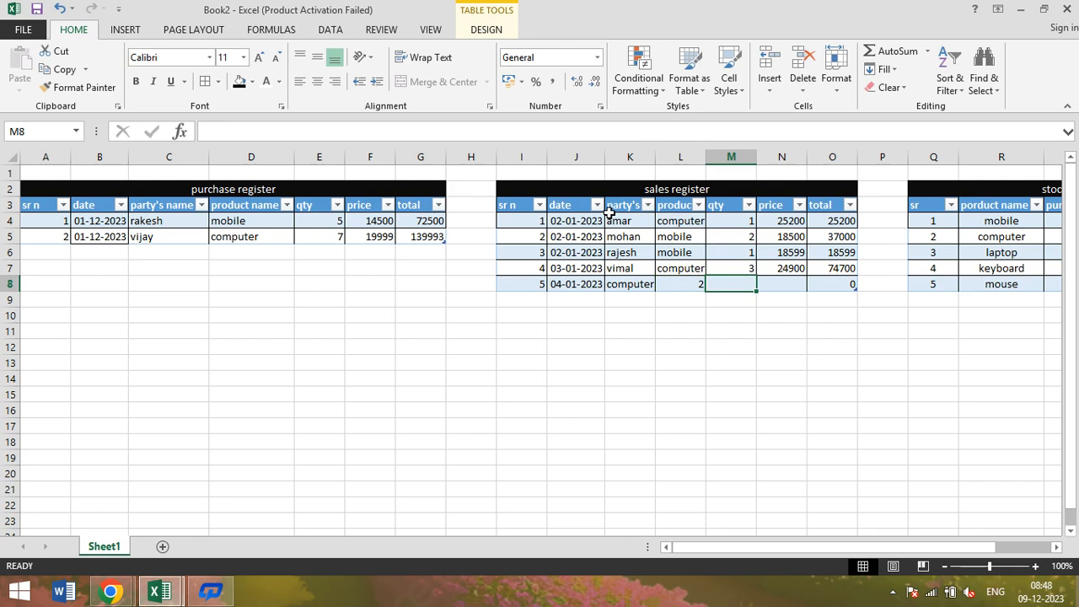
pyautogui.hotkey('ctrl', 'z')
pyautogui.hotkey('ctrl', 'z')
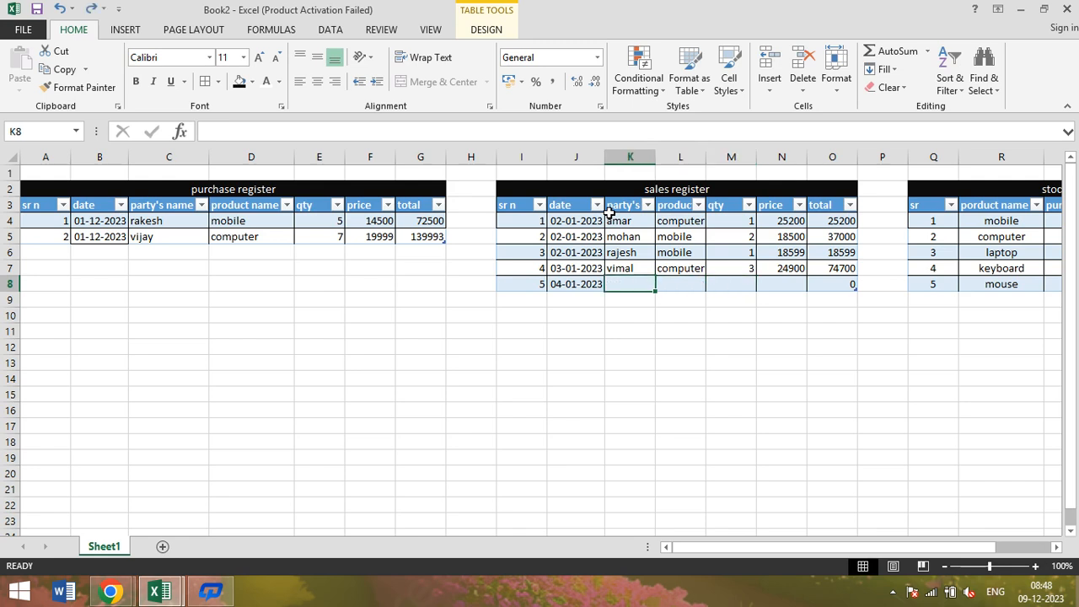
# Enter the party's name and the product "mobile" for the fifth sale in row 8.
pyautogui.write('vimal')
pyautogui.press('Tab')
pyautogui.write('c')
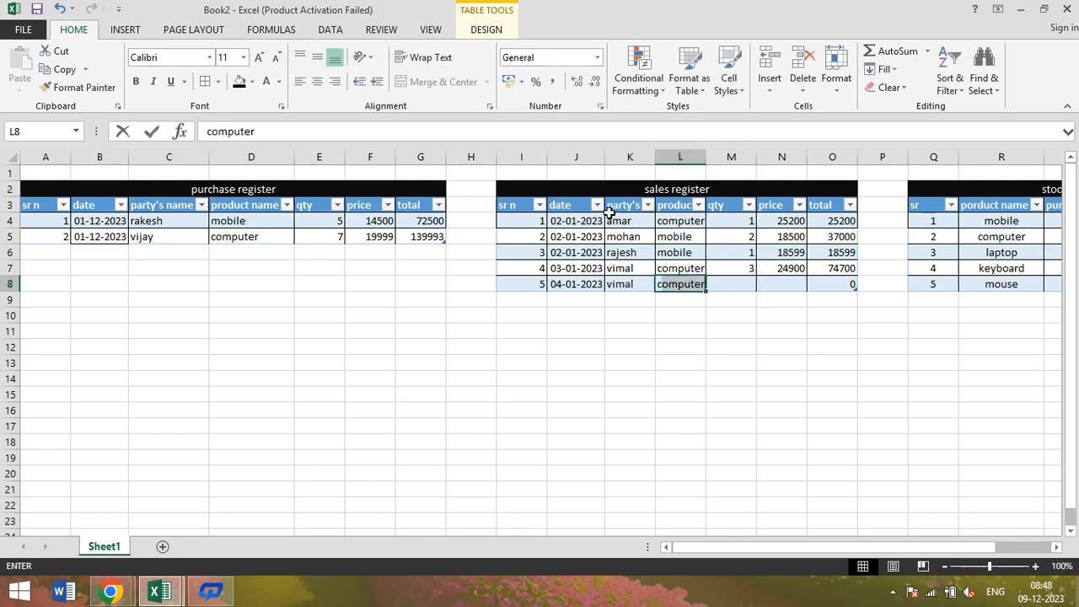
pyautogui.press('BackSpace')
pyautogui.press('BackSpace')
pyautogui.write('mobile')
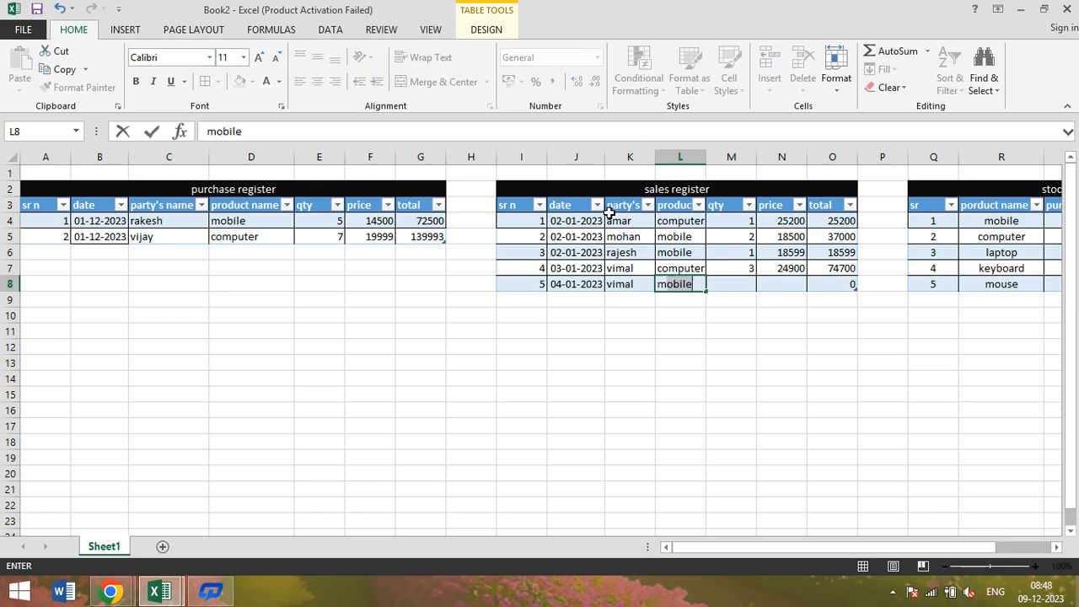
# Complete the fifth sale with quantity 3 and price 16500.
pyautogui.press('Tab')
pyautogui.write('3')
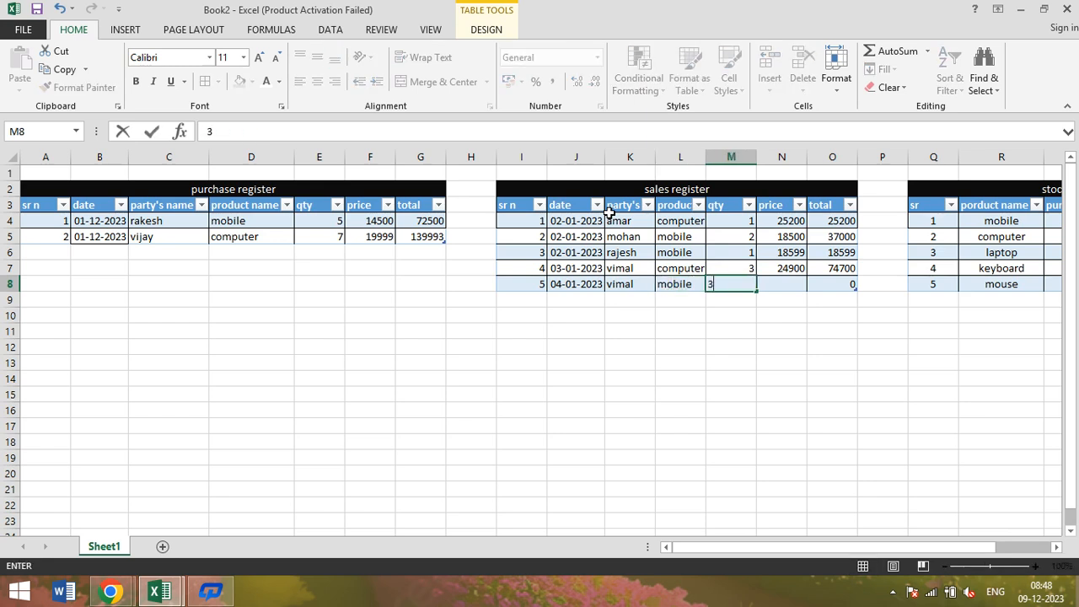
pyautogui.press('Tab')
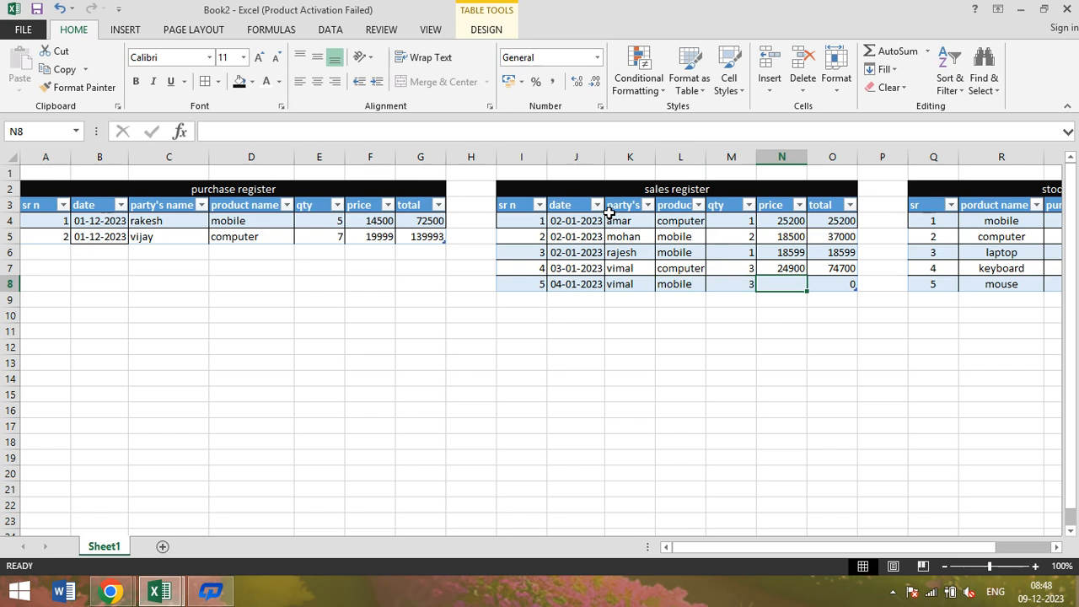
pyautogui.write('16500')
pyautogui.press('Tab')
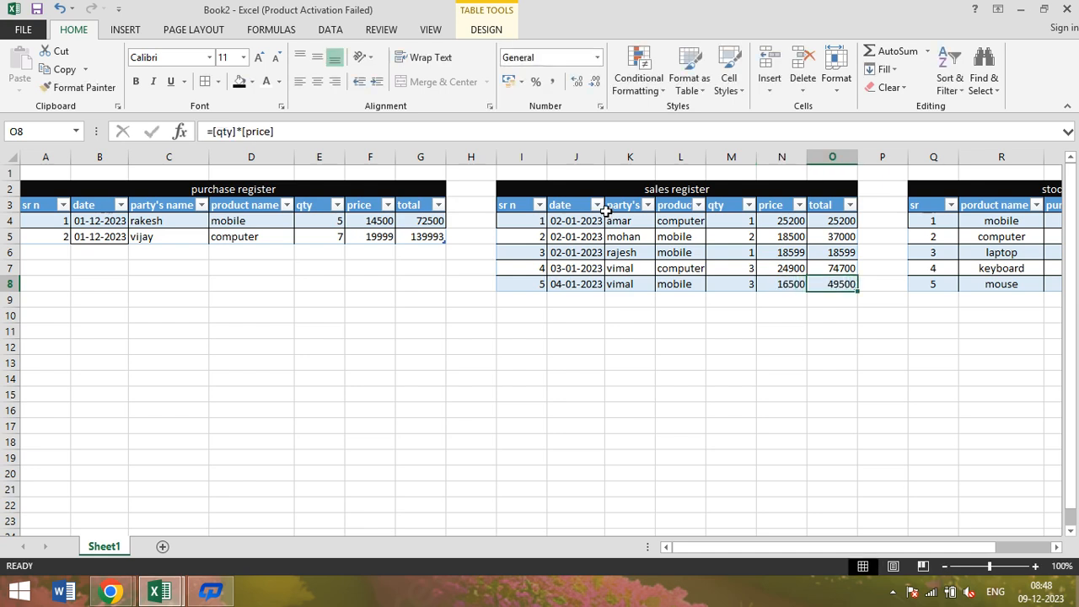
# Review the purchase register's product names, the sales entries and the purchased qty column of the stock register.
pyautogui.moveTo(238, 205); pyautogui.dragTo(225, 237)
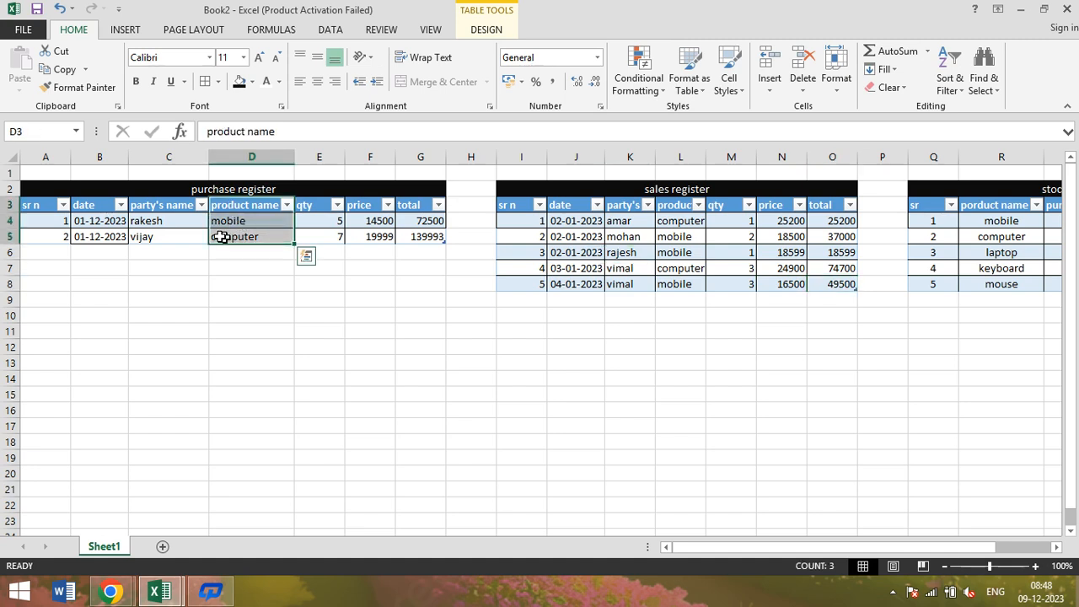
pyautogui.moveTo(515, 222); pyautogui.dragTo(525, 283)
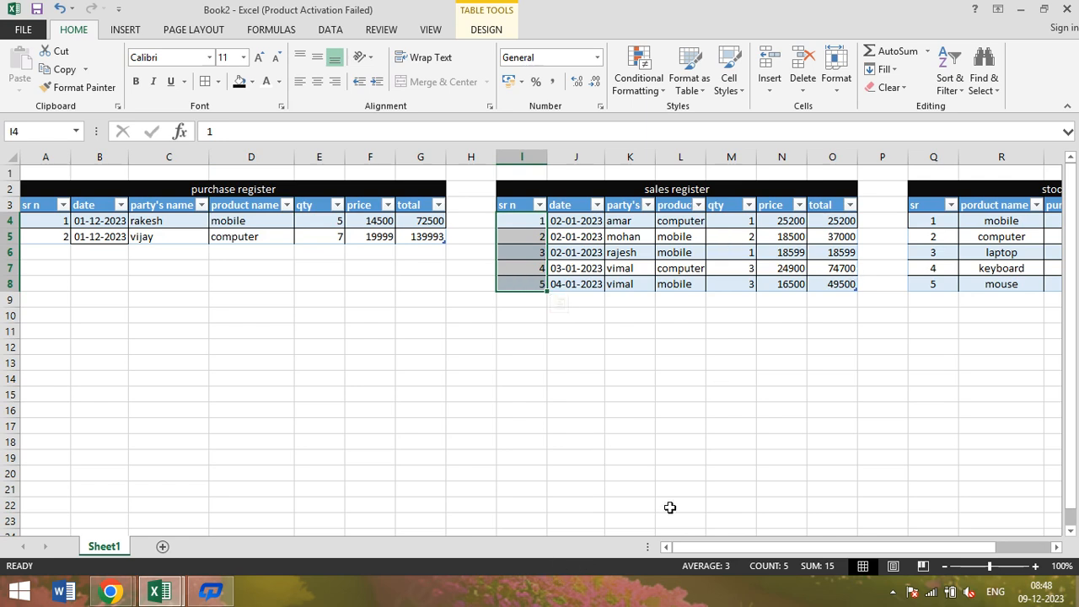
pyautogui.moveTo(747, 549); pyautogui.dragTo(887, 550)
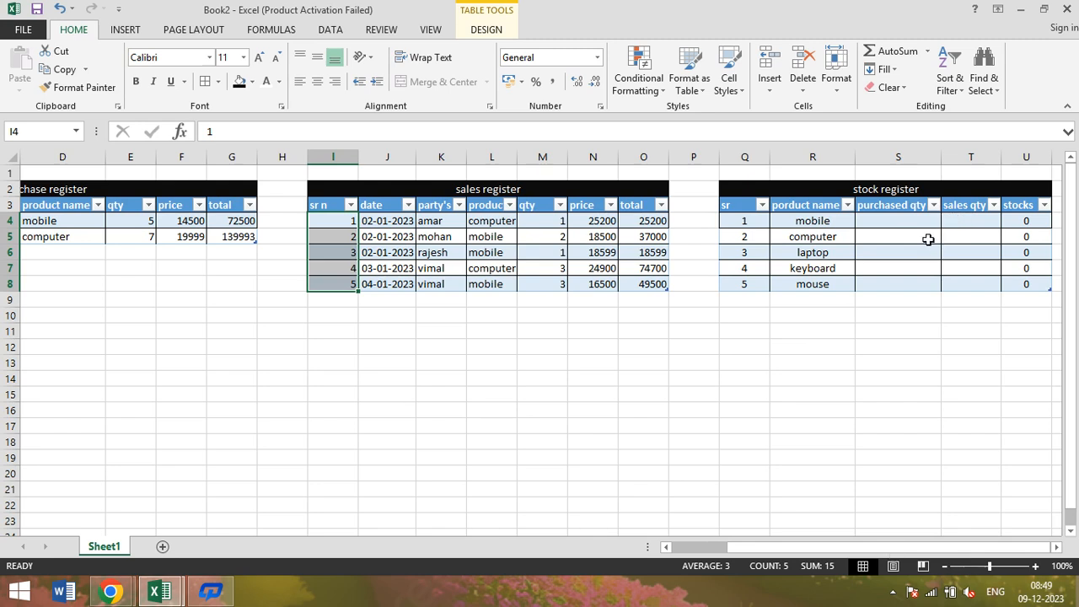
pyautogui.click(879, 223)
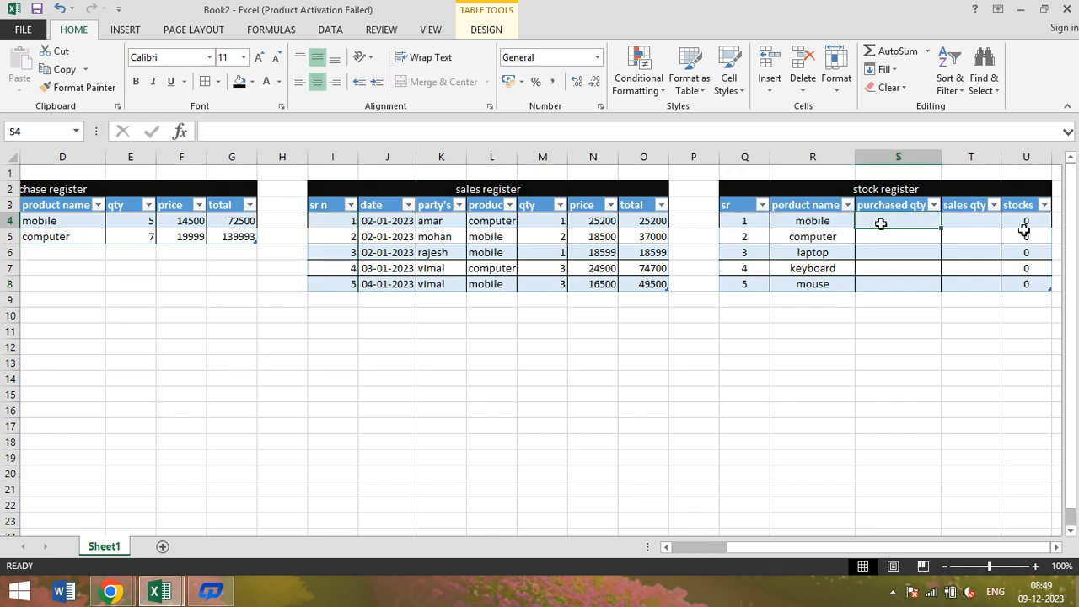
pyautogui.click(879, 236)
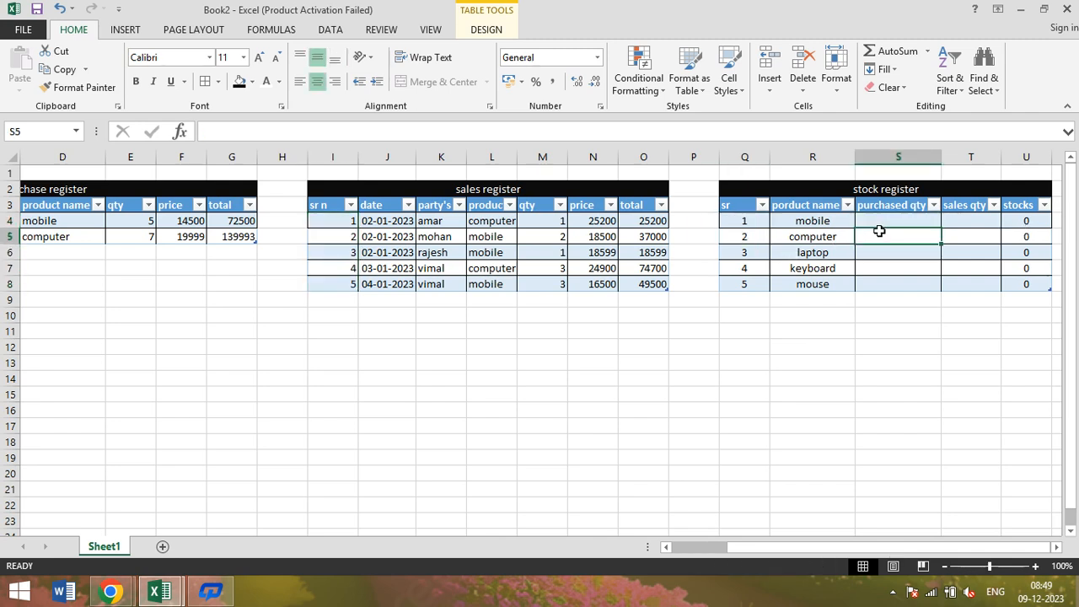
pyautogui.click(314, 253)
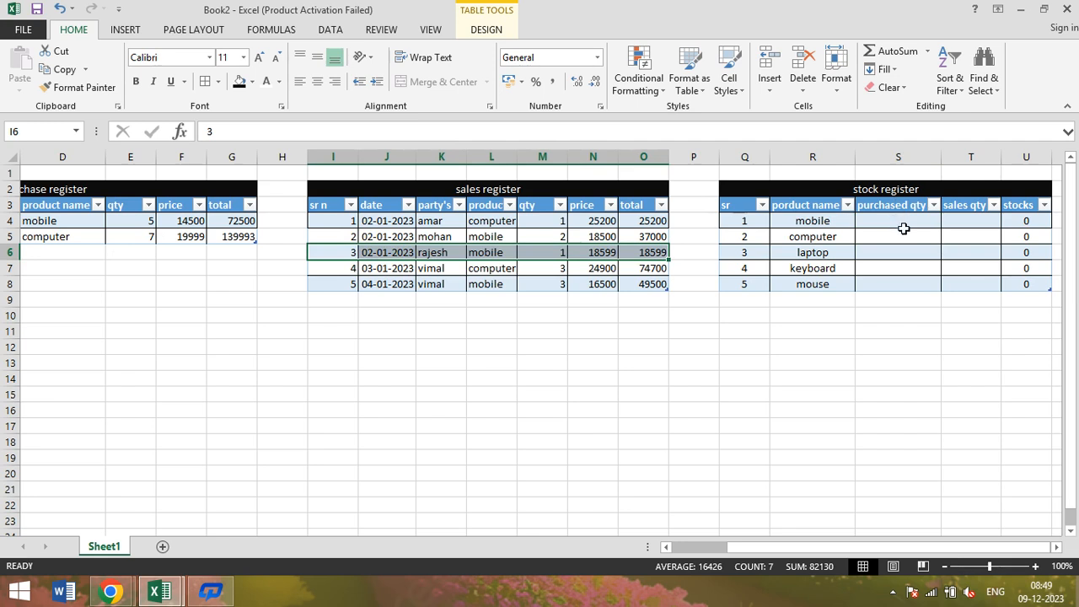
pyautogui.click(901, 221)
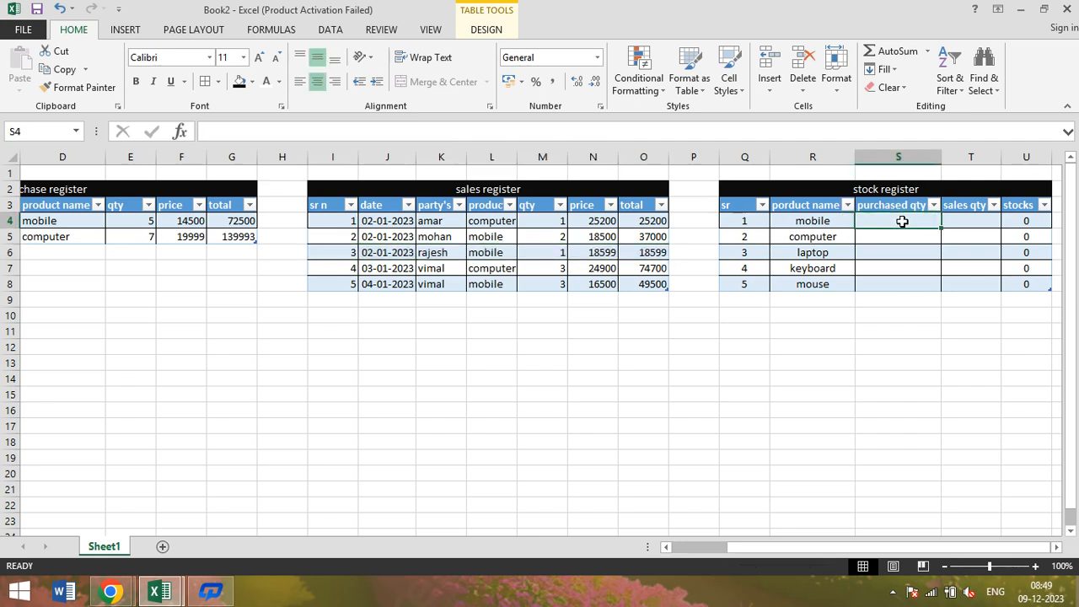
pyautogui.moveTo(901, 221); pyautogui.dragTo(895, 268)
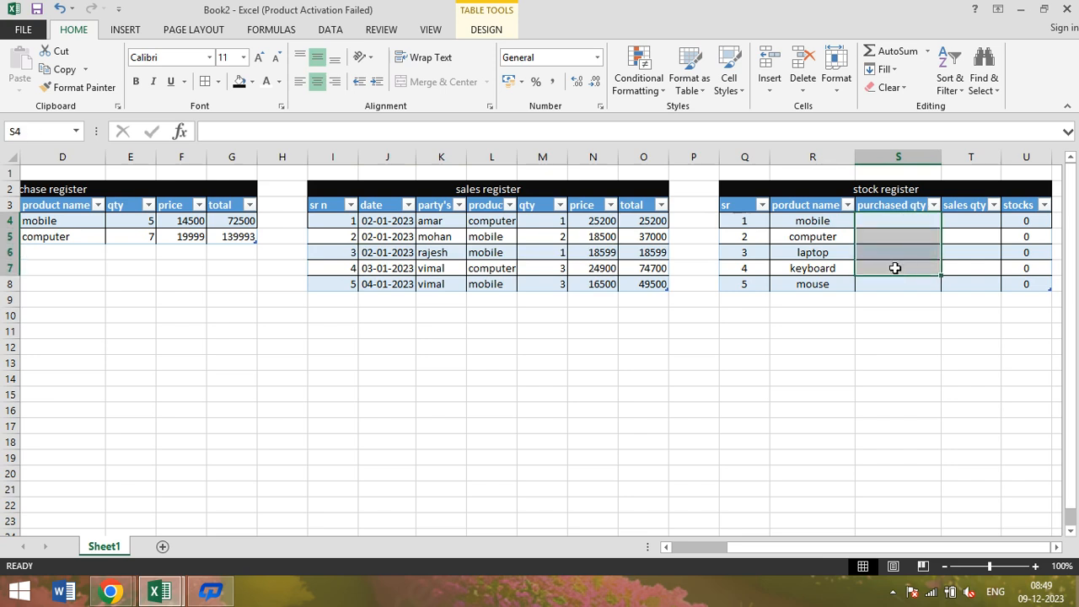
pyautogui.click(98, 237)
pyautogui.moveTo(901, 222); pyautogui.dragTo(891, 287)
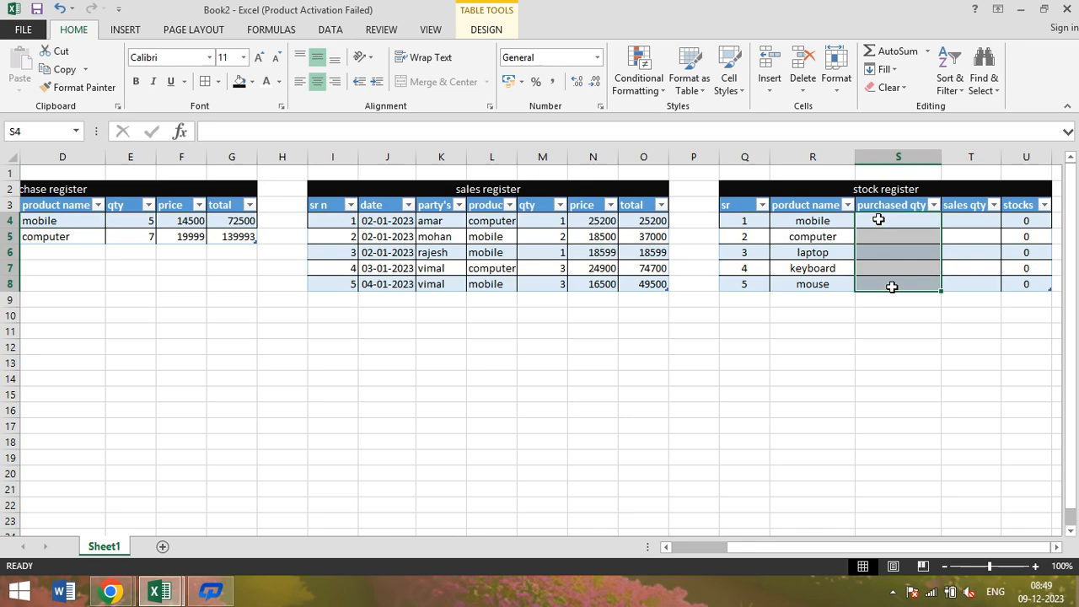
# Enlarge the sheet view to 115% and autofit the sales register's date column so its dates fit.
pyautogui.keyDown('ctrl'); pyautogui.scroll(2, 876, 220); pyautogui.keyUp('ctrl')
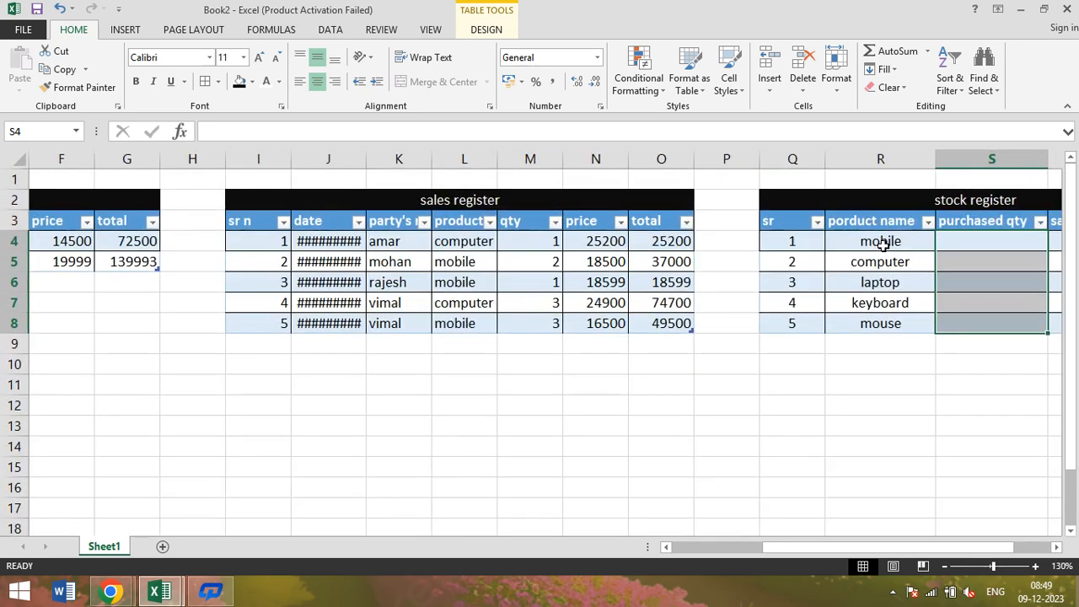
pyautogui.keyDown('ctrl'); pyautogui.scroll(-1, 885, 243); pyautogui.keyUp('ctrl')
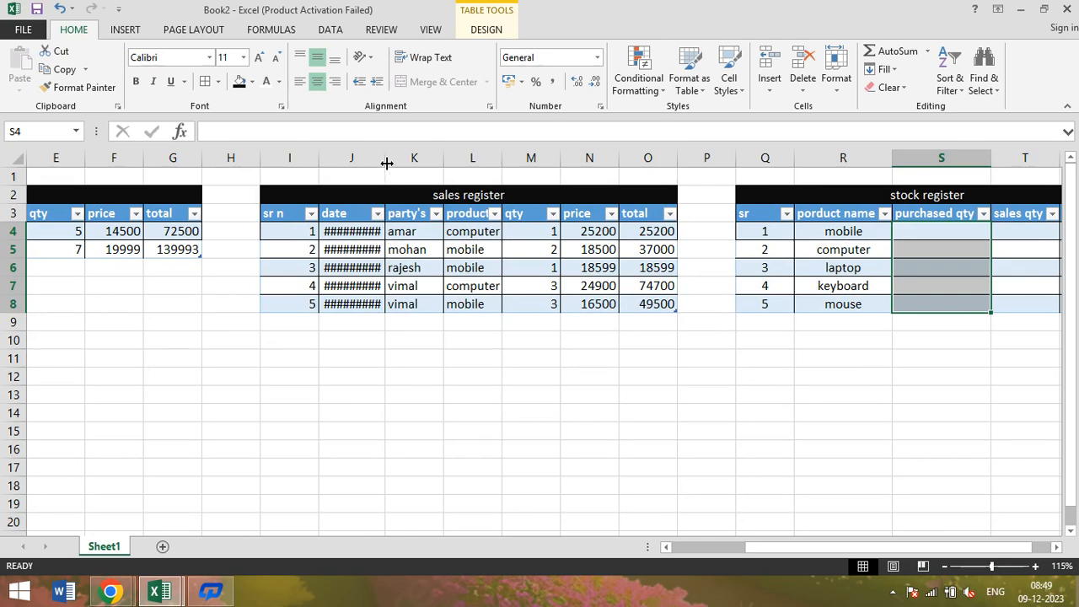
pyautogui.click(368, 251)
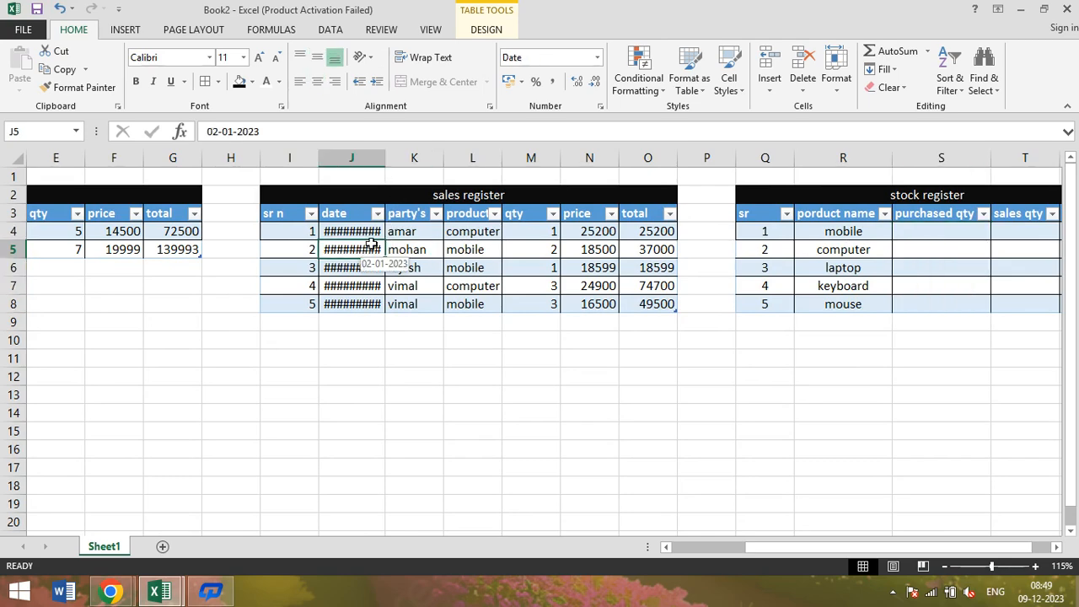
pyautogui.moveTo(383, 163)
pyautogui.mouseDown()
pyautogui.moveTo(395, 162)
pyautogui.moveTo(380, 159)
pyautogui.mouseUp()
pyautogui.doubleClick(380, 159)
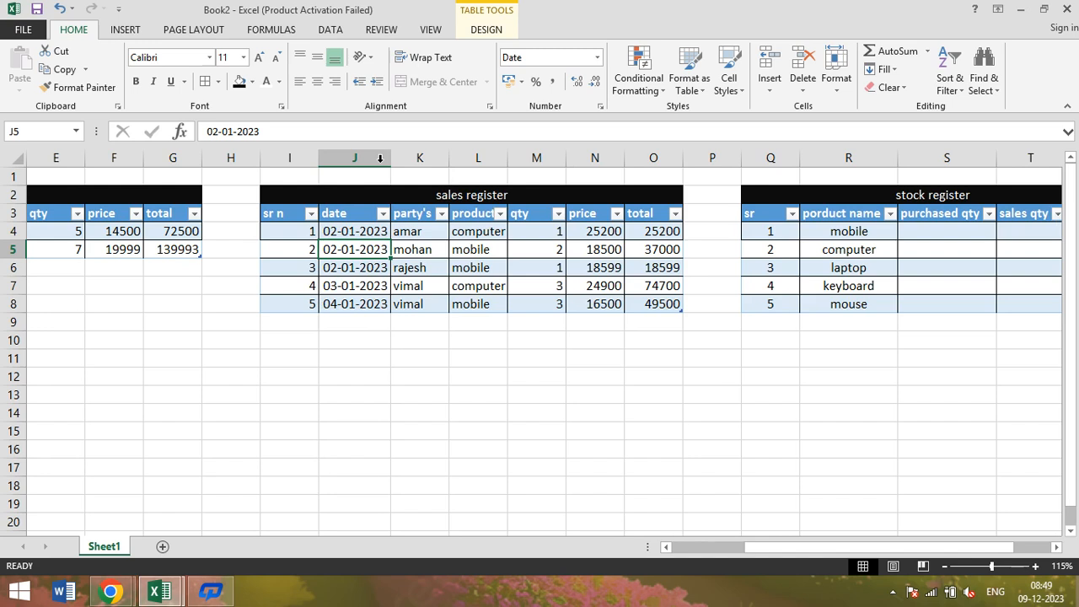
# Start a SUMIF formula in the stock register's purchased qty cell for mobile, using the purchase register's product name column as the range.
pyautogui.click(931, 233)
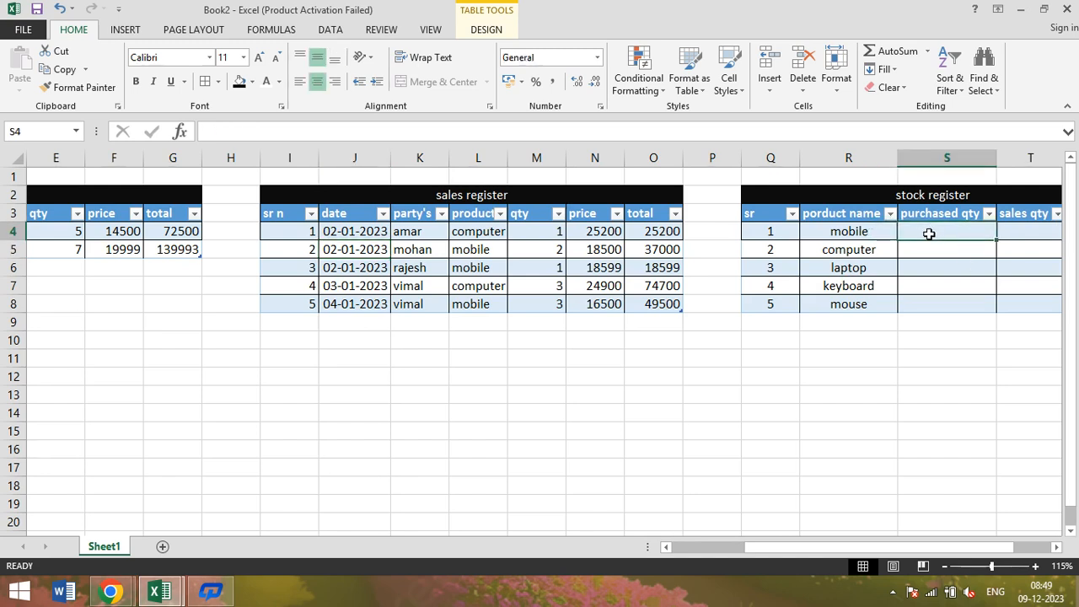
pyautogui.write('=')
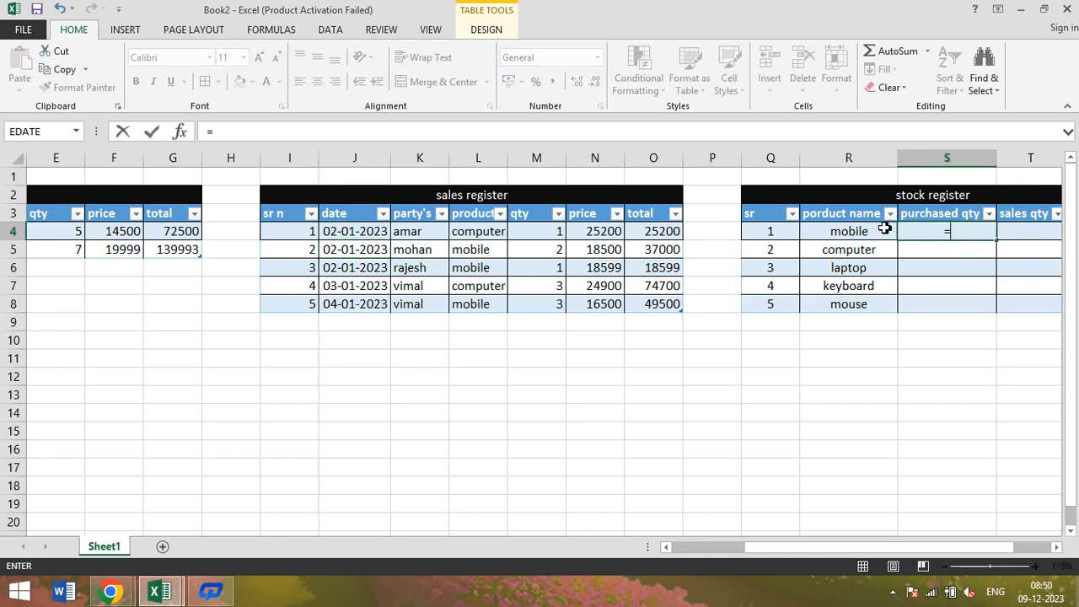
pyautogui.write('sumi')
pyautogui.press('Tab')
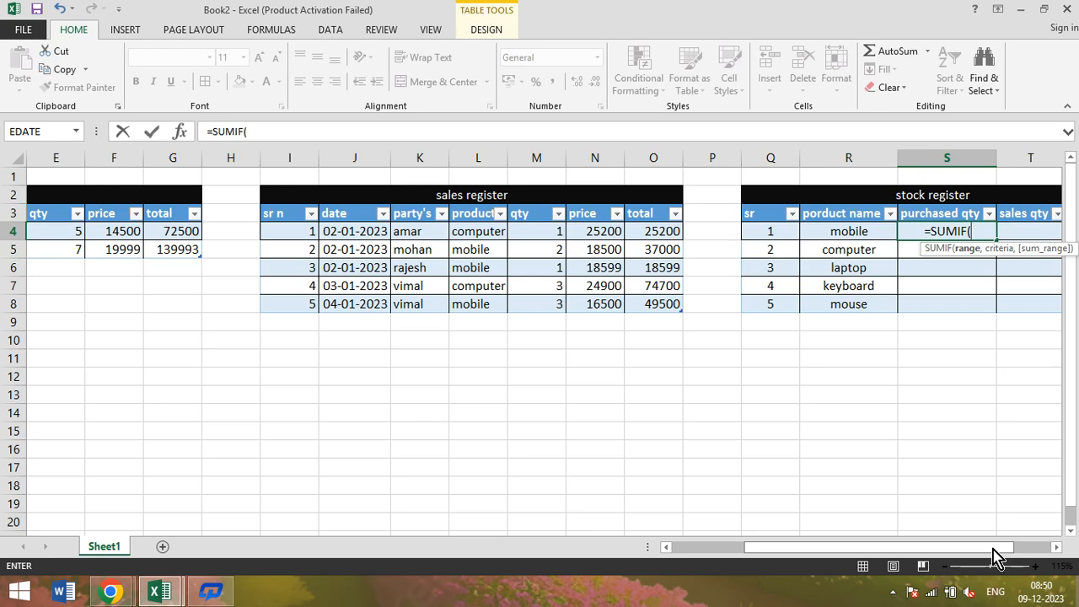
pyautogui.moveTo(994, 549); pyautogui.dragTo(885, 556)
pyautogui.moveTo(270, 234); pyautogui.dragTo(277, 251)
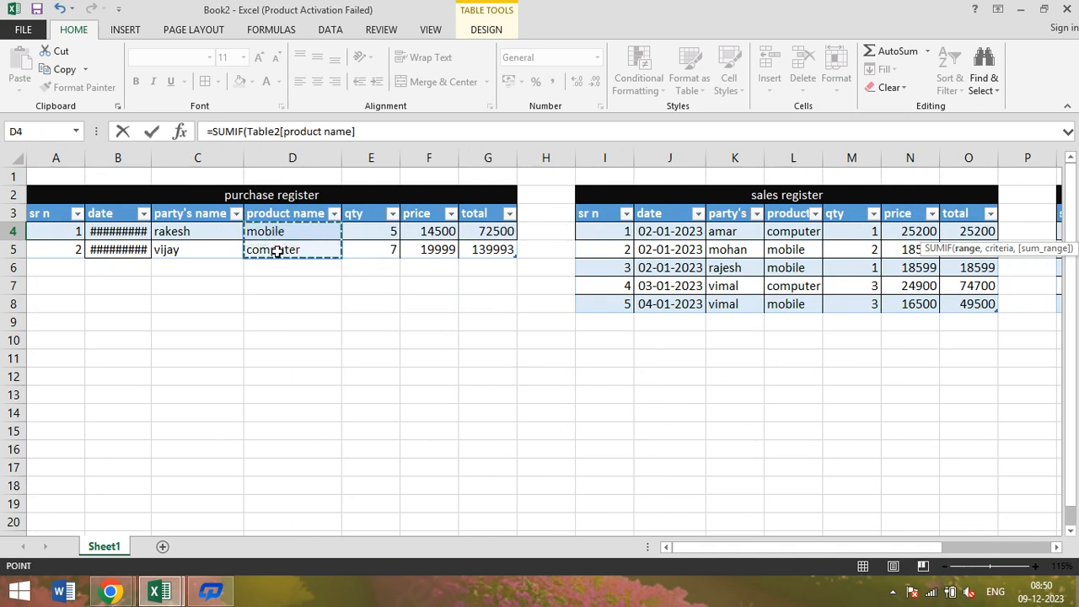
pyautogui.write(',')
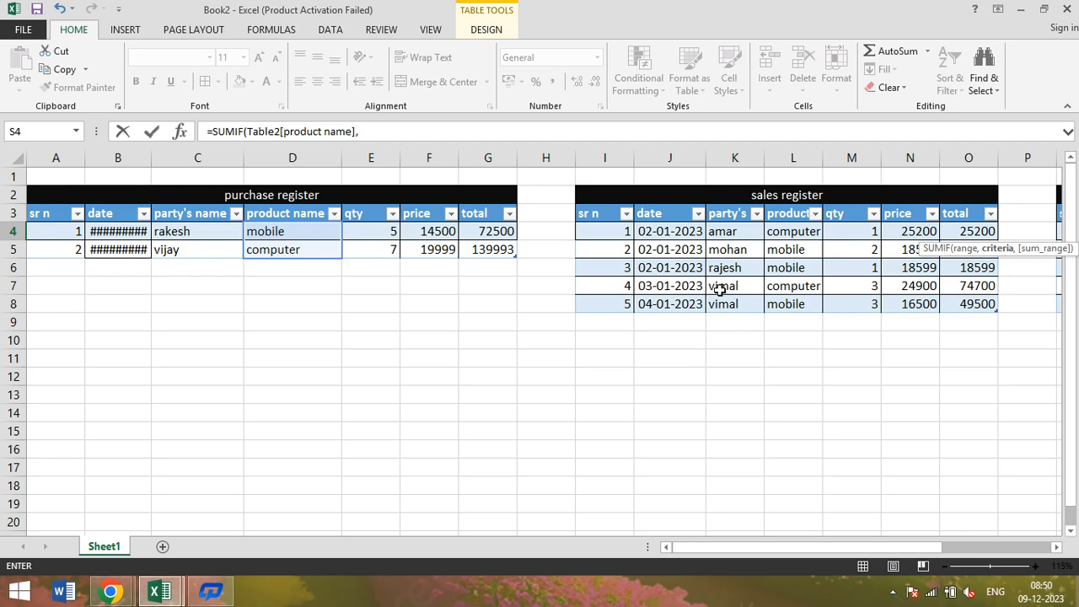
# Finish the SUMIF formula with the stock row's product name as the criteria and the purchase register's qty column as the sum range.
pyautogui.moveTo(896, 548); pyautogui.dragTo(1000, 535)
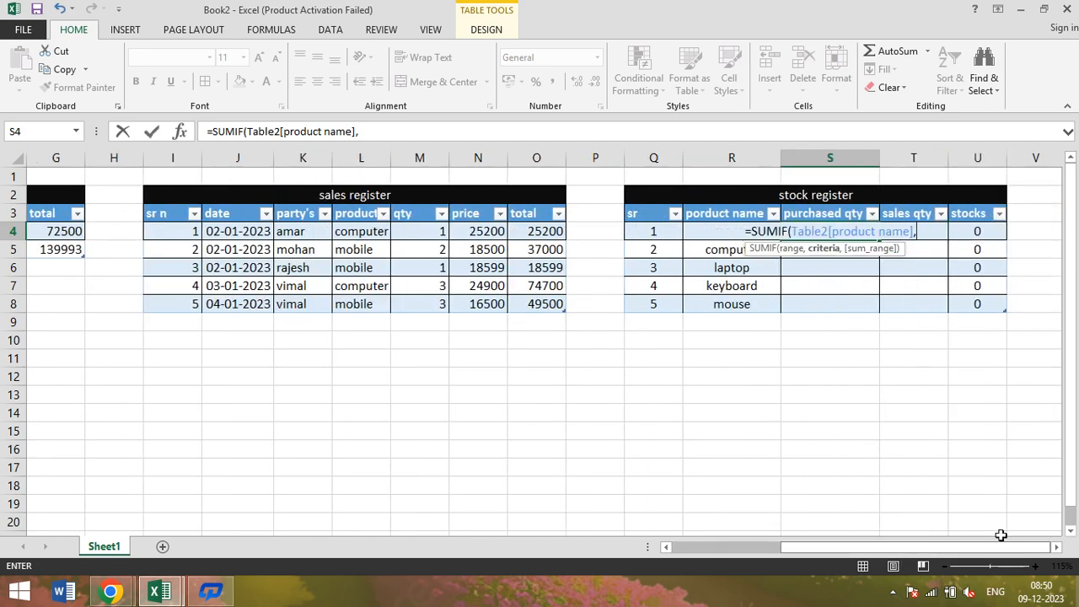
pyautogui.click(694, 233)
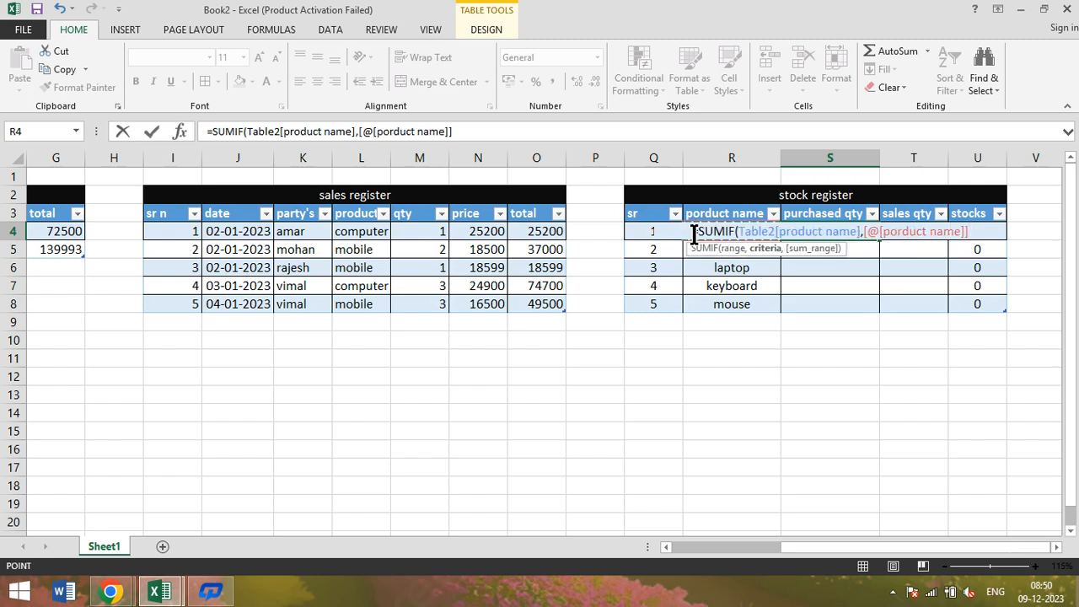
pyautogui.write(',')
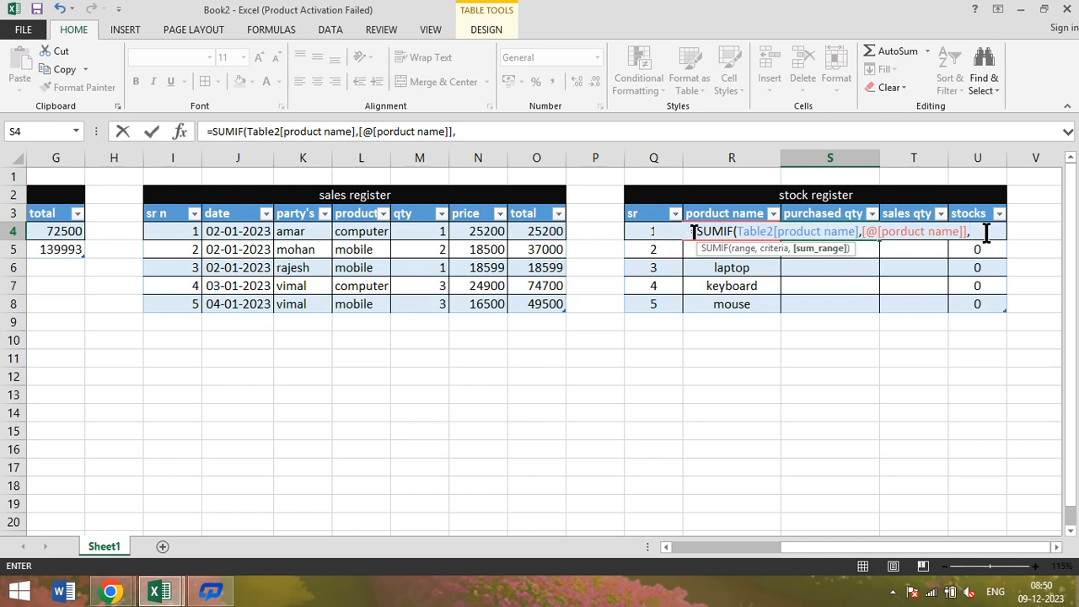
pyautogui.moveTo(911, 549); pyautogui.dragTo(818, 545)
pyautogui.moveTo(243, 231); pyautogui.dragTo(250, 245)
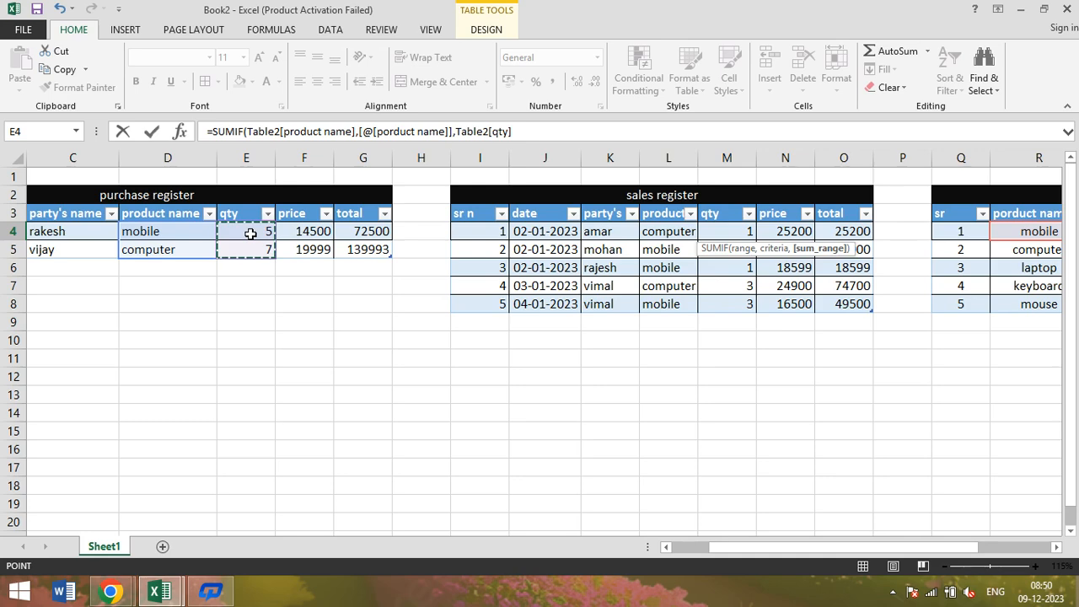
pyautogui.press('Return')
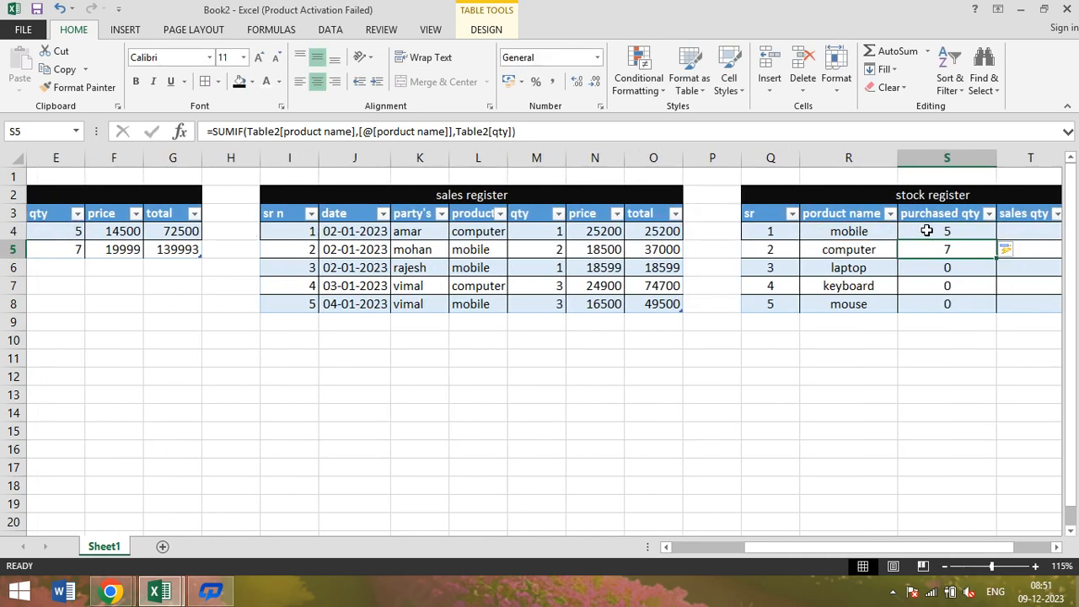
# Autofit the purchase register's date column so its dates fit.
pyautogui.click(127, 260)
pyautogui.press('Left')
pyautogui.press('Left')
pyautogui.press('Left')
pyautogui.press('Left')
pyautogui.press('Left')
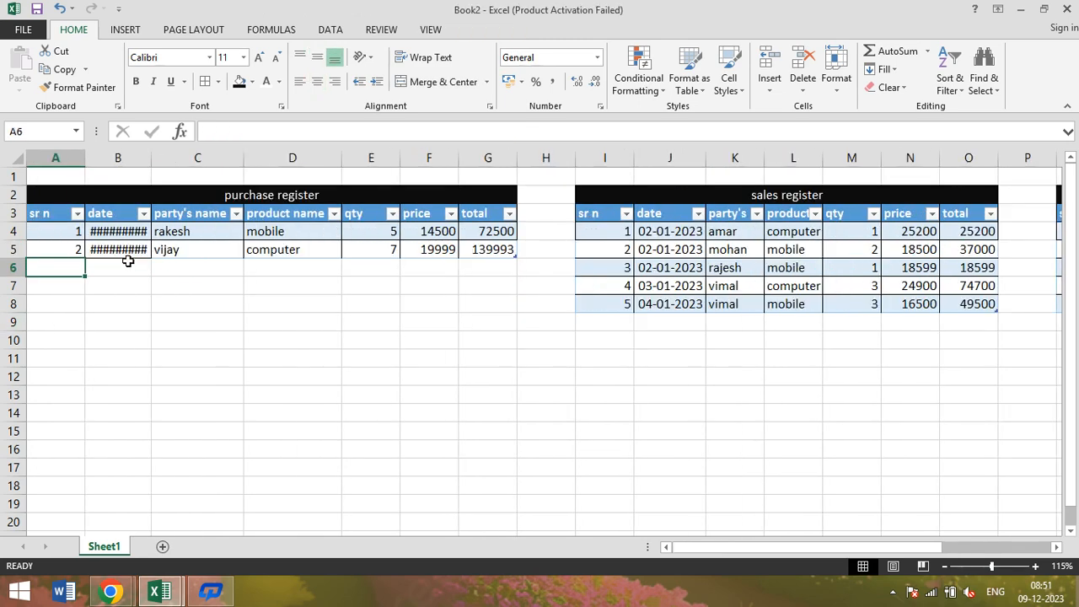
pyautogui.click(148, 177)
pyautogui.doubleClick(151, 159)
# Start the third purchase in row 6 with serial number 3, the date 02-01-2023 and the party's name.
pyautogui.click(63, 261)
pyautogui.write('2')
pyautogui.press('BackSpace')
pyautogui.write('3')
pyautogui.press('Tab')
pyautogui.write('2-1-23')
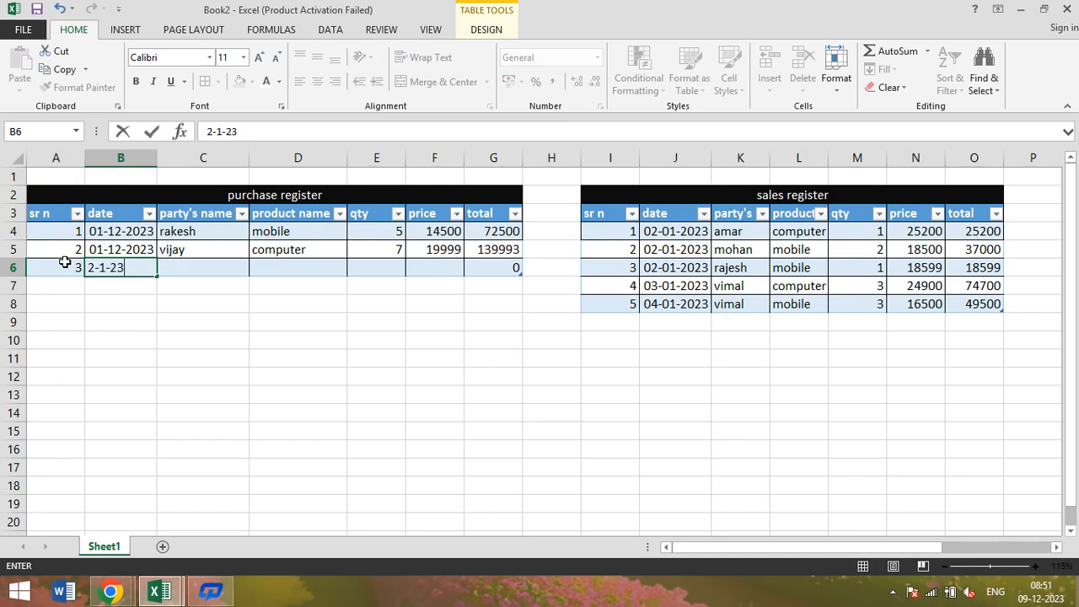
pyautogui.press('Tab')
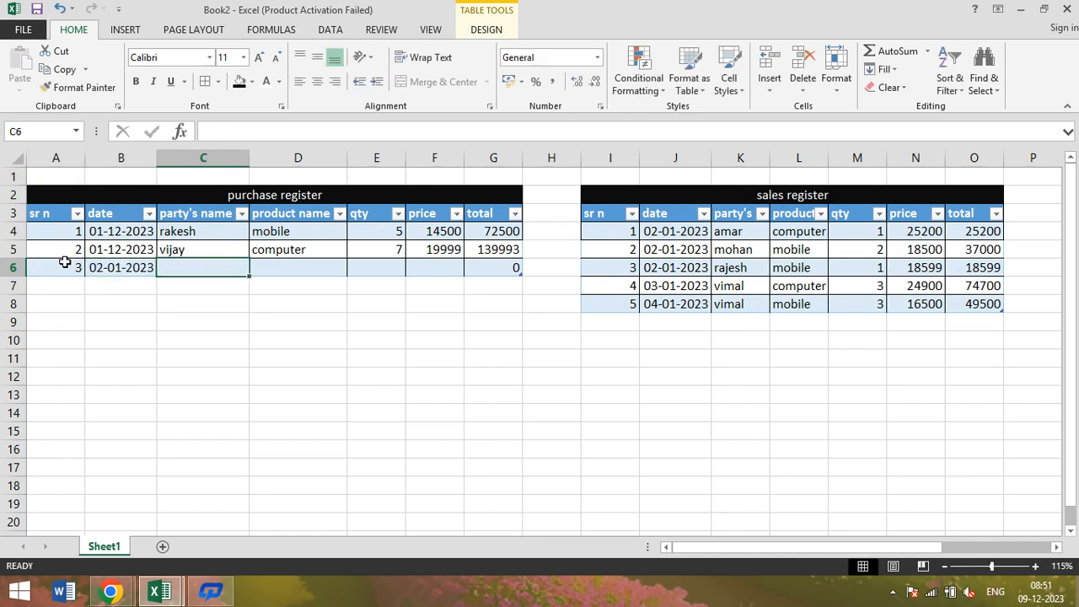
pyautogui.write('nihal')
pyautogui.press('Tab')
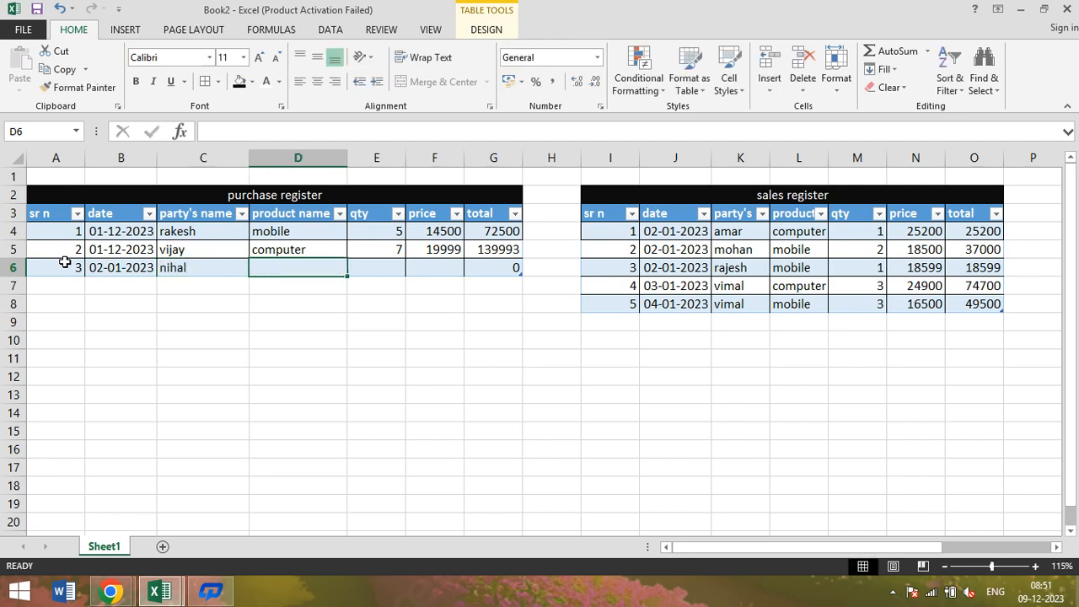
# Complete the third purchase with product "mouse", quantity 100 and price 65.
pyautogui.write('mouse')
pyautogui.press('Tab')
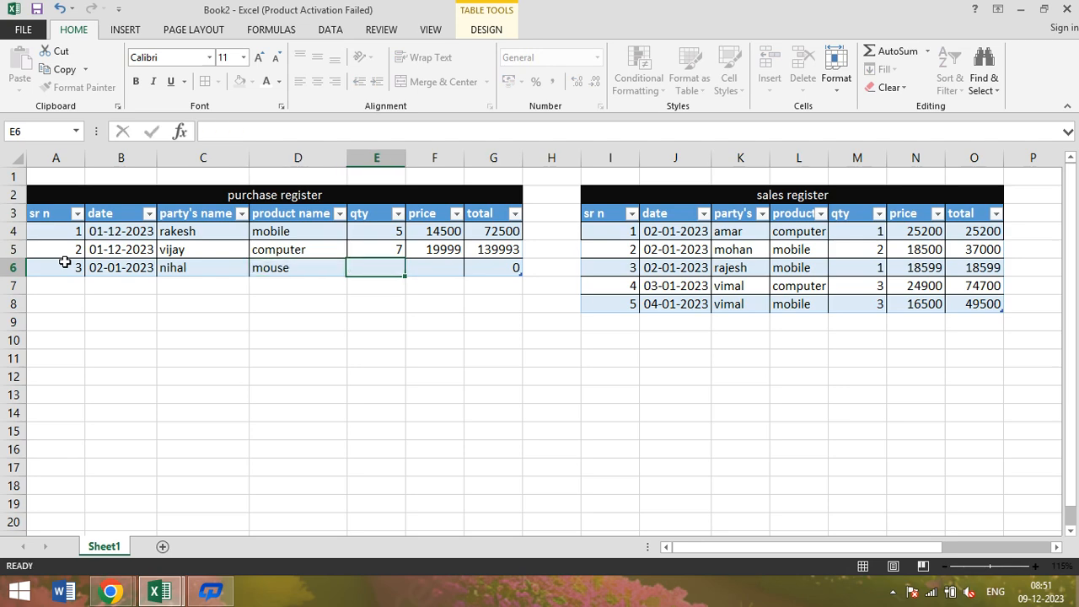
pyautogui.write('100')
pyautogui.press('Tab')
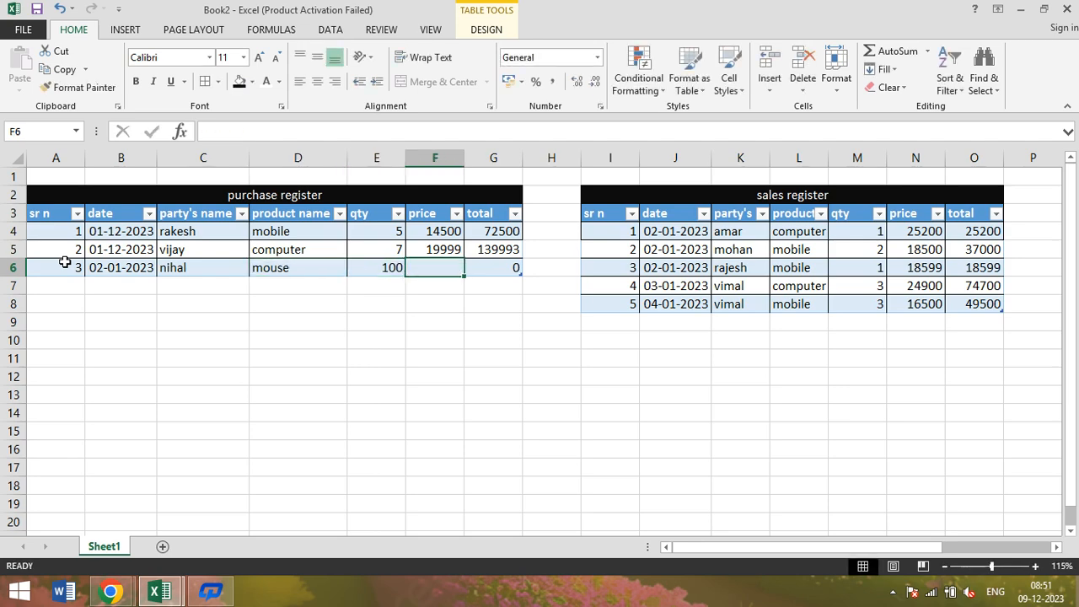
pyautogui.write('65')
pyautogui.press('Tab')
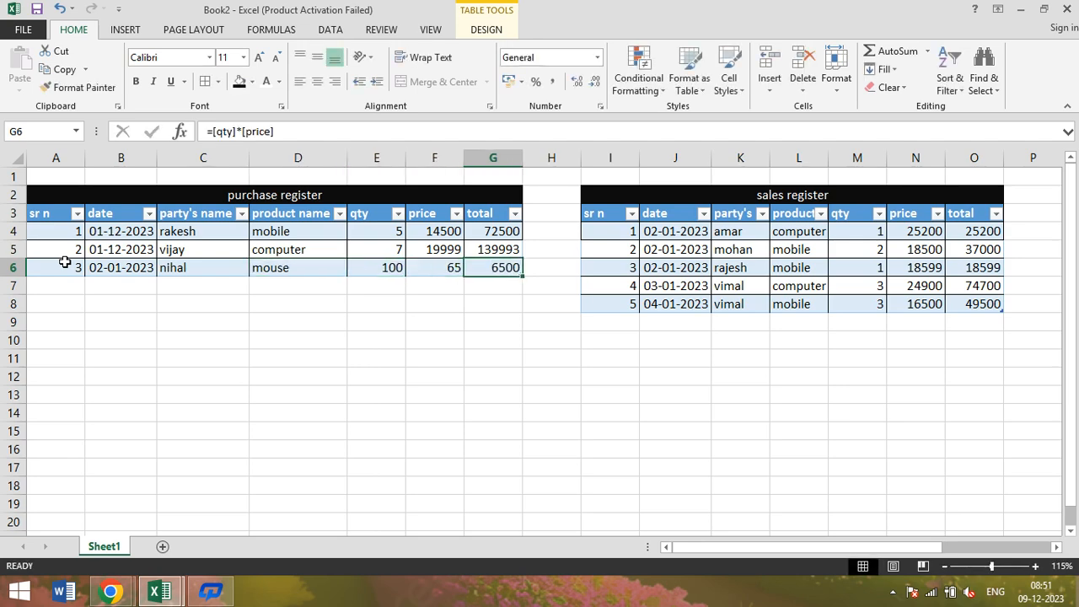
# Start the fourth purchase in row 7 with serial number 4, repeating the date 02-01-2023 and the party's name from the row above.
pyautogui.press('Tab')
pyautogui.write('4')
pyautogui.press('Tab')
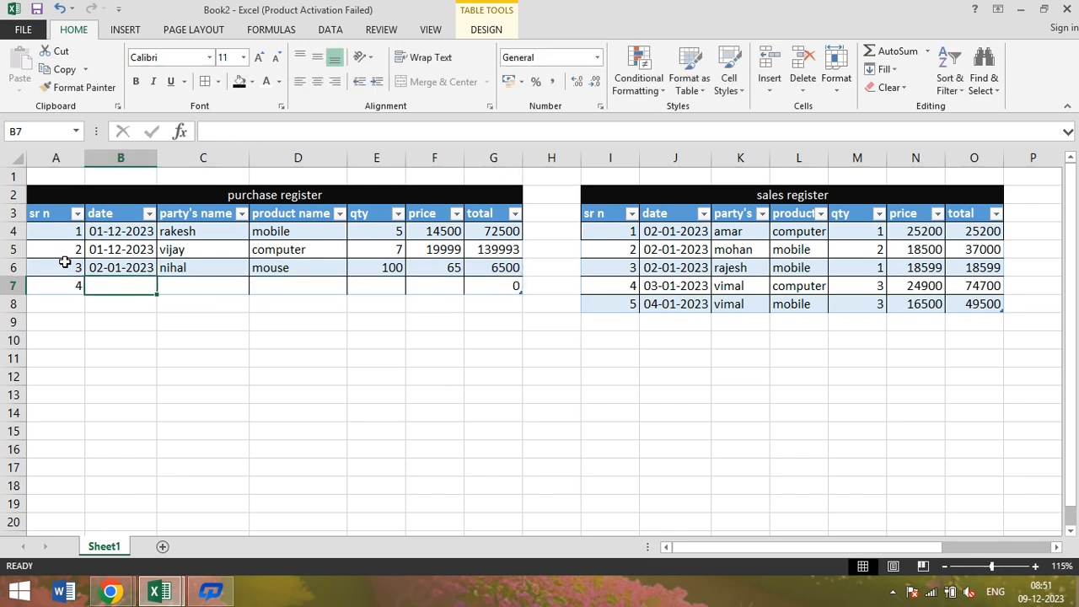
pyautogui.hotkey('ctrl', 'd')
pyautogui.press('Tab')
pyautogui.write('ky')
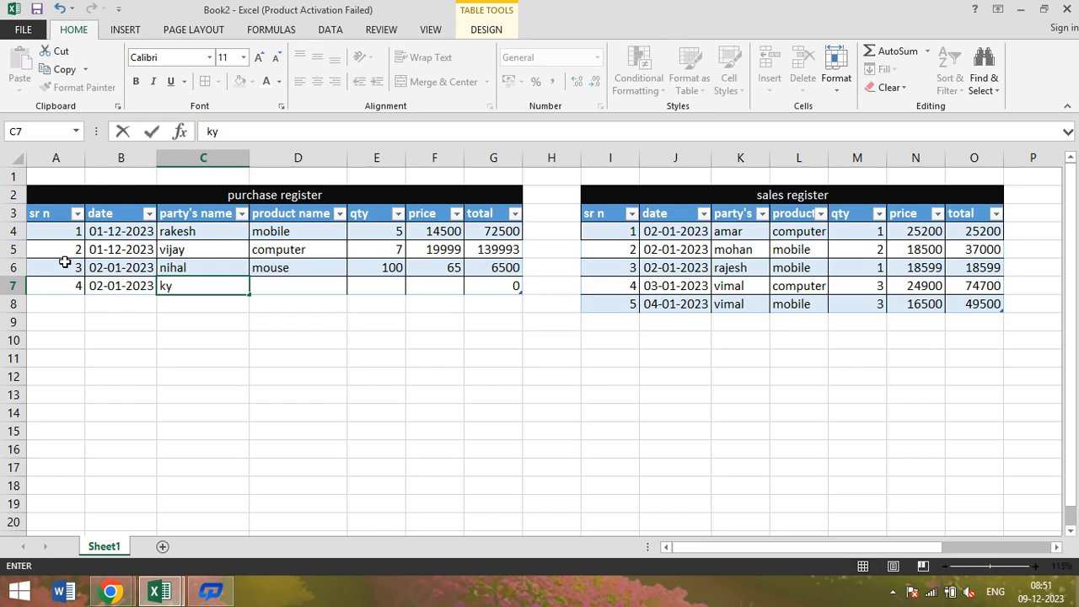
pyautogui.press('BackSpace')
pyautogui.write('eyboard')
pyautogui.press('Tab')
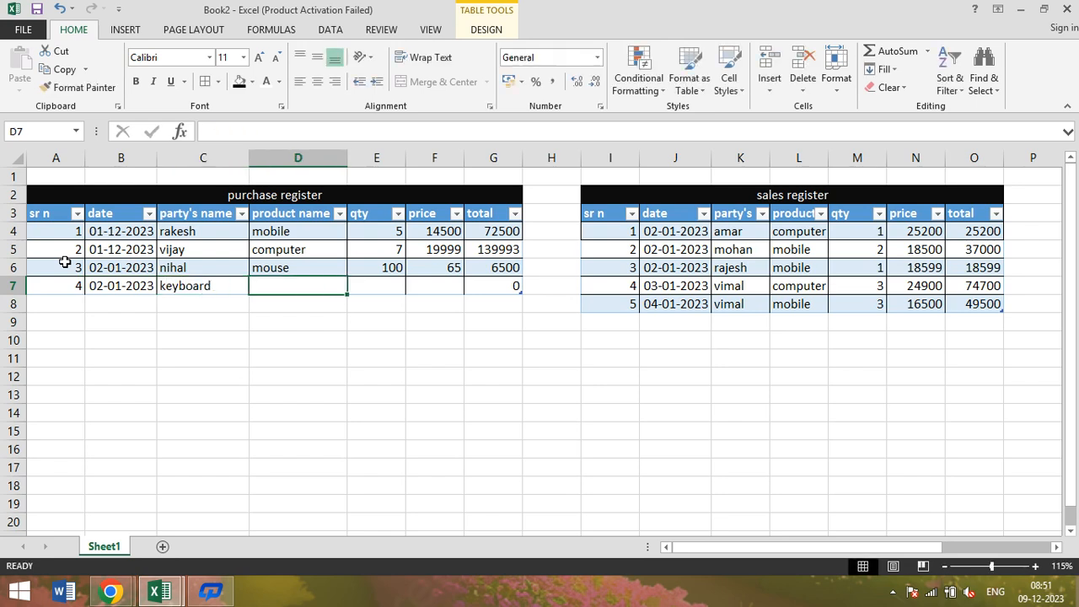
pyautogui.hotkey('ctrl', 'a')
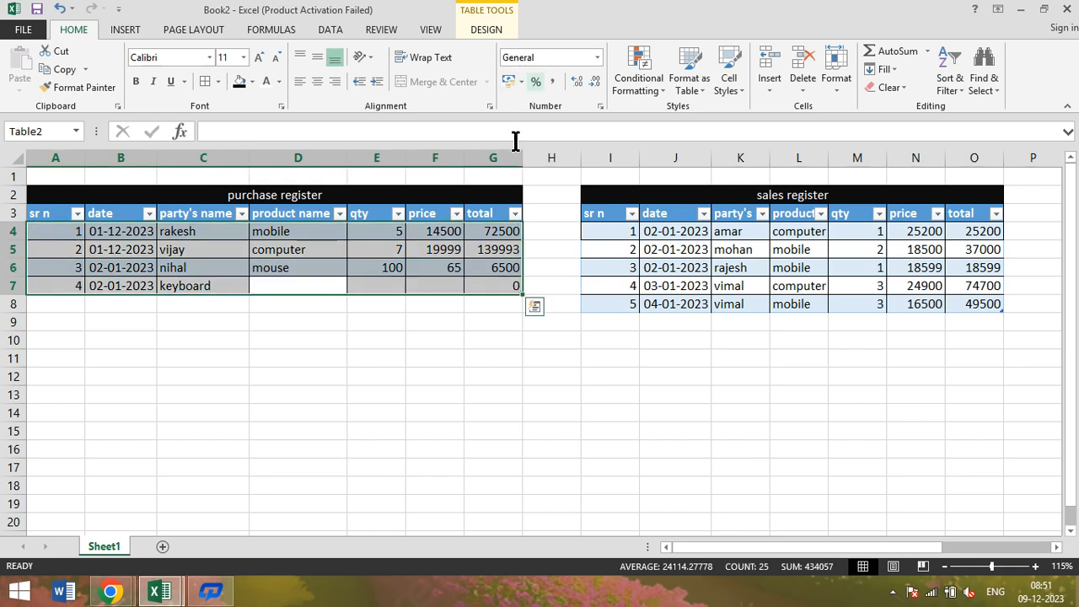
pyautogui.click(179, 286)
pyautogui.hotkey('ctrl', 'd')
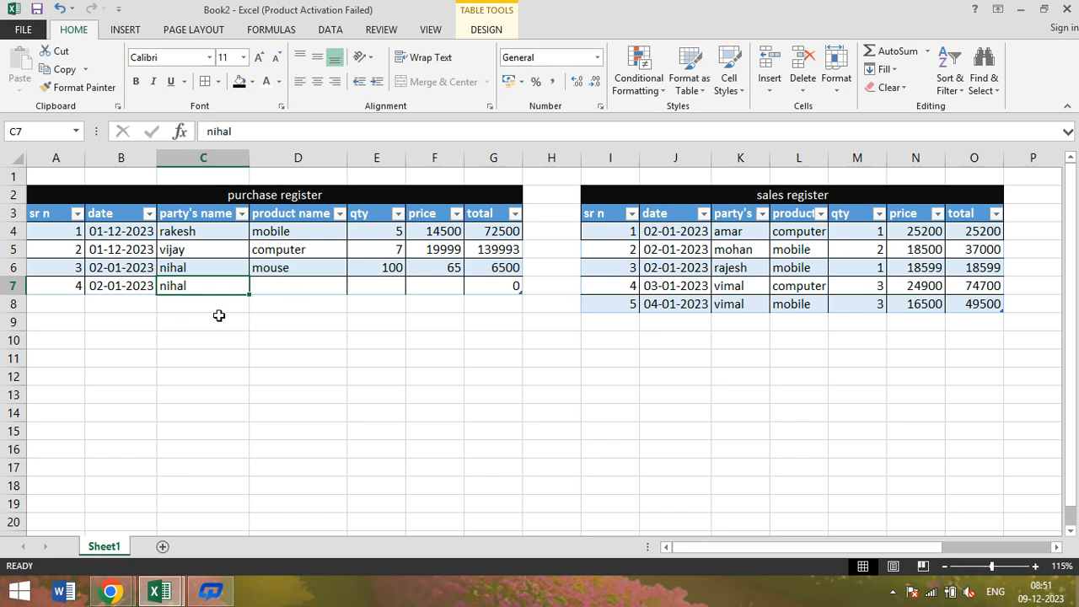
# Complete the fourth purchase with product "keyboard", quantity 50 and price 170.
pyautogui.click(274, 286)
pyautogui.write('vi')
pyautogui.press('BackSpace')
pyautogui.write('keyboard')
pyautogui.press('Tab')
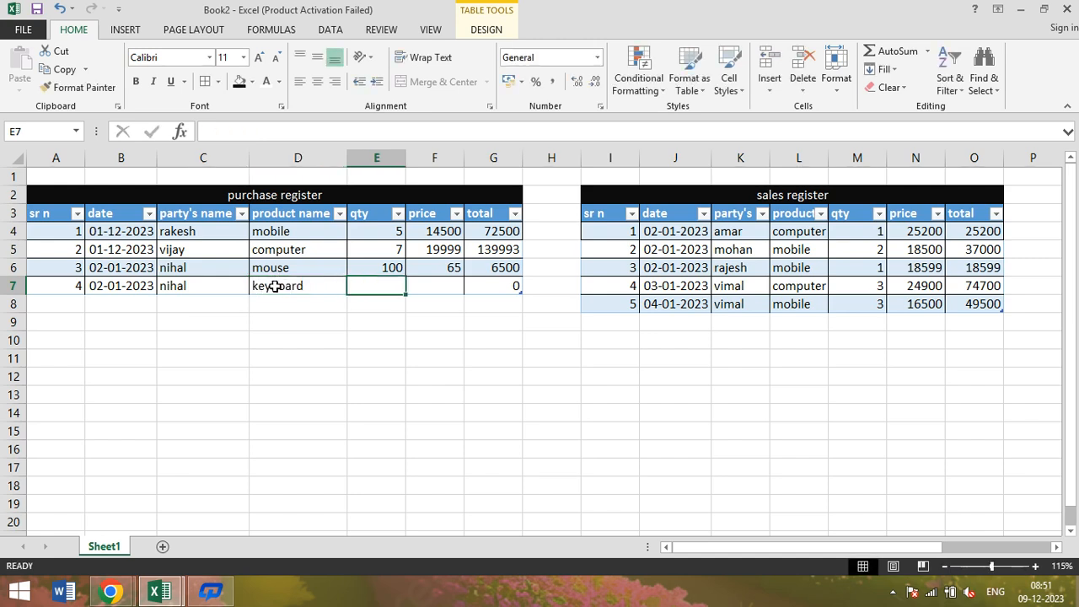
pyautogui.write('50')
pyautogui.press('Tab')
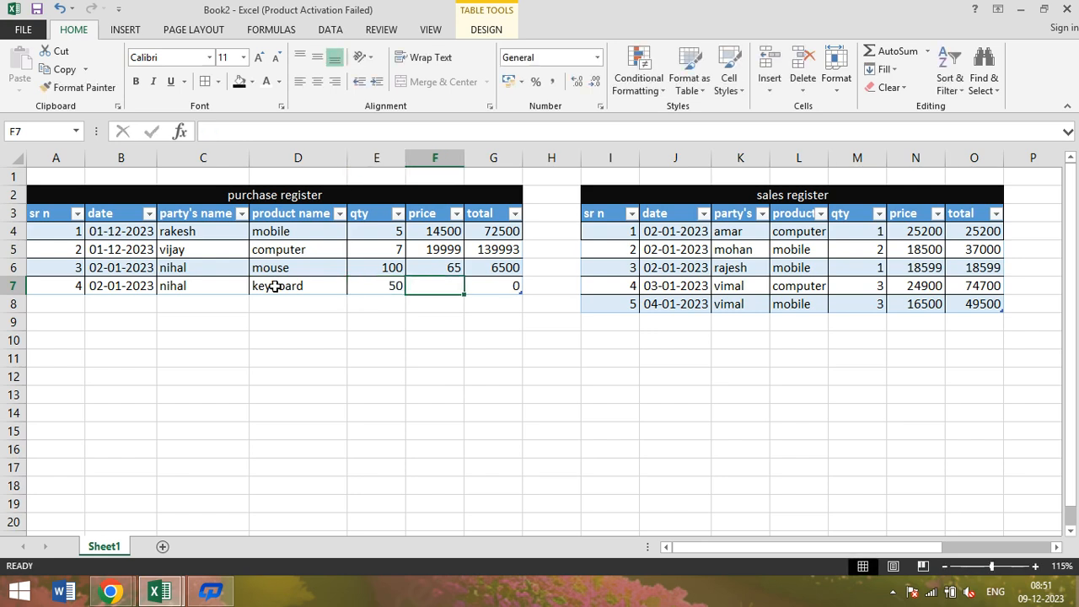
pyautogui.write('170')
pyautogui.press('Tab')
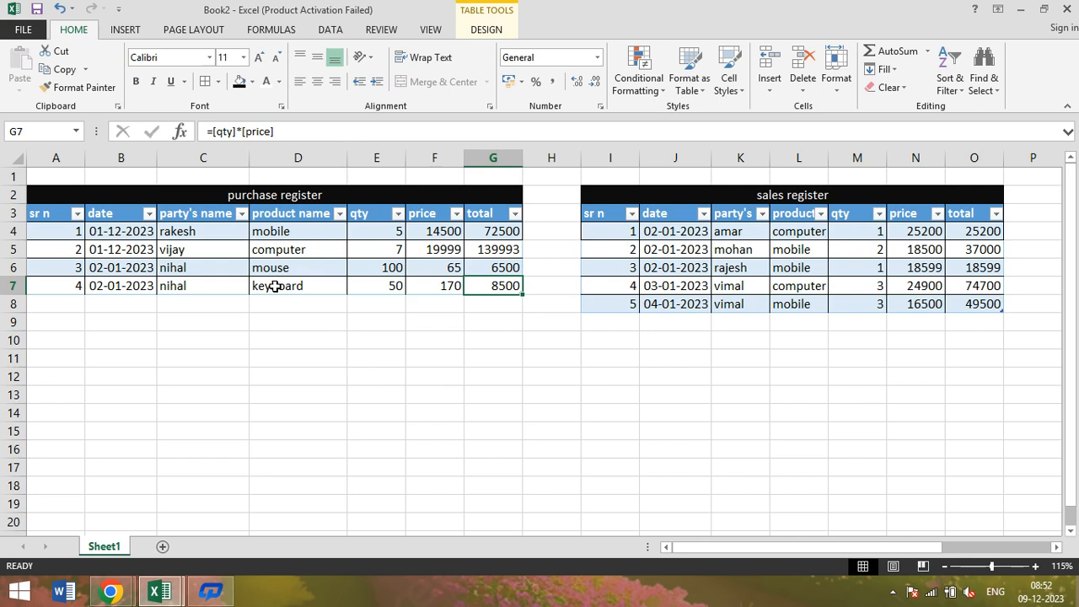
# Start the fifth purchase in row 8 with serial number 5, the date 02-01-2023 and the party's name.
pyautogui.press('Tab')
pyautogui.write('5')
pyautogui.press('Tab')
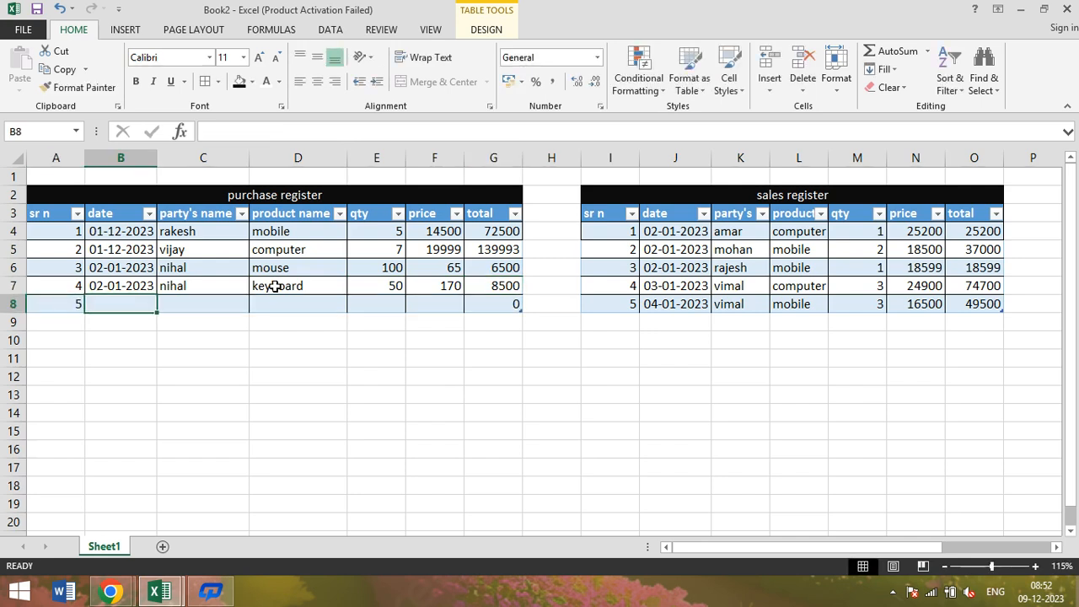
pyautogui.hotkey('ctrl', 'd')
pyautogui.press('Tab')
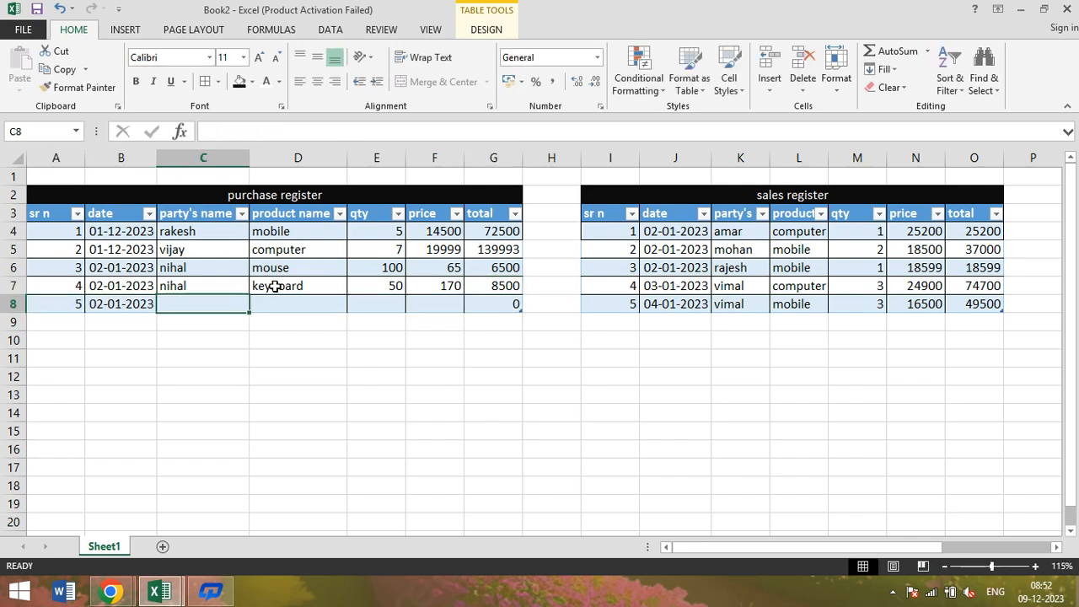
pyautogui.write('amar')
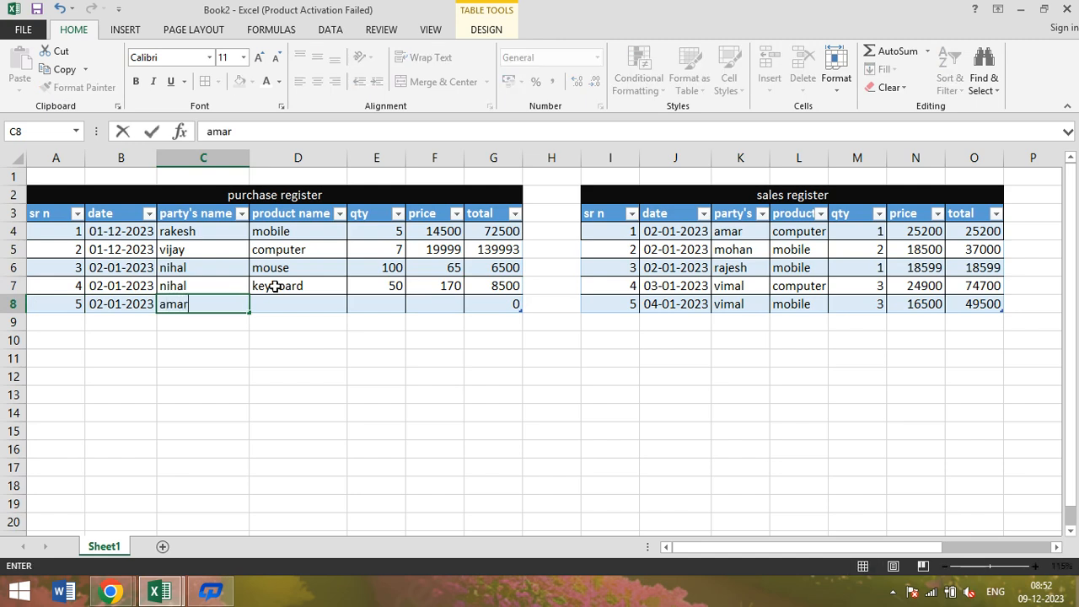
pyautogui.press('Tab')
# Complete the fifth purchase with product "keyboard", quantity 20 and price 150.
pyautogui.hotkey('ctrl', 'd')
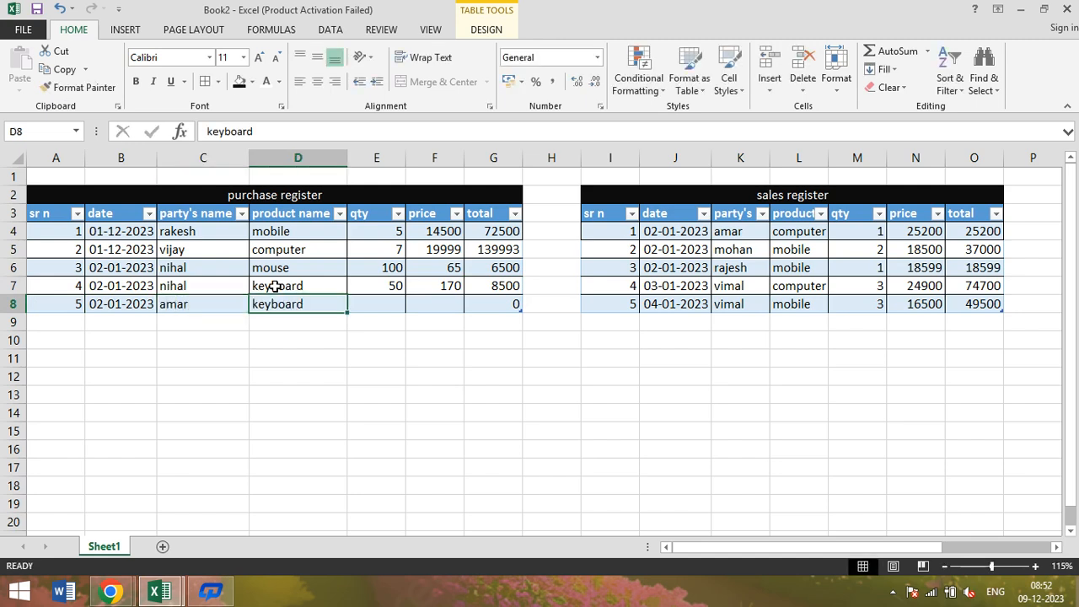
pyautogui.press('Tab')
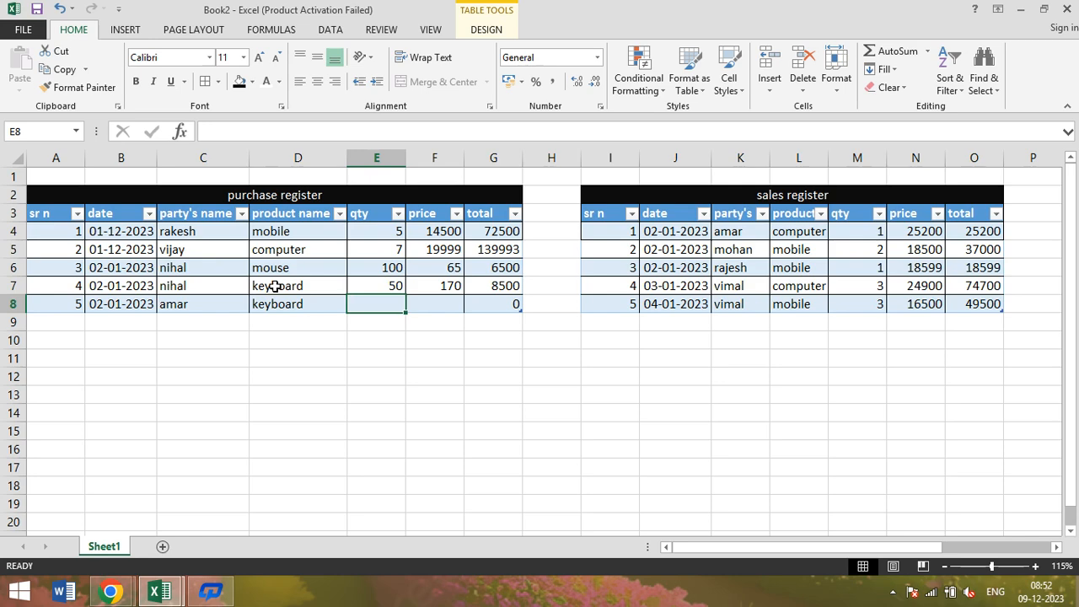
pyautogui.write('20')
pyautogui.press('Tab')
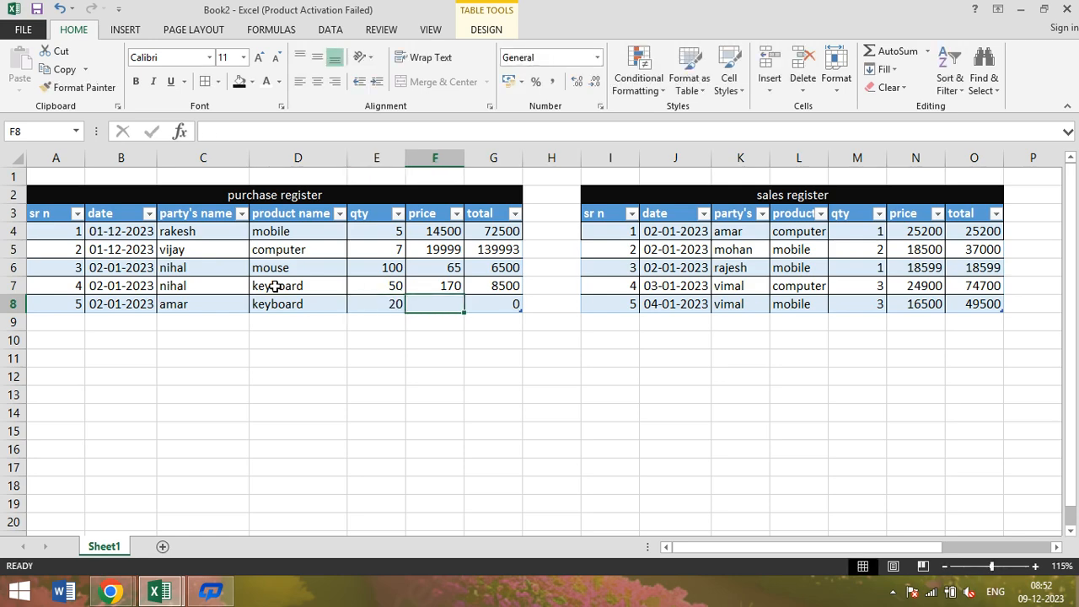
pyautogui.write('150')
pyautogui.press('Tab')
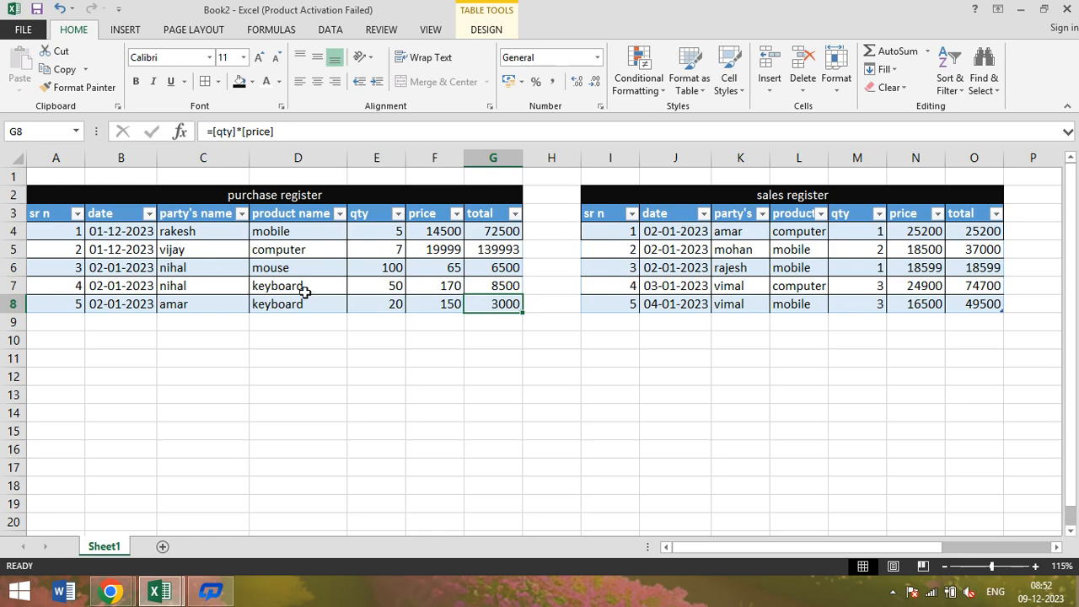
# Make the purchased qty, sales qty and stocks cells of all five stock register rows bold.
pyautogui.moveTo(717, 547); pyautogui.dragTo(830, 556)
pyautogui.moveTo(823, 231); pyautogui.dragTo(956, 305)
pyautogui.hotkey('ctrl', 'b')
pyautogui.click(826, 414)
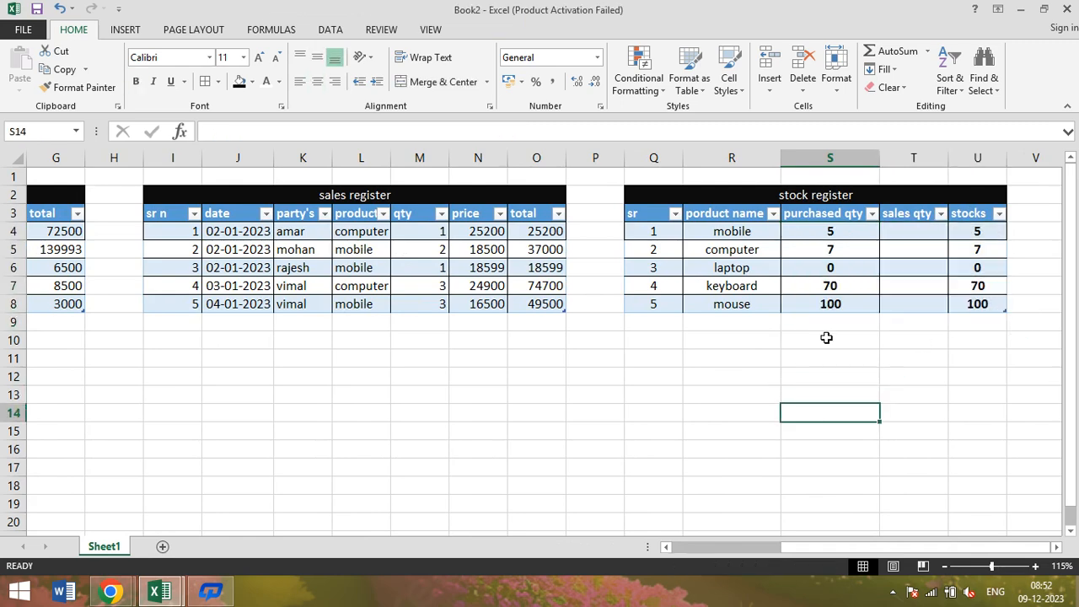
pyautogui.click(828, 288)
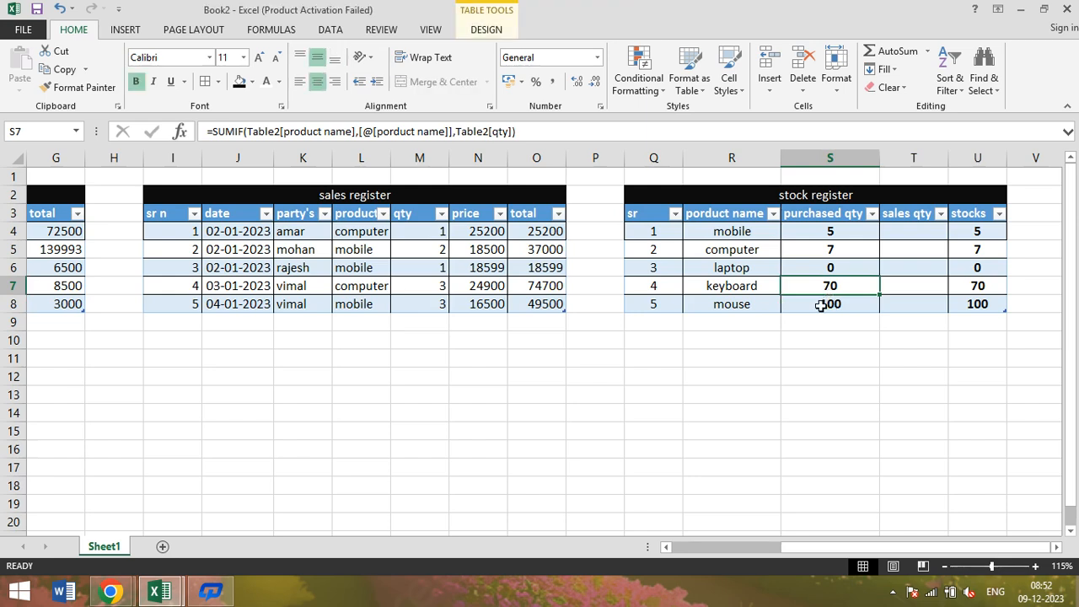
pyautogui.click(764, 305)
pyautogui.click(822, 307)
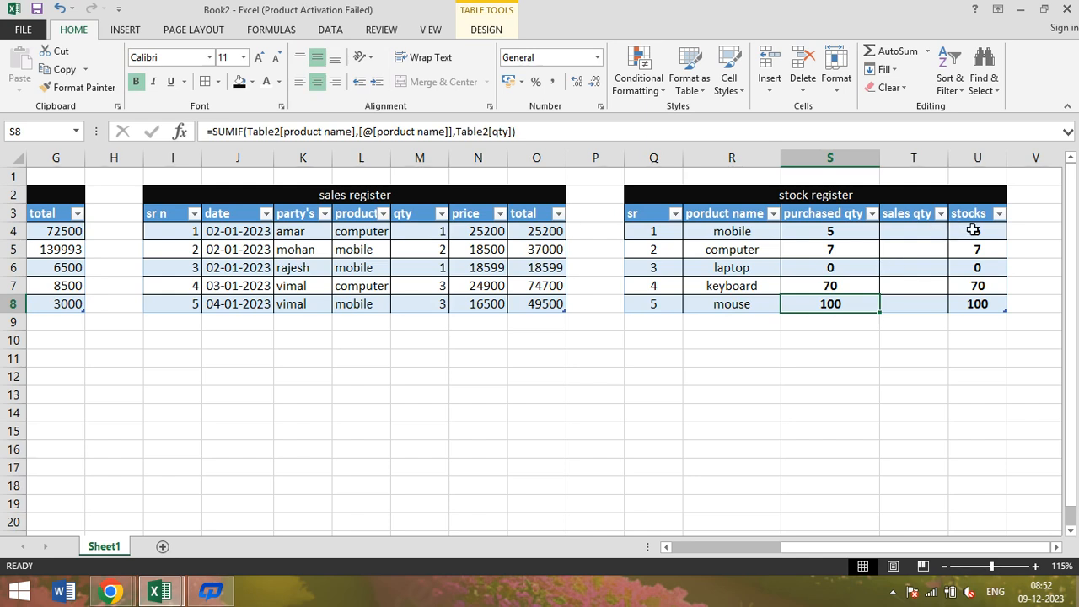
# Fill the stock register's sales qty column with a SUMIF matching each row's product name in the sales register and summing its qty column.
pyautogui.click(922, 234)
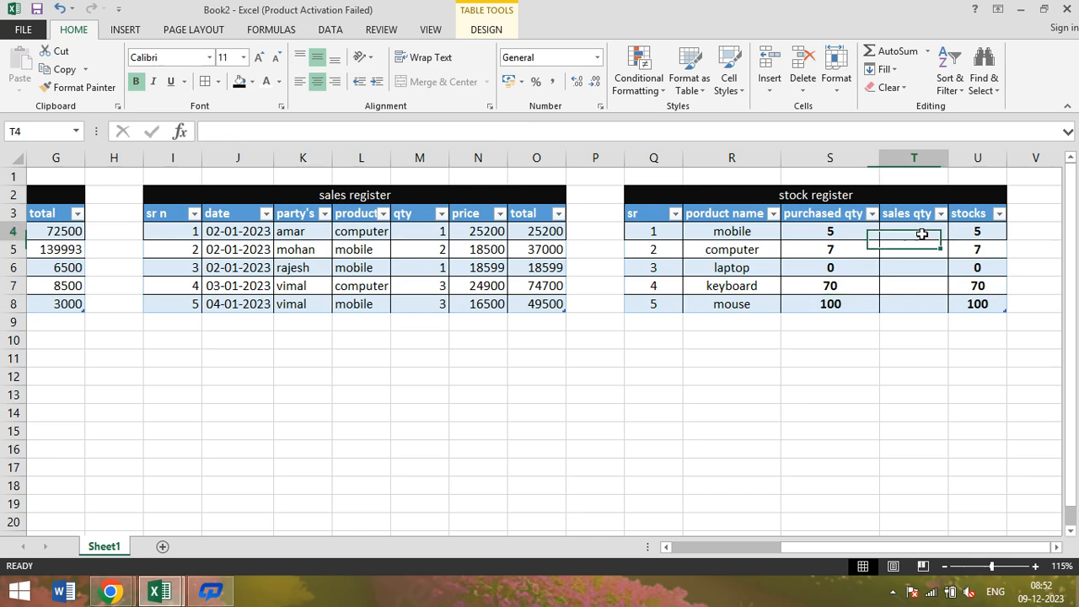
pyautogui.write('=sumif')
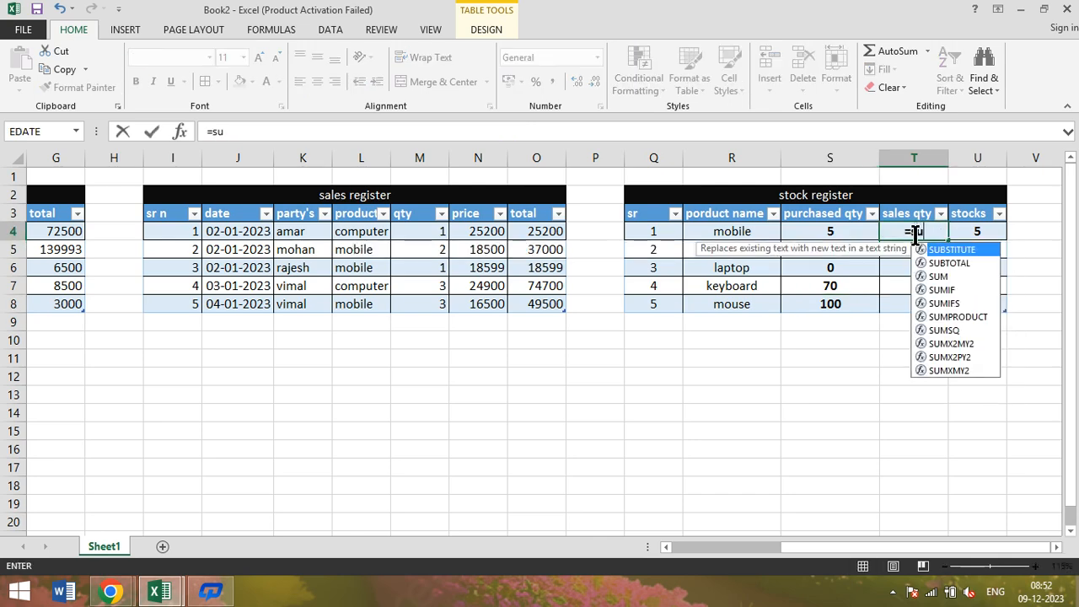
pyautogui.press('Tab')
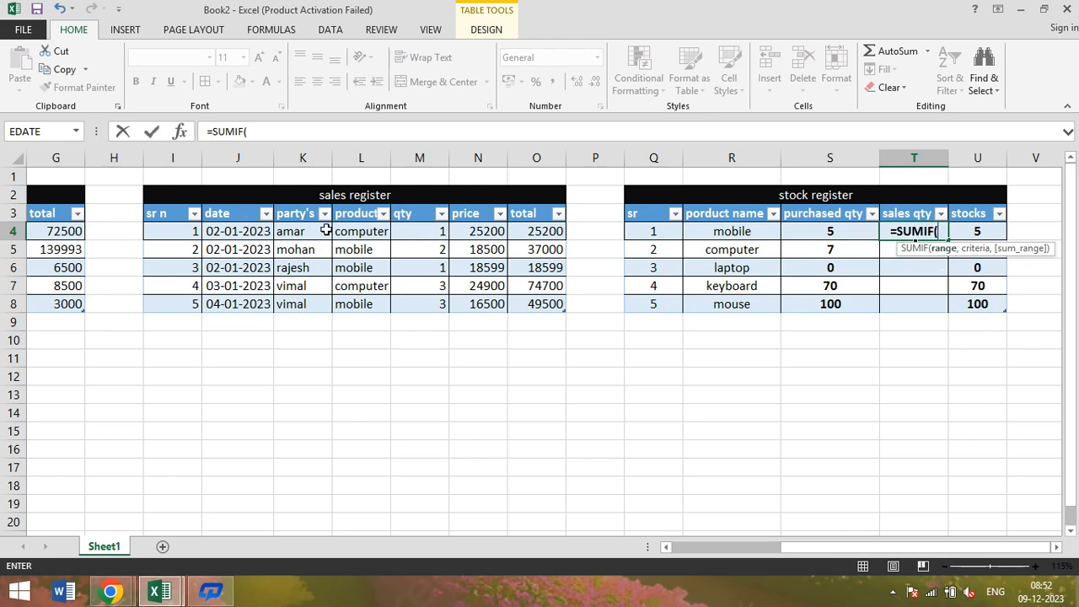
pyautogui.moveTo(342, 234); pyautogui.dragTo(357, 306)
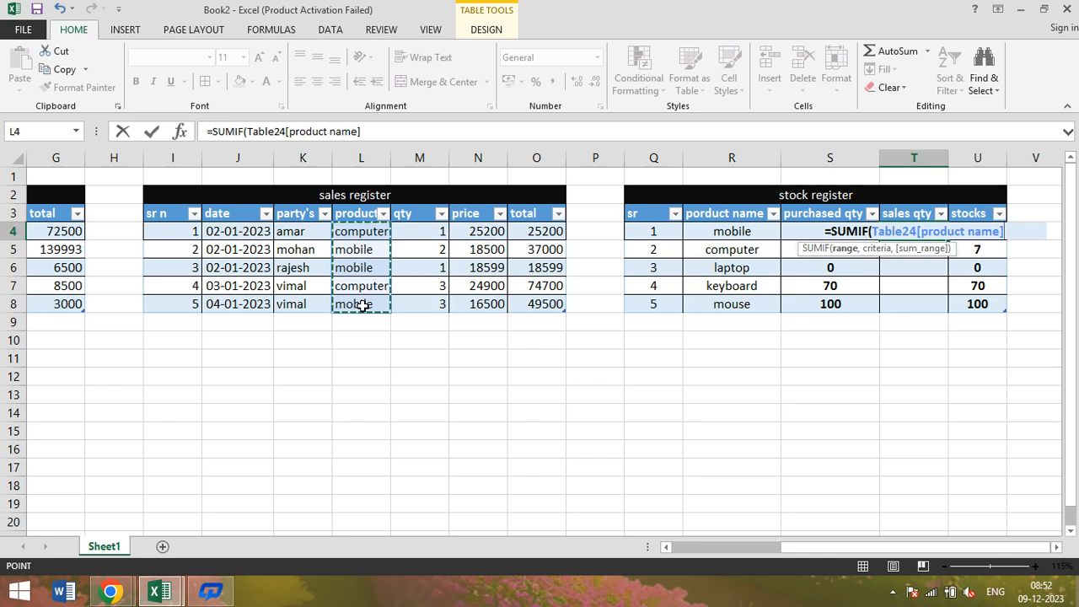
pyautogui.write(',')
pyautogui.click(725, 233)
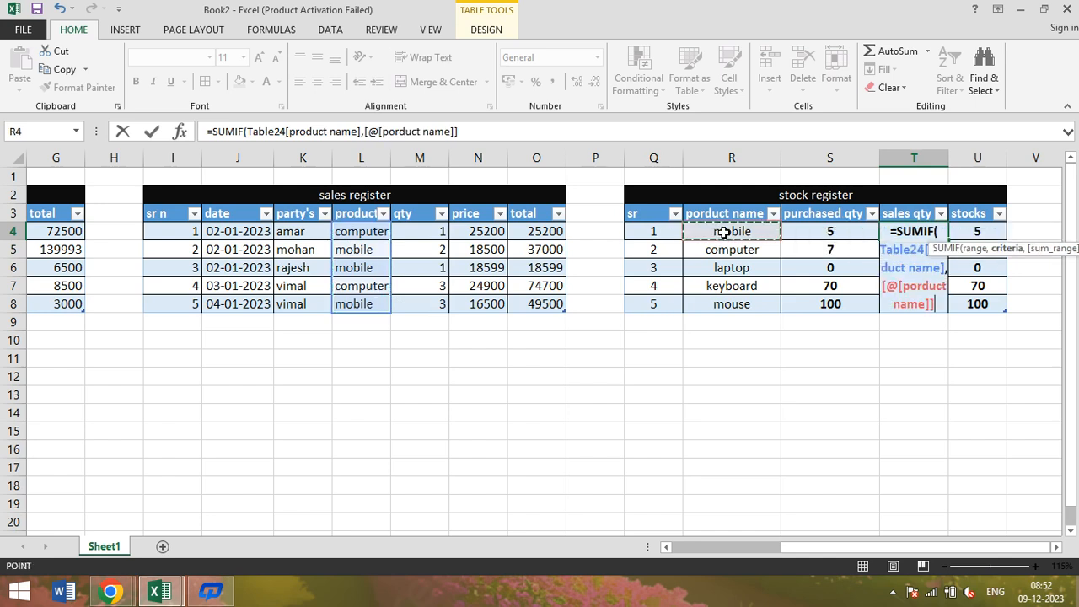
pyautogui.write(',')
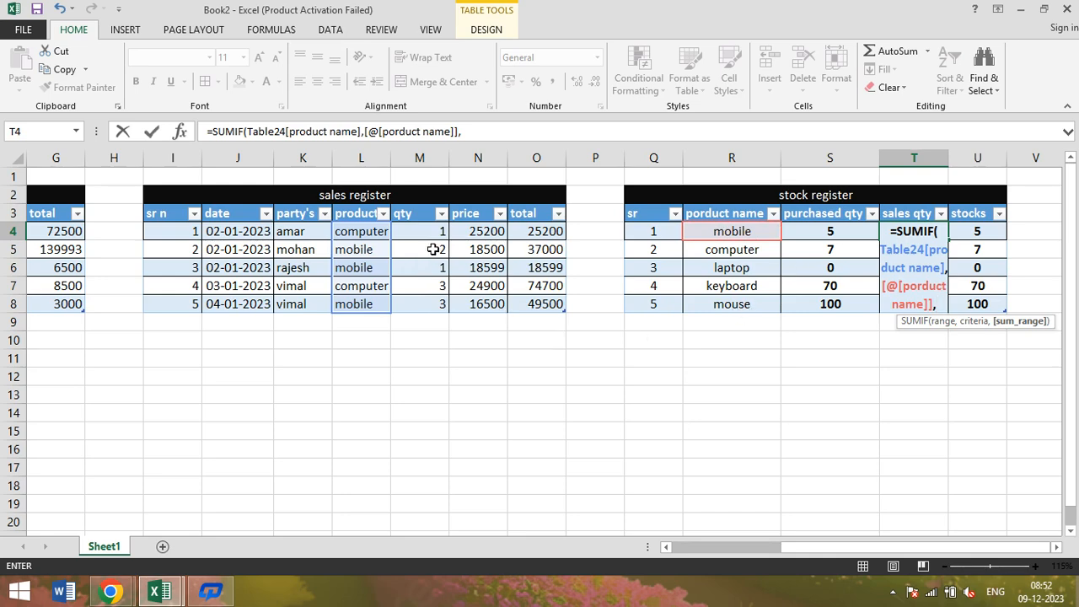
pyautogui.moveTo(435, 236); pyautogui.dragTo(435, 301)
pyautogui.press('Return')
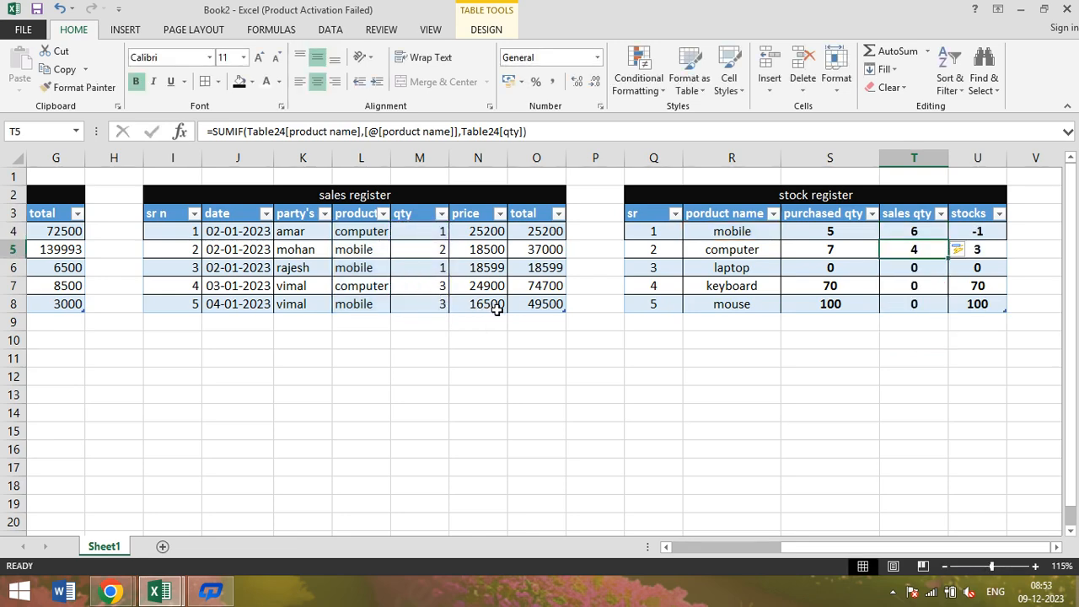
pyautogui.click(882, 389)
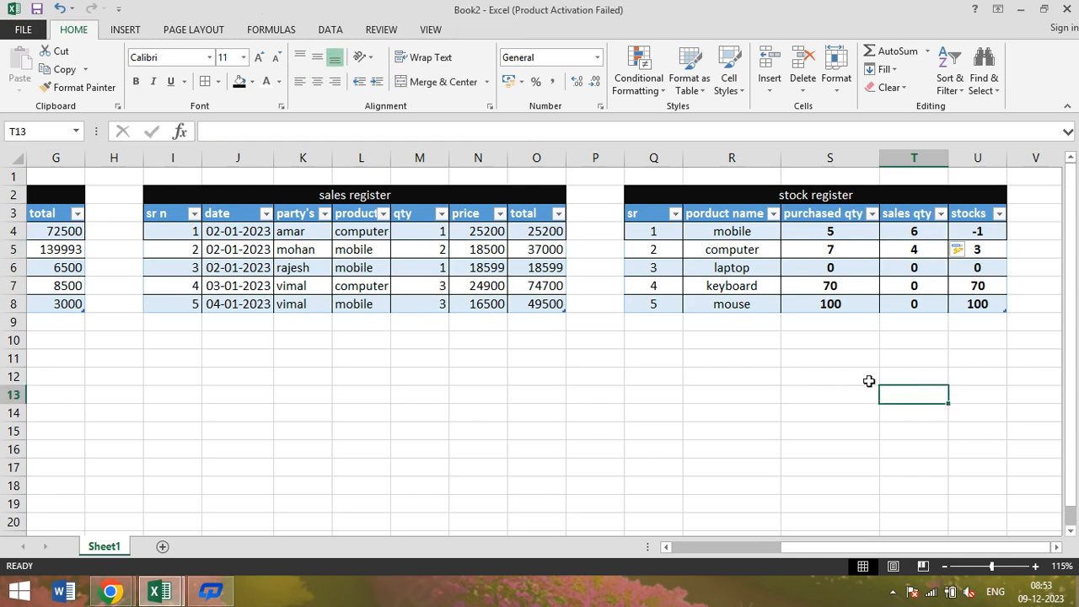
pyautogui.click(832, 233)
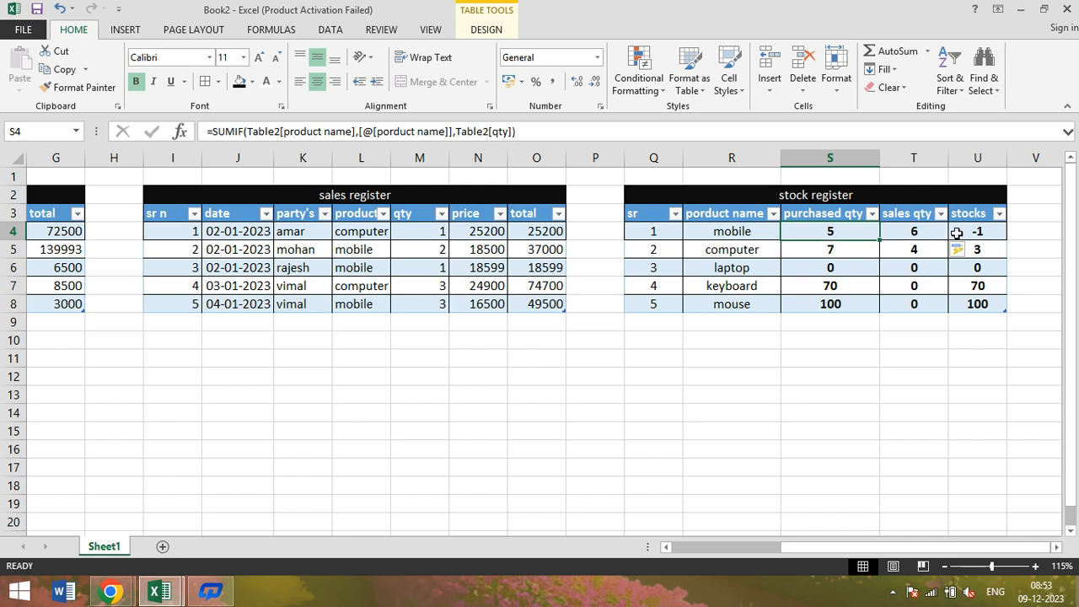
pyautogui.moveTo(965, 231); pyautogui.dragTo(965, 305)
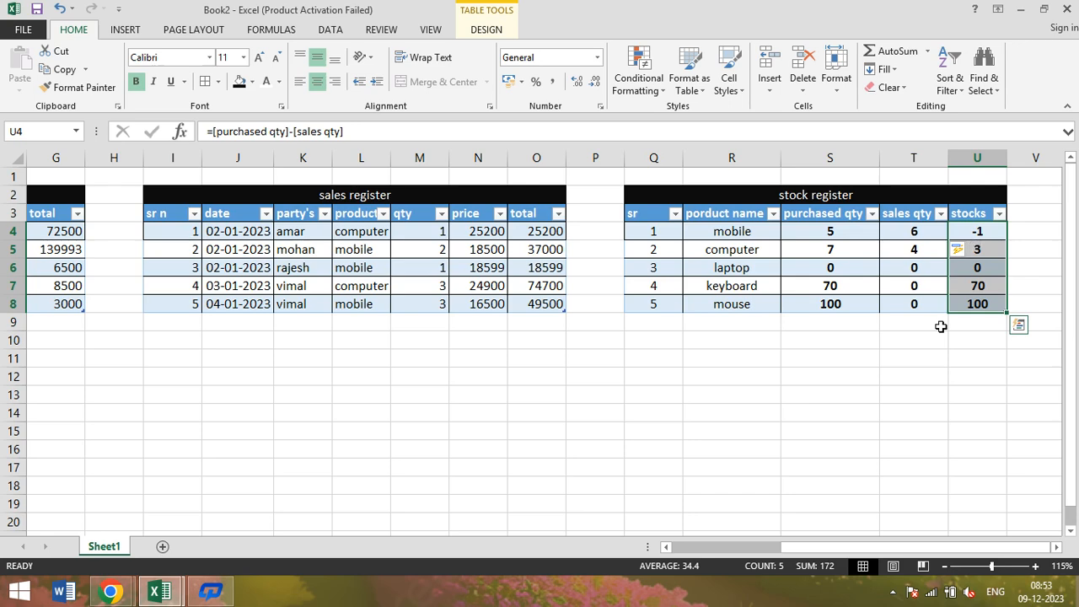
# Start the sixth purchase in row 9 with serial number 6, the date 02-01-2023 and the party's name.
pyautogui.moveTo(848, 549); pyautogui.dragTo(698, 558)
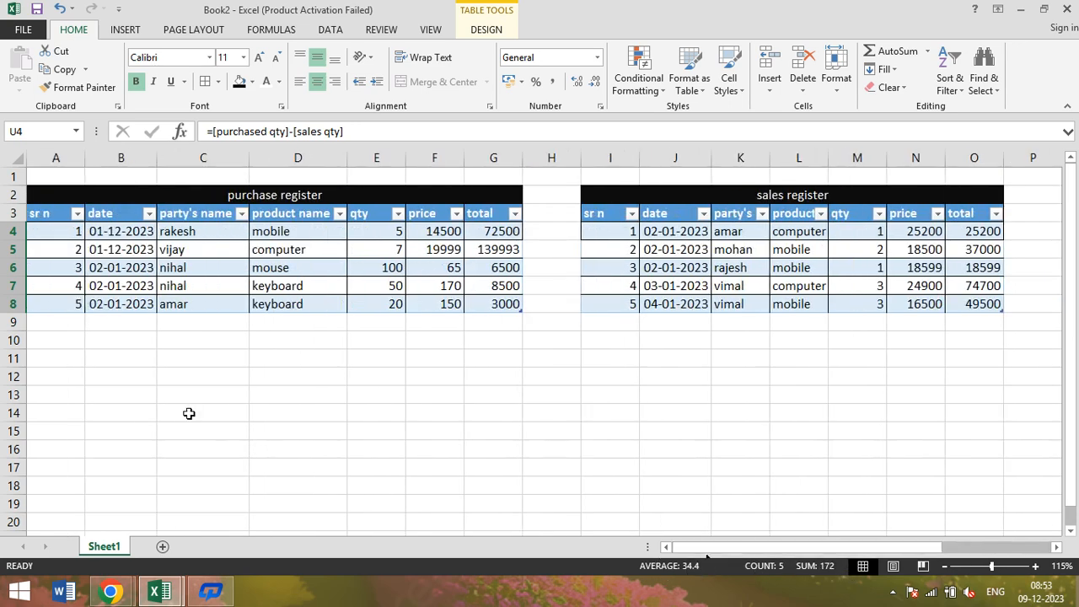
pyautogui.click(62, 324)
pyautogui.write('6')
pyautogui.press('Tab')
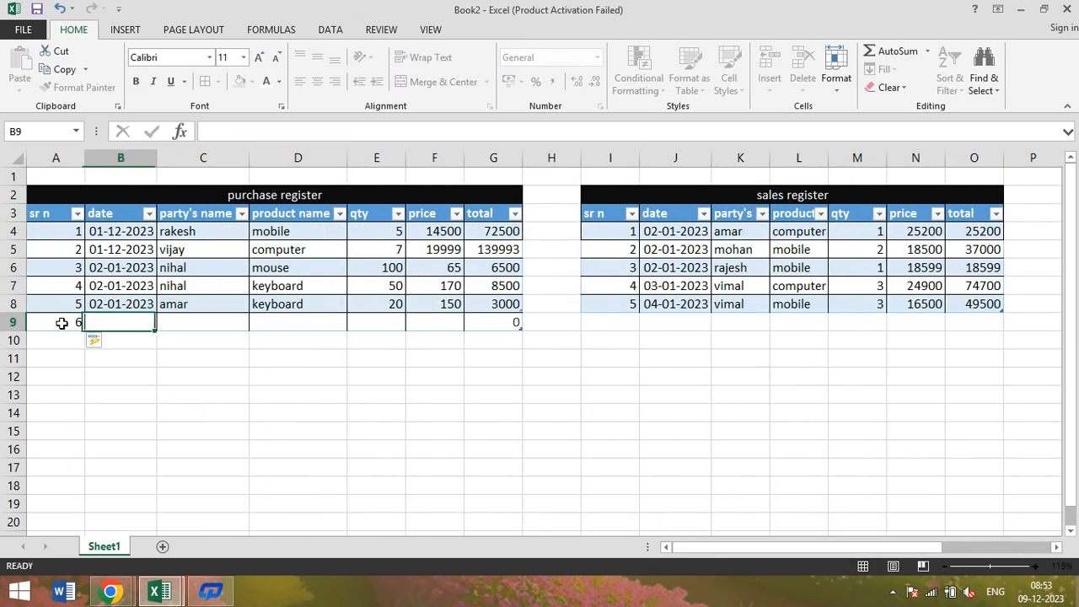
pyautogui.hotkey('ctrl', 'd')
pyautogui.press('Tab')
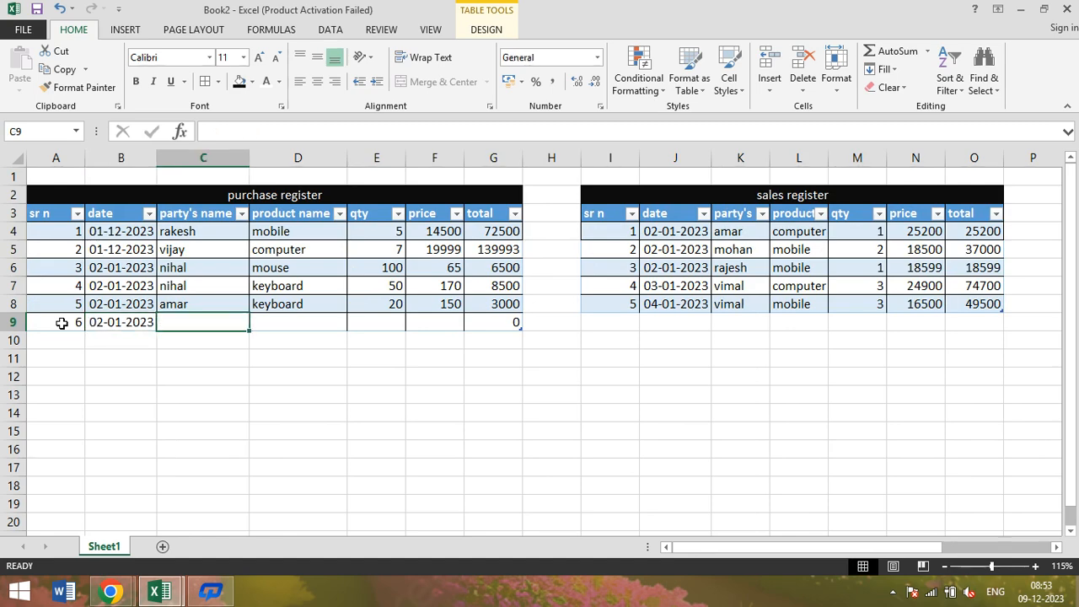
pyautogui.write('rakesh')
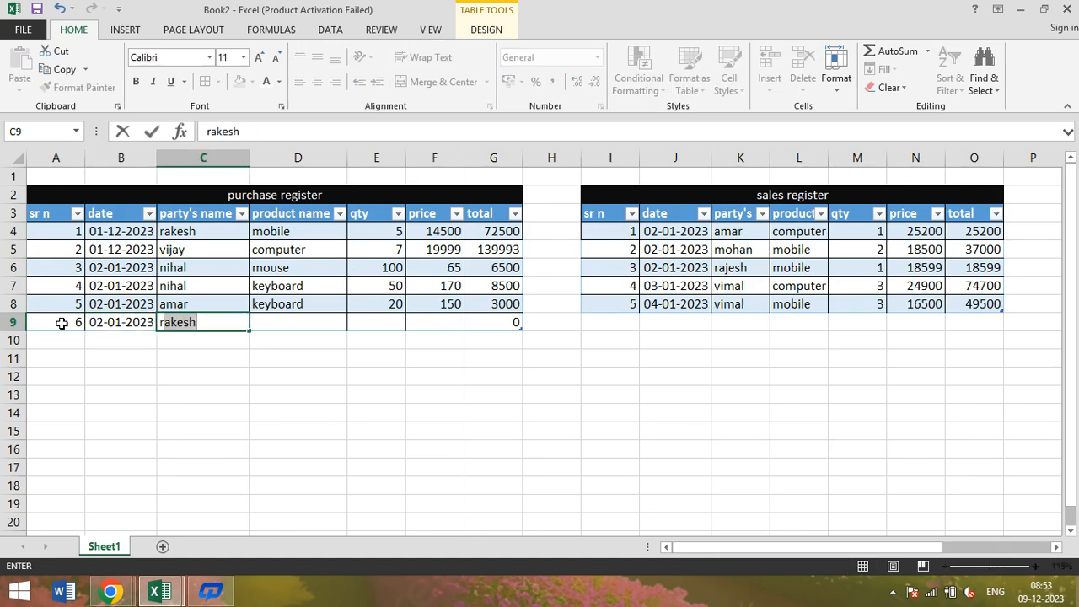
pyautogui.press('Tab')
# Complete the sixth purchase with product "mobile", quantity 10 and price 15200, and check the mobile row's stocks cell in the stock register.
pyautogui.write('mobile')
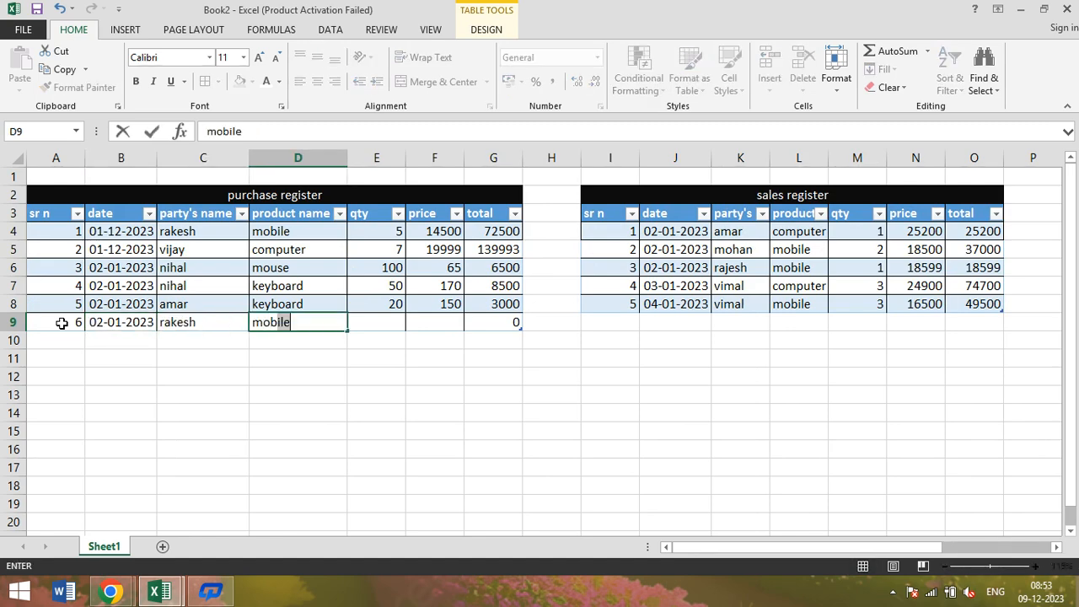
pyautogui.press('Tab')
pyautogui.write('10')
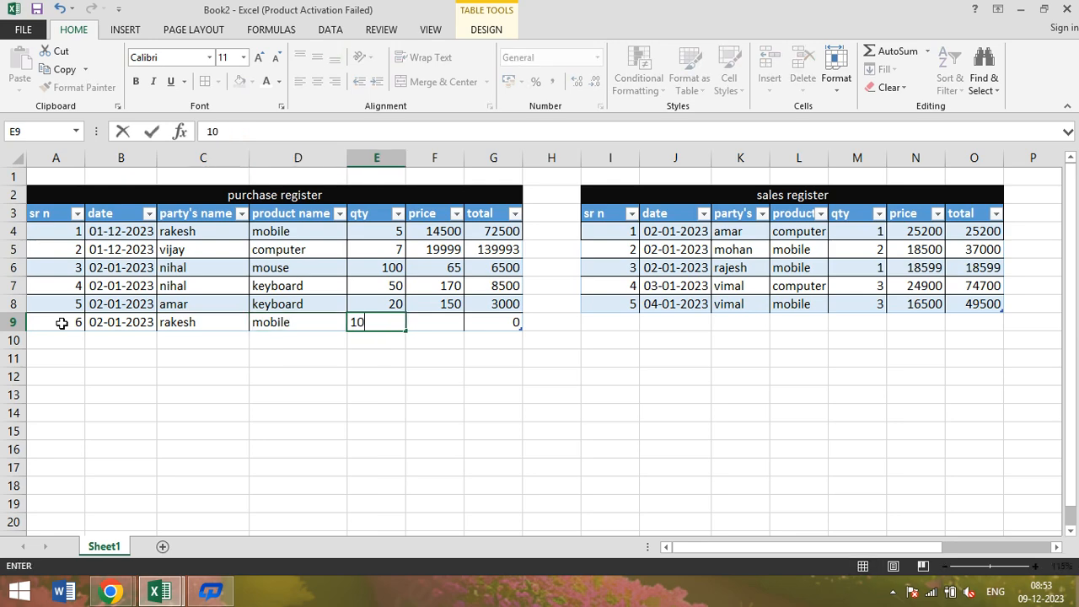
pyautogui.press('Tab')
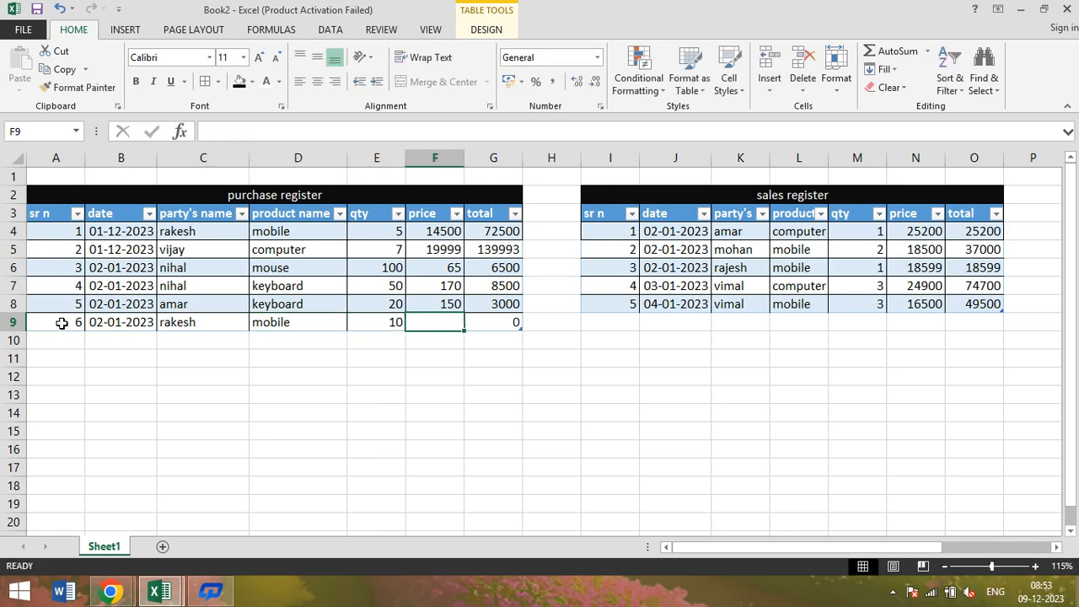
pyautogui.write('15200')
pyautogui.press('Tab')
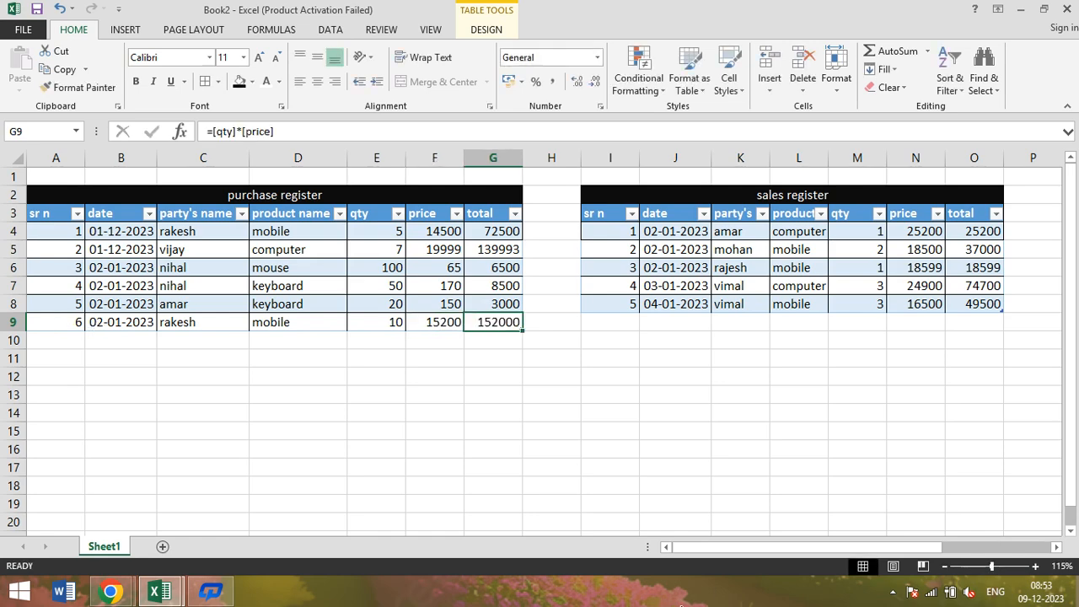
pyautogui.moveTo(771, 548); pyautogui.dragTo(961, 578)
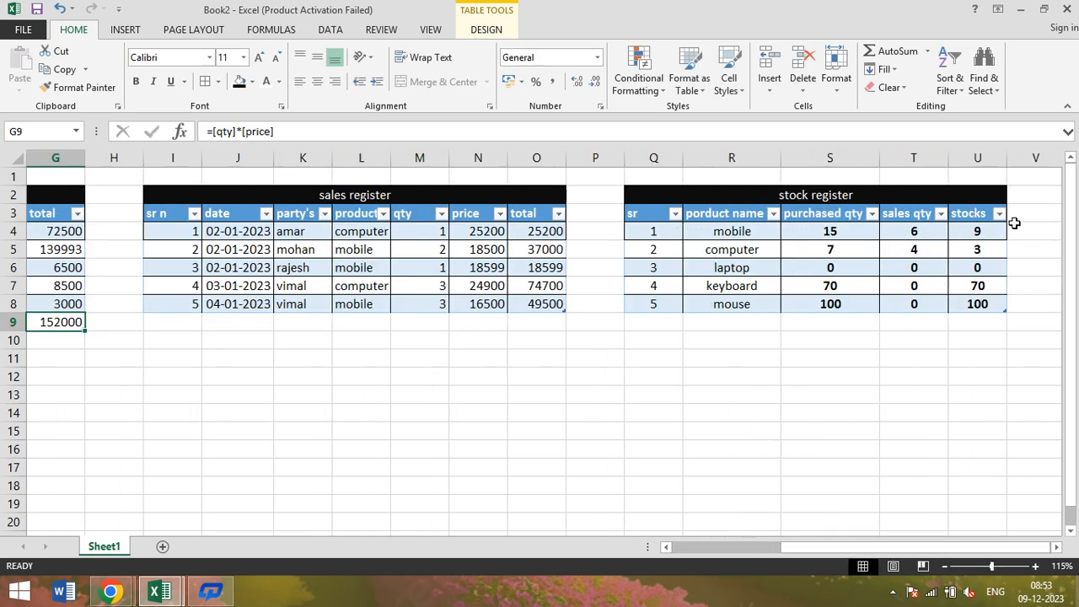
pyautogui.click(981, 229)
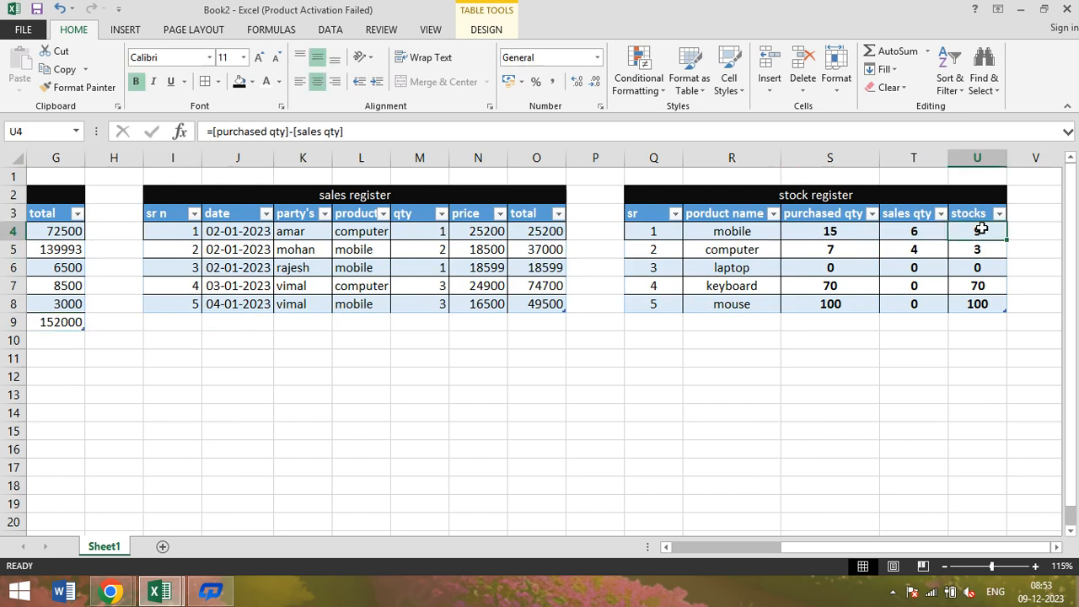